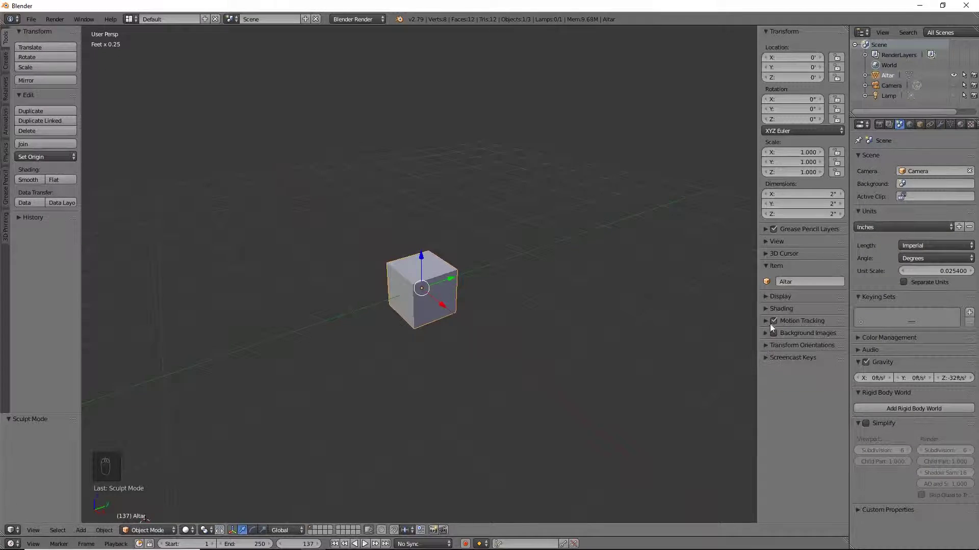
pyautogui.click(764, 298)
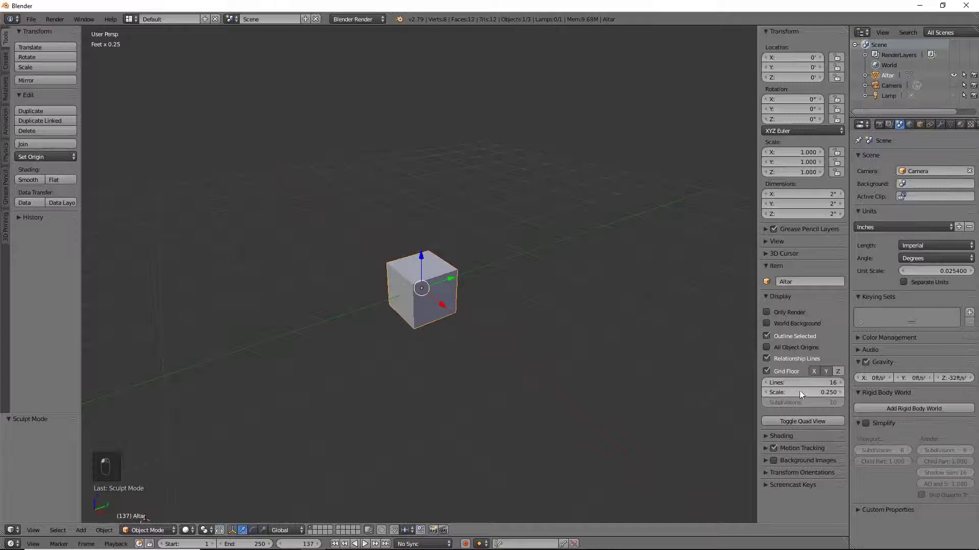
pyautogui.click(763, 296)
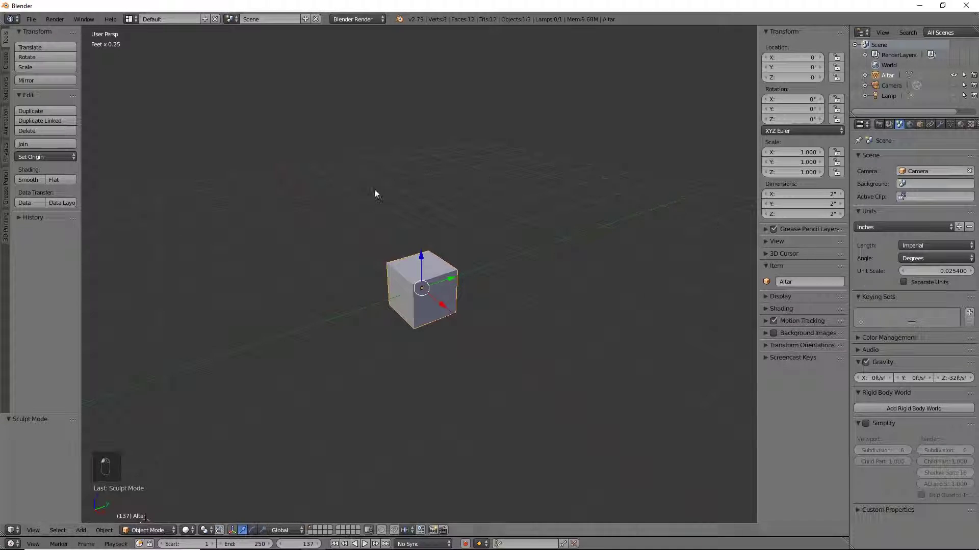
# Flatten the Altar cube into a thin slab by scaling its mesh along Z to about 0.068, working in front orthographic view.
pyautogui.rightClick(457, 308)
pyautogui.scroll(4, 522, 344)
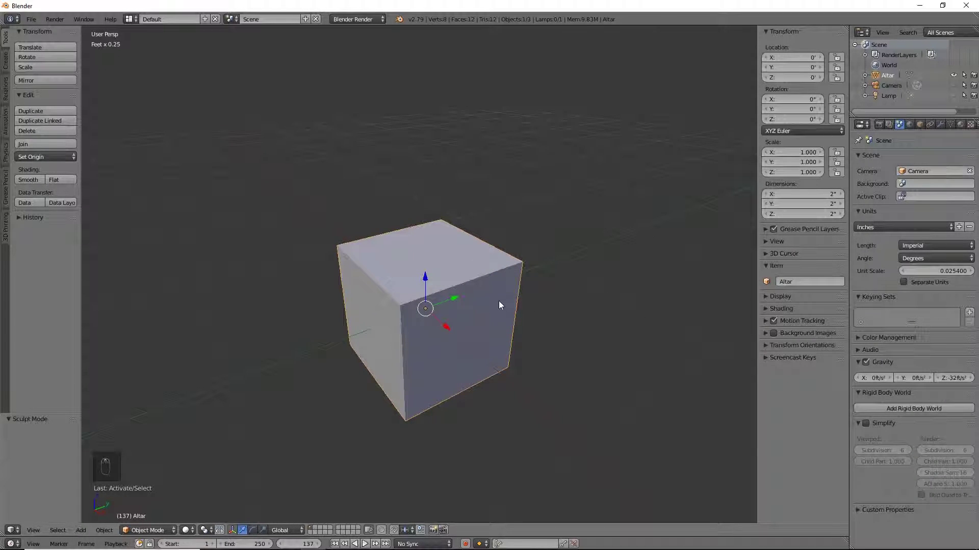
pyautogui.scroll(-2, 535, 288)
pyautogui.press('Tab')
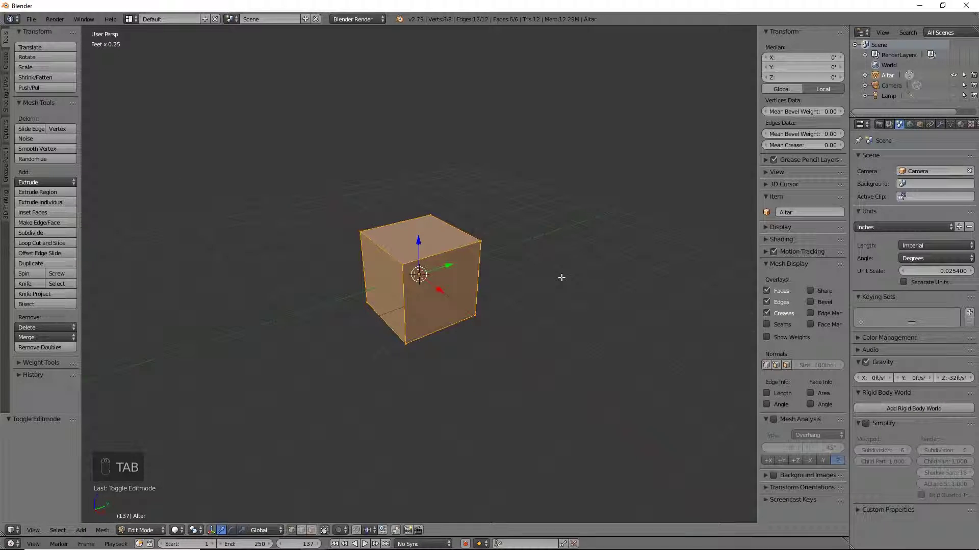
pyautogui.moveTo(560, 278); pyautogui.dragTo(479, 289, button='middle')
pyautogui.scroll(3, 513, 273)
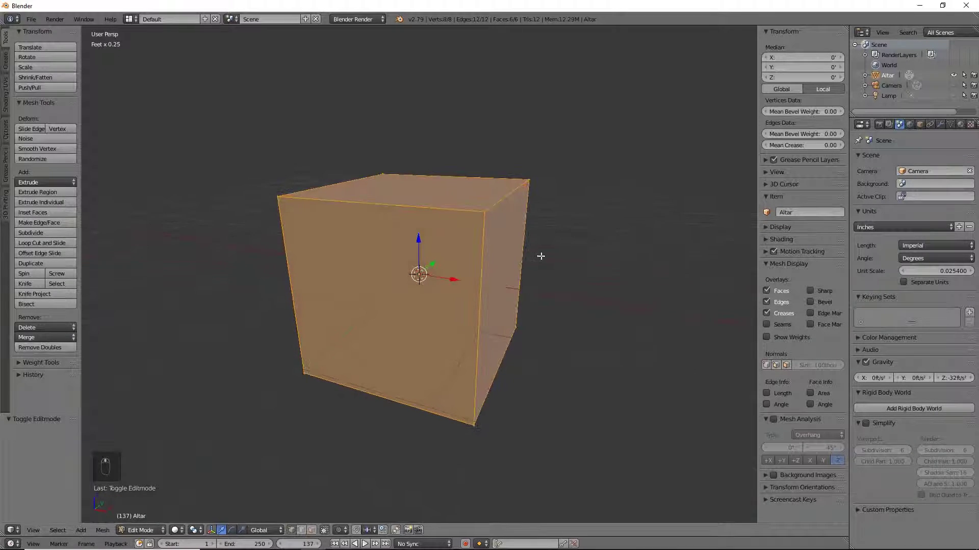
pyautogui.press('KP_1')
pyautogui.press('KP_5')
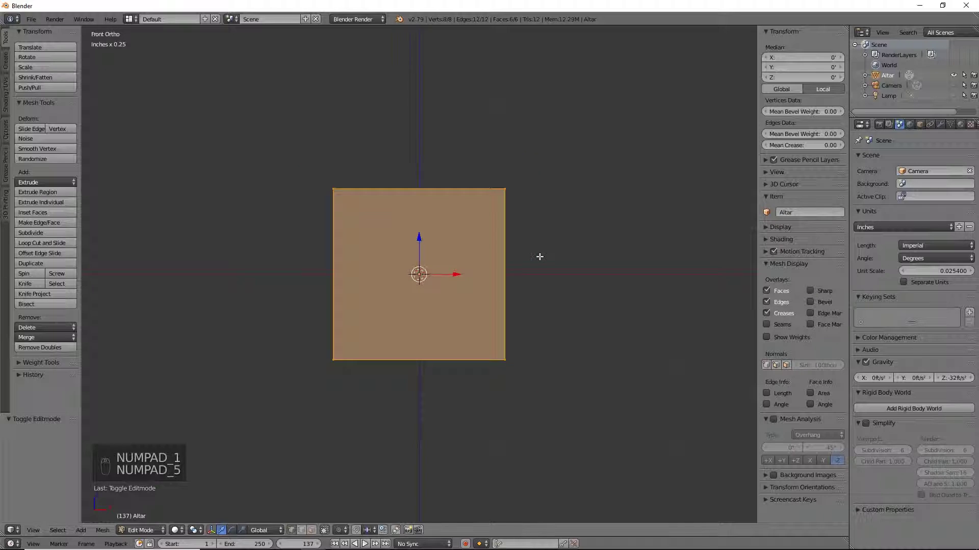
pyautogui.keyDown('shift'); pyautogui.moveTo(519, 341); pyautogui.dragTo(581, 231, button='middle'); pyautogui.keyUp('shift')
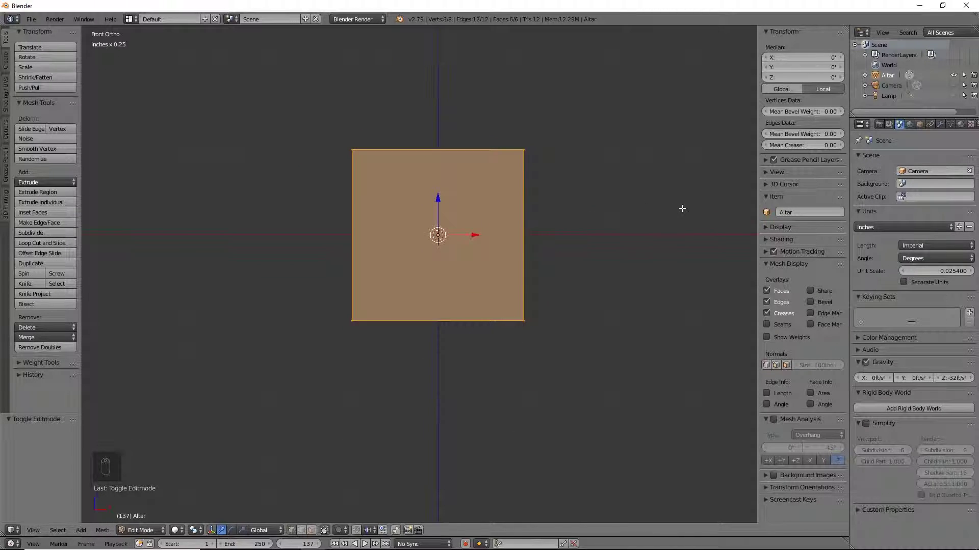
pyautogui.press('s')
pyautogui.press('z')
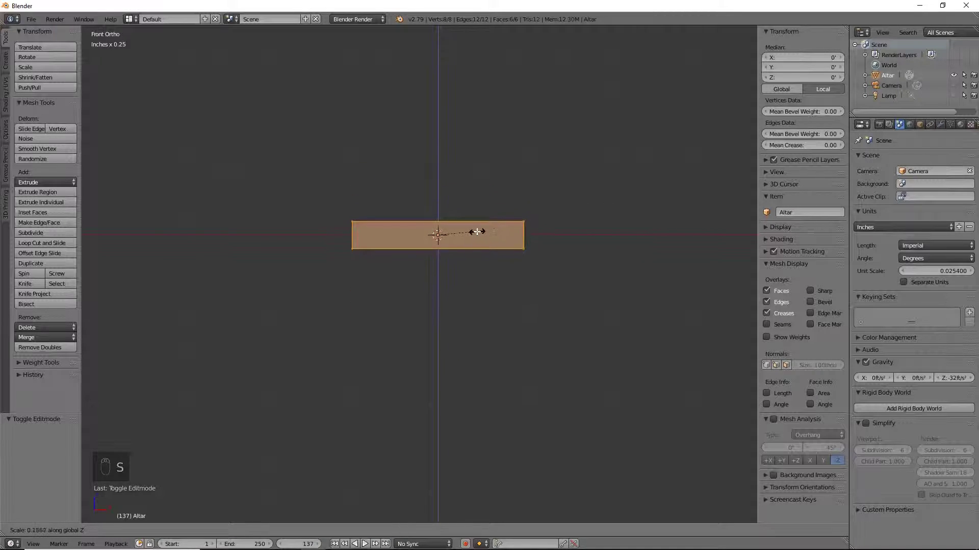
pyautogui.click(454, 235)
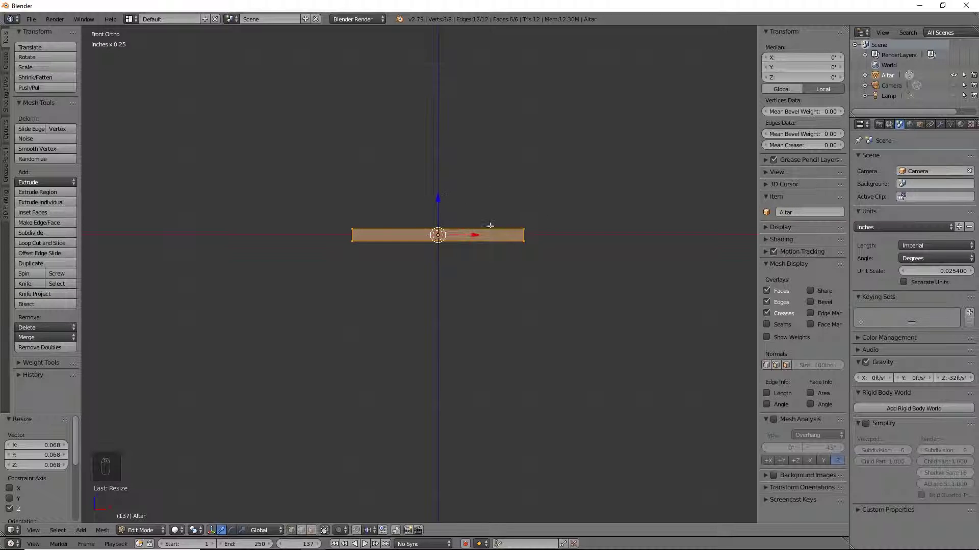
# Scale the slab down uniformly to about 2.5 by 2.5 inches, finishing with an object scale of about 0.709.
pyautogui.scroll(5, 489, 214)
pyautogui.keyDown('shift'); pyautogui.moveTo(506, 201); pyautogui.dragTo(472, 290, button='middle'); pyautogui.keyUp('shift')
pyautogui.moveTo(632, 271); pyautogui.dragTo(583, 321, button='middle')
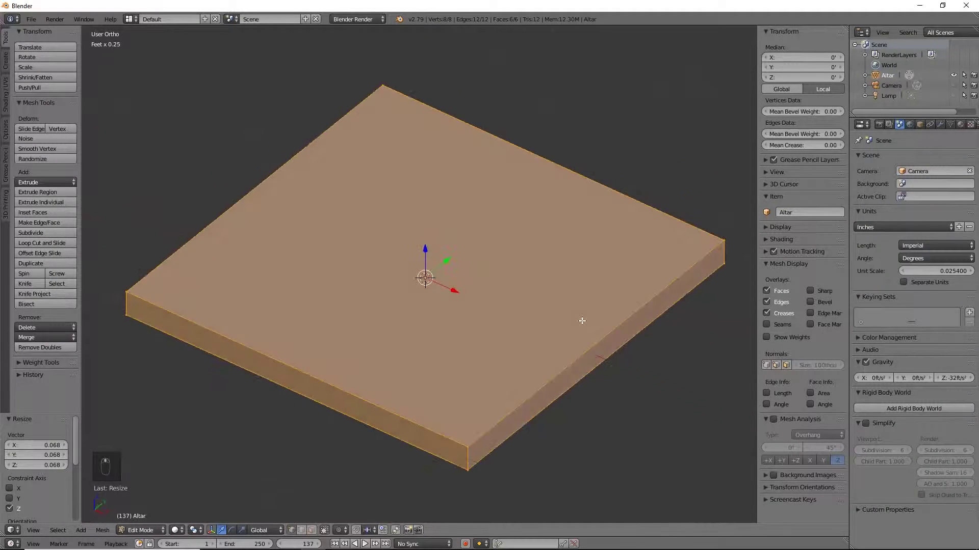
pyautogui.press('s')
pyautogui.click(566, 341)
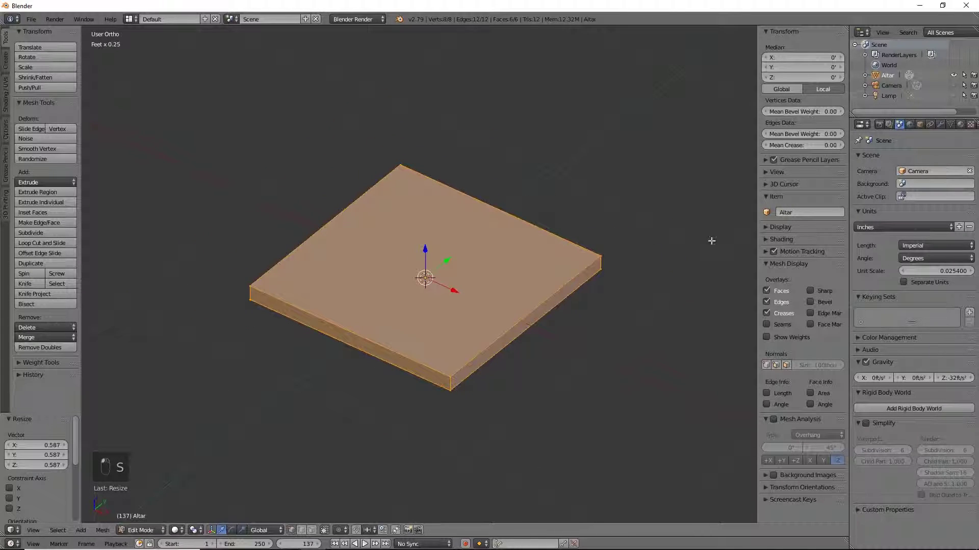
pyautogui.press('Tab')
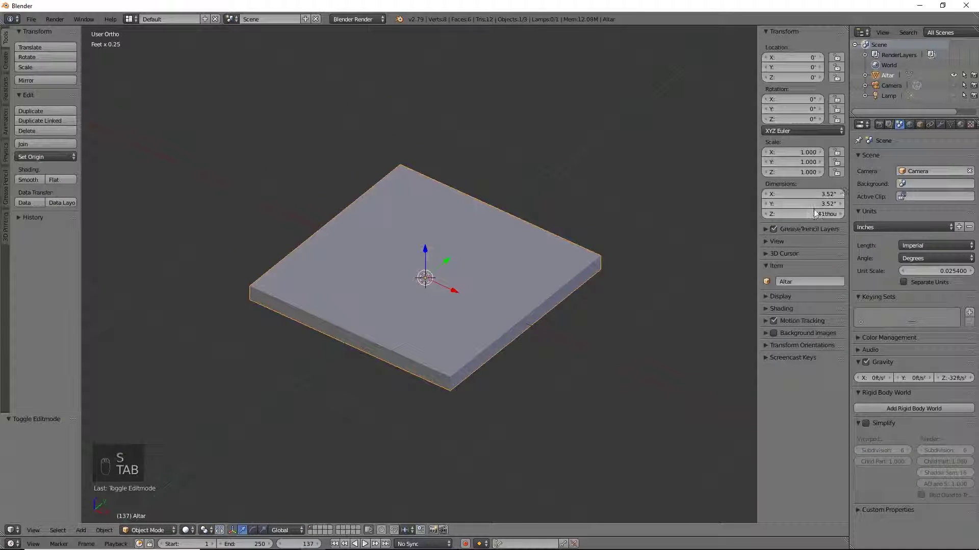
pyautogui.press('s')
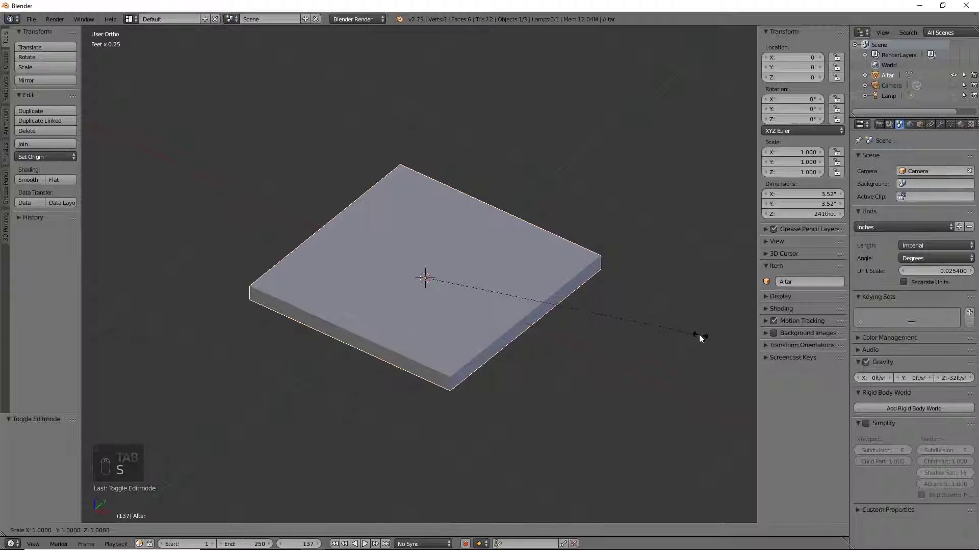
pyautogui.click(624, 308)
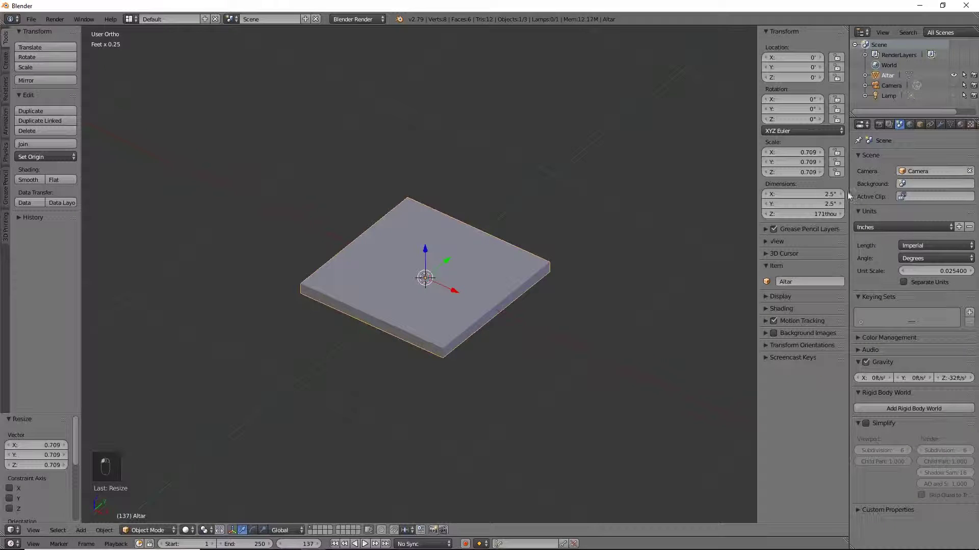
# Narrow the slab's mesh along the X axis to about 0.6 in Edit Mode.
pyautogui.press('Tab')
pyautogui.moveTo(536, 359); pyautogui.dragTo(521, 339, button='middle')
pyautogui.press('KP_1')
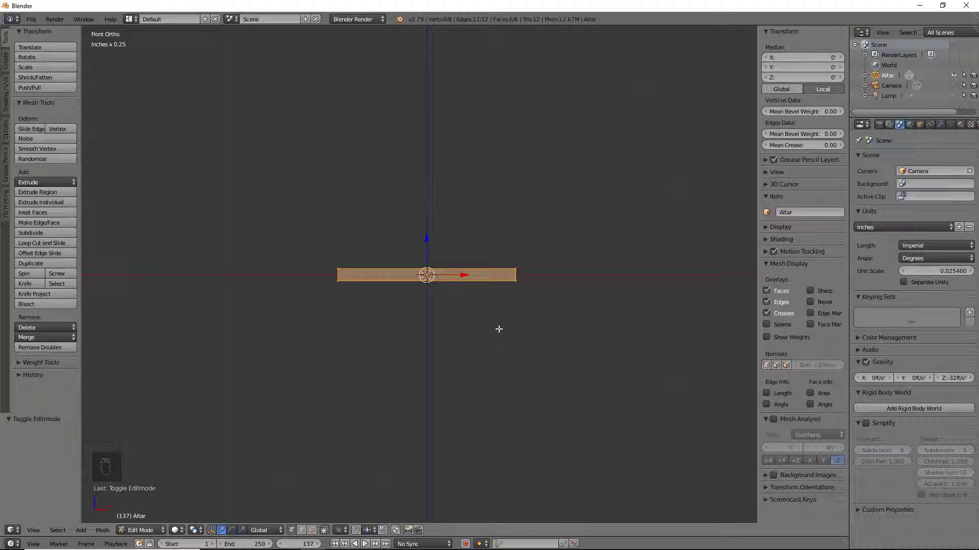
pyautogui.scroll(3, 484, 324)
pyautogui.keyDown('shift'); pyautogui.moveTo(479, 328); pyautogui.dragTo(475, 349, button='middle'); pyautogui.keyUp('shift')
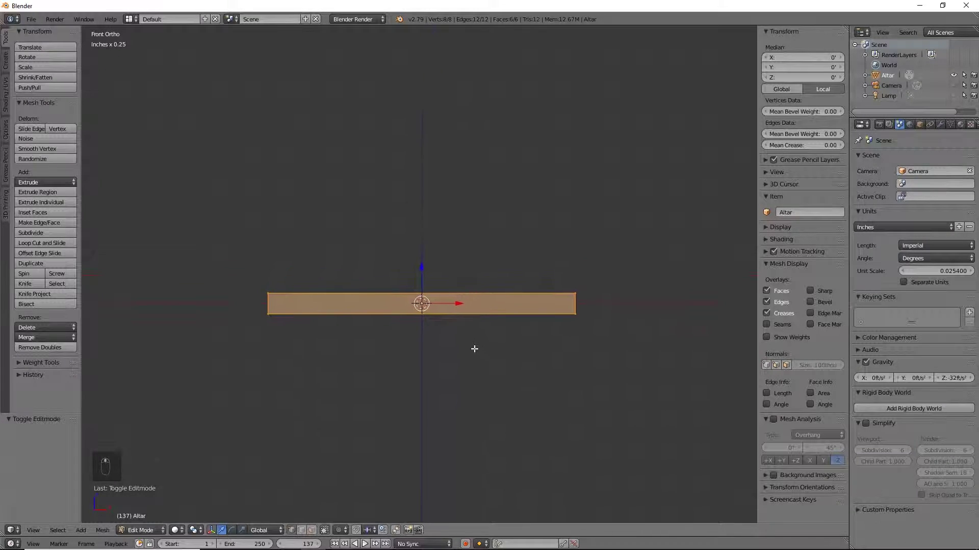
pyautogui.press('s')
pyautogui.press('x')
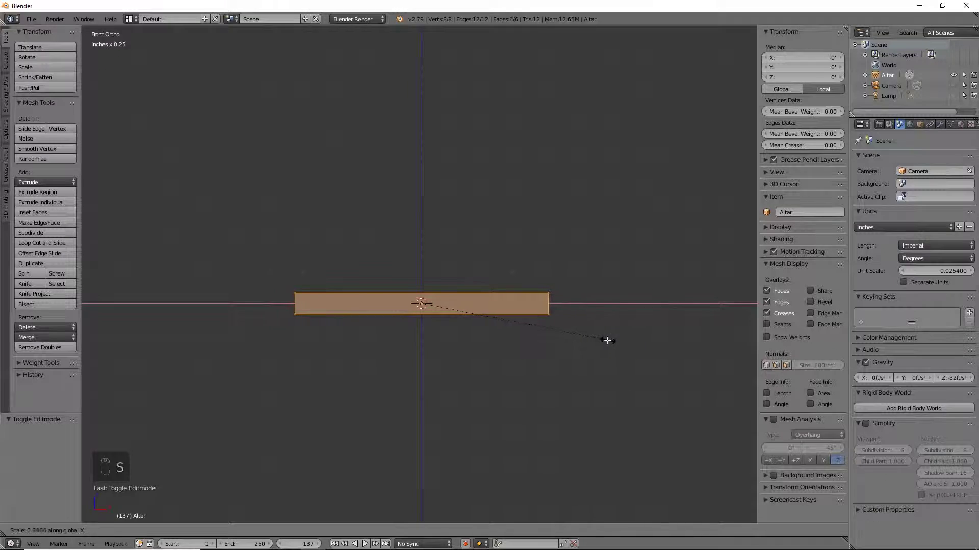
pyautogui.click(556, 339)
pyautogui.moveTo(555, 338); pyautogui.dragTo(581, 341, button='middle')
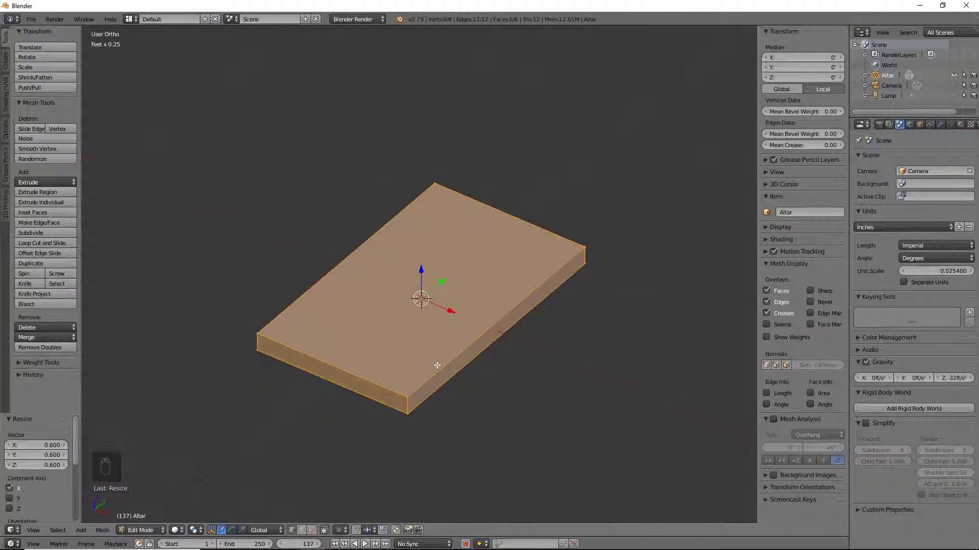
# Select the slab's top vertices in front wireframe view, extrude them in place and scale the new face to about 0.807.
pyautogui.press('KP_1')
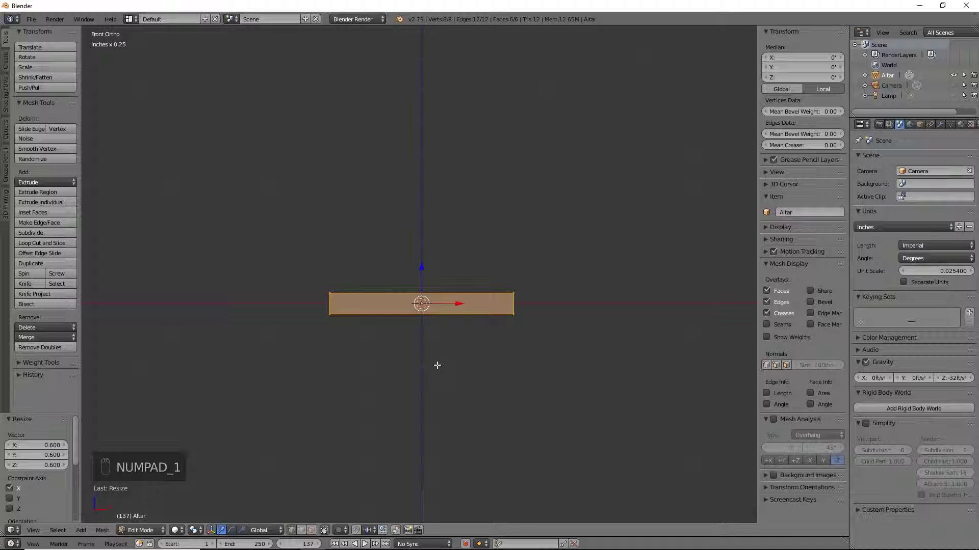
pyautogui.press('z')
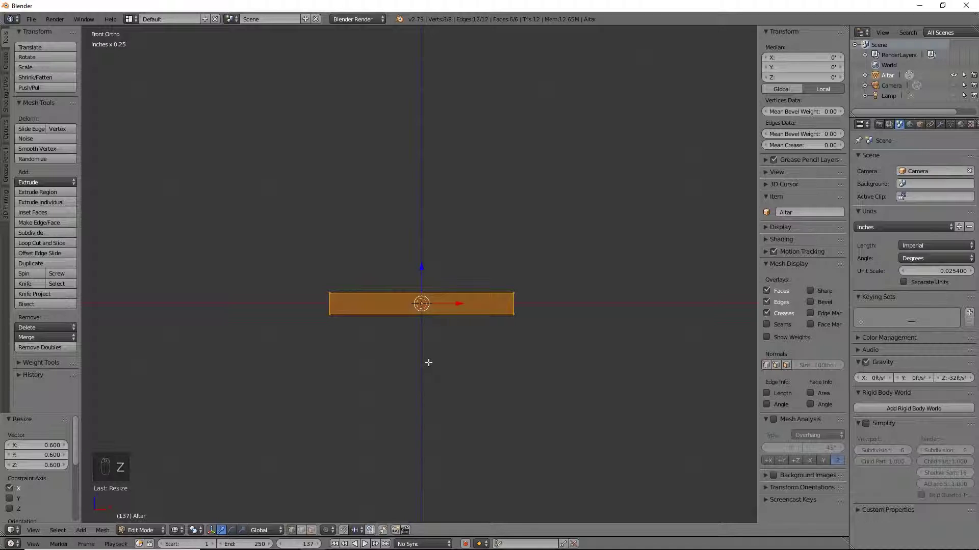
pyautogui.press('a')
pyautogui.press('b')
pyautogui.moveTo(234, 238); pyautogui.dragTo(553, 297)
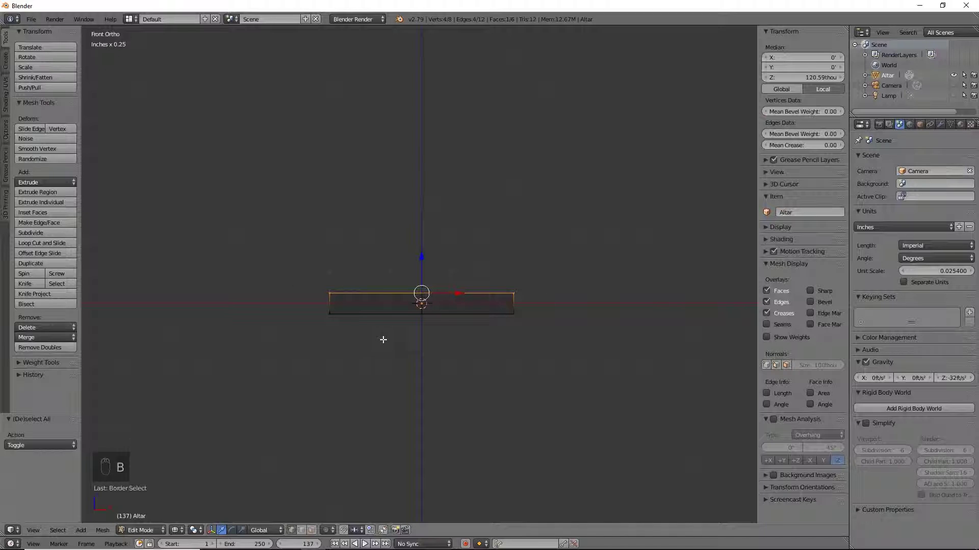
pyautogui.press('e')
pyautogui.rightClick(446, 362)
pyautogui.press('s')
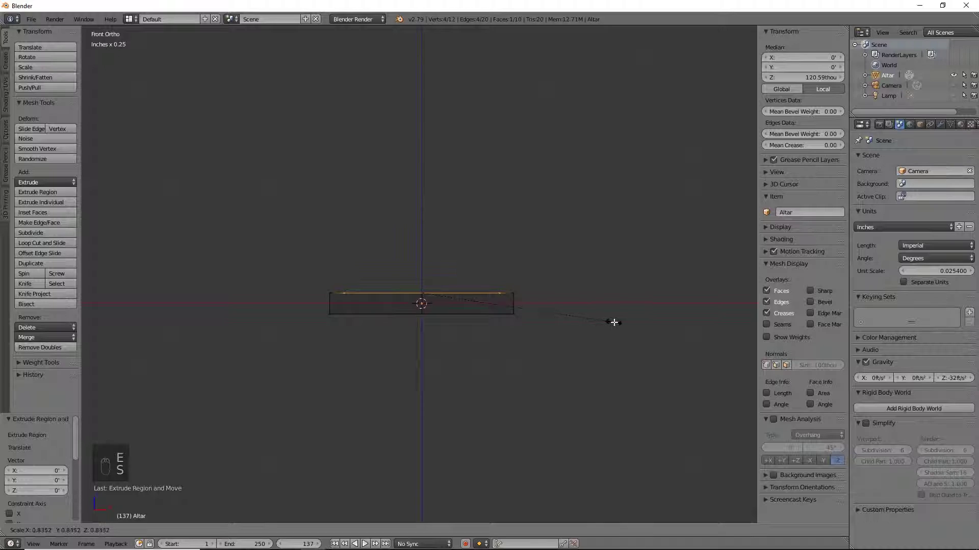
pyautogui.click(606, 323)
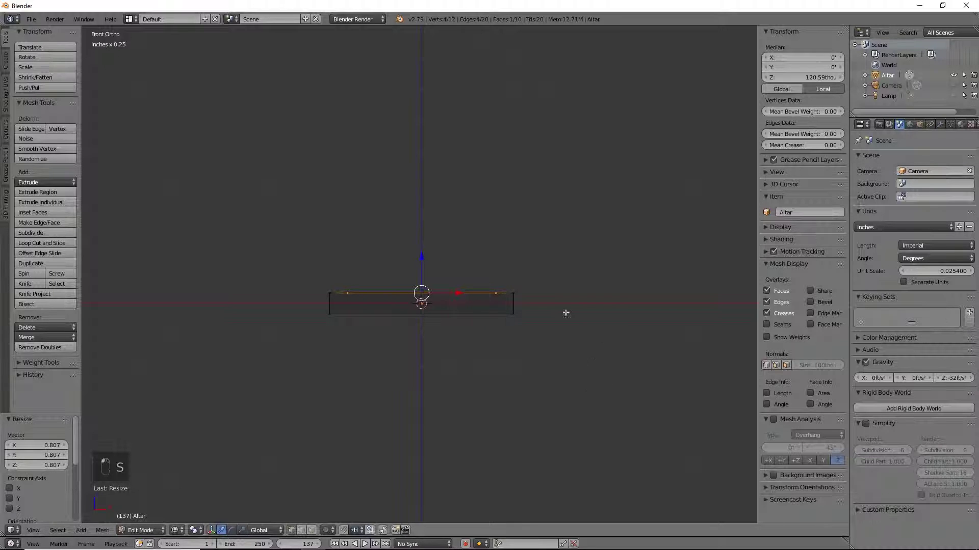
# Extrude the inset top face and raise it about 137 thou along Z to form a second tier.
pyautogui.press('e')
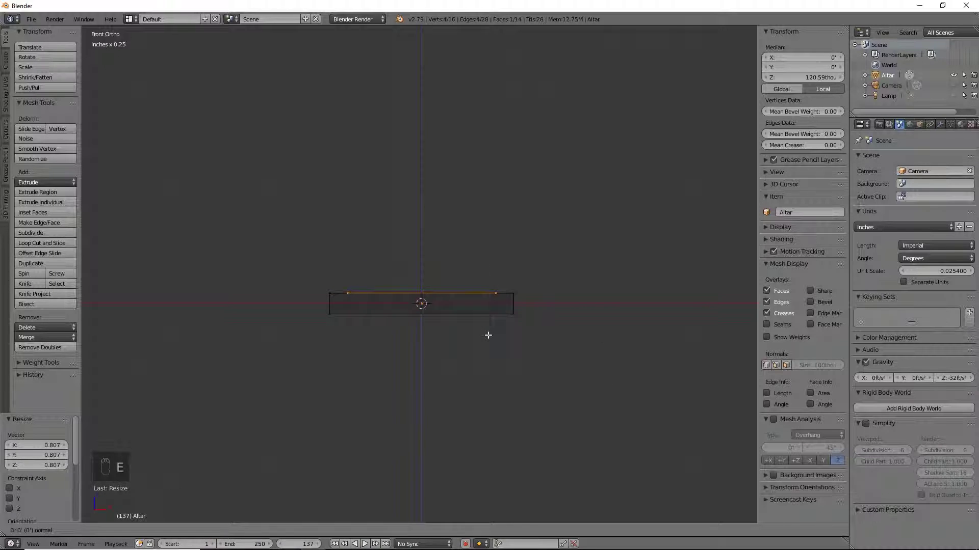
pyautogui.rightClick(488, 334)
pyautogui.moveTo(422, 257); pyautogui.dragTo(422, 239)
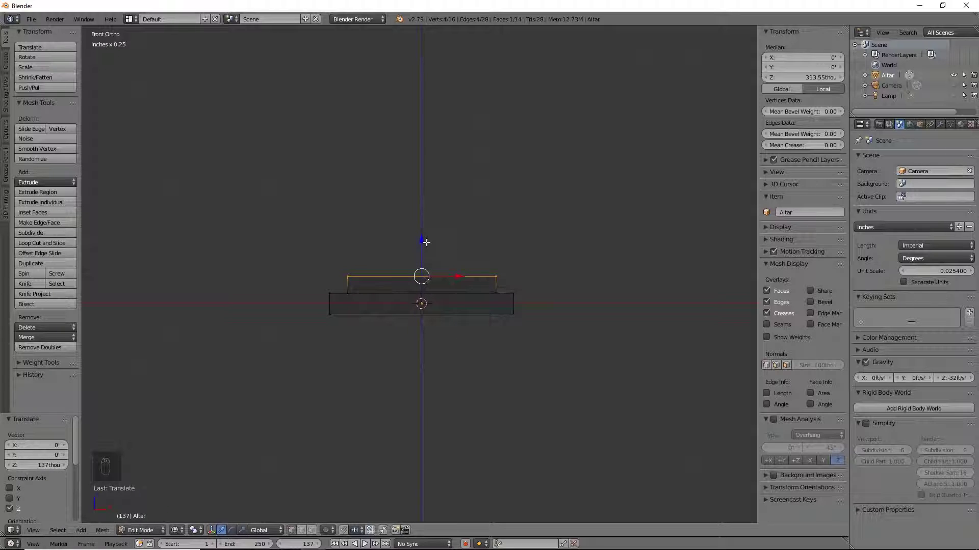
# Inset the second tier's top face and extrude it up to a median Z of about 1.3 inches as the altar's block.
pyautogui.press('e')
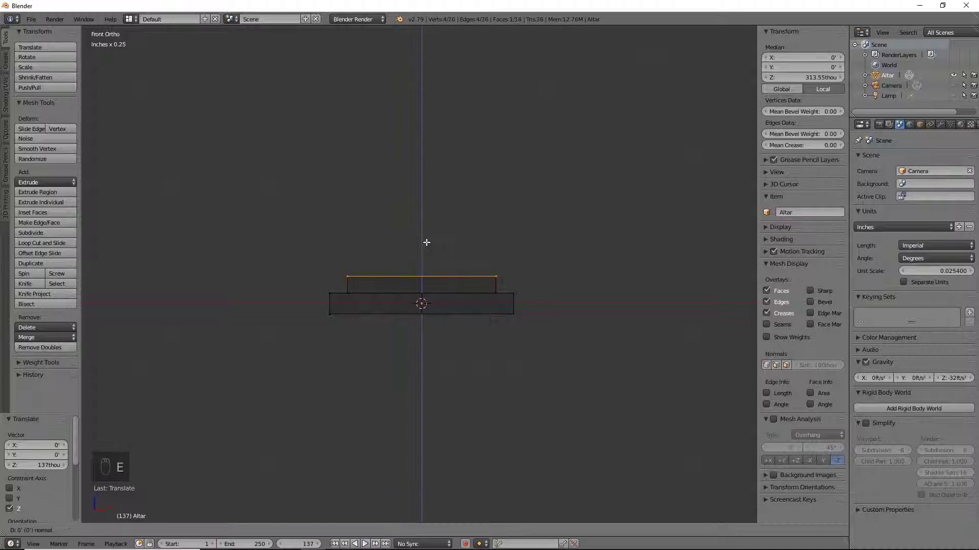
pyautogui.rightClick(427, 241)
pyautogui.press('s')
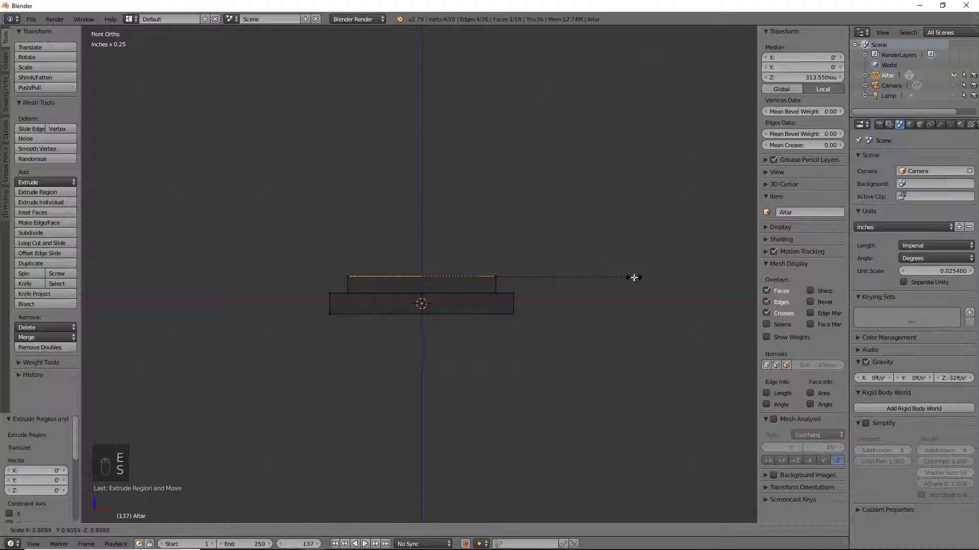
pyautogui.click(608, 278)
pyautogui.press('e')
pyautogui.rightClick(429, 239)
pyautogui.moveTo(430, 239); pyautogui.dragTo(426, 153)
# Add two evenly spaced loop cuts across the altar's length and two across its width in solid view.
pyautogui.moveTo(601, 258)
pyautogui.mouseDown(button='middle')
pyautogui.moveTo(540, 267)
pyautogui.moveTo(577, 279)
pyautogui.moveTo(506, 212)
pyautogui.moveTo(415, 264)
pyautogui.moveTo(476, 271)
pyautogui.moveTo(563, 246)
pyautogui.moveTo(463, 234)
pyautogui.moveTo(367, 258)
pyautogui.mouseUp(button='middle')
pyautogui.press('z')
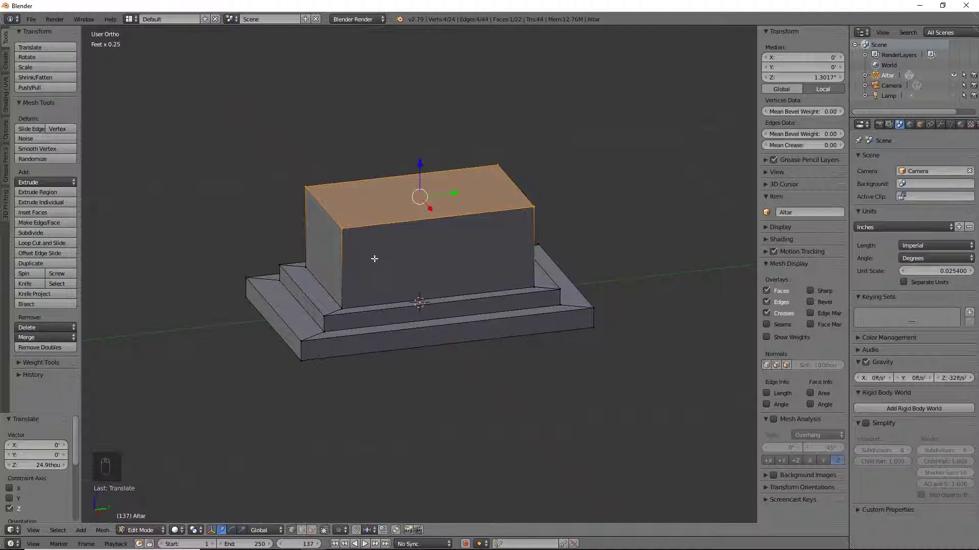
pyautogui.hotkey('ctrl', 'r')
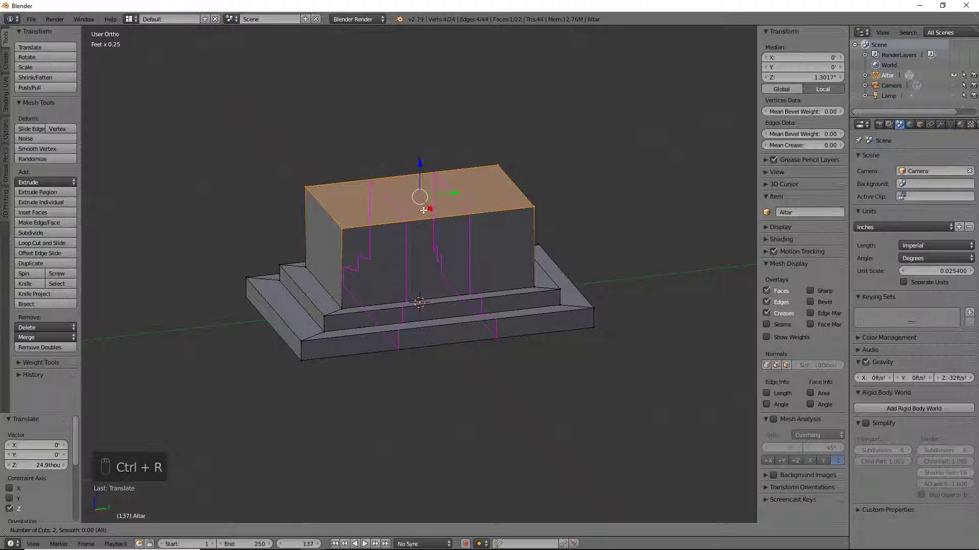
pyautogui.click(423, 210)
pyautogui.hotkey('ctrl', 'r')
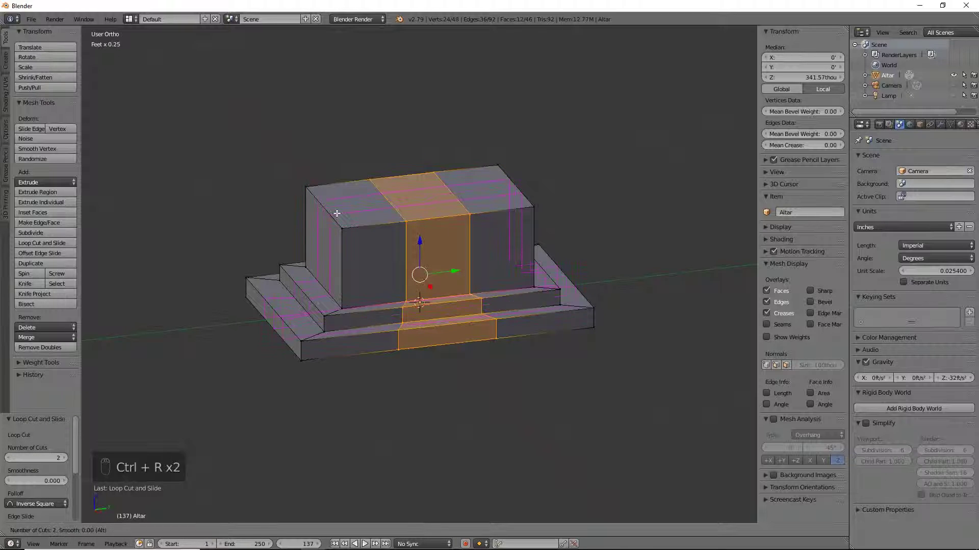
pyautogui.click(337, 213)
pyautogui.moveTo(338, 213); pyautogui.dragTo(602, 295, button='middle')
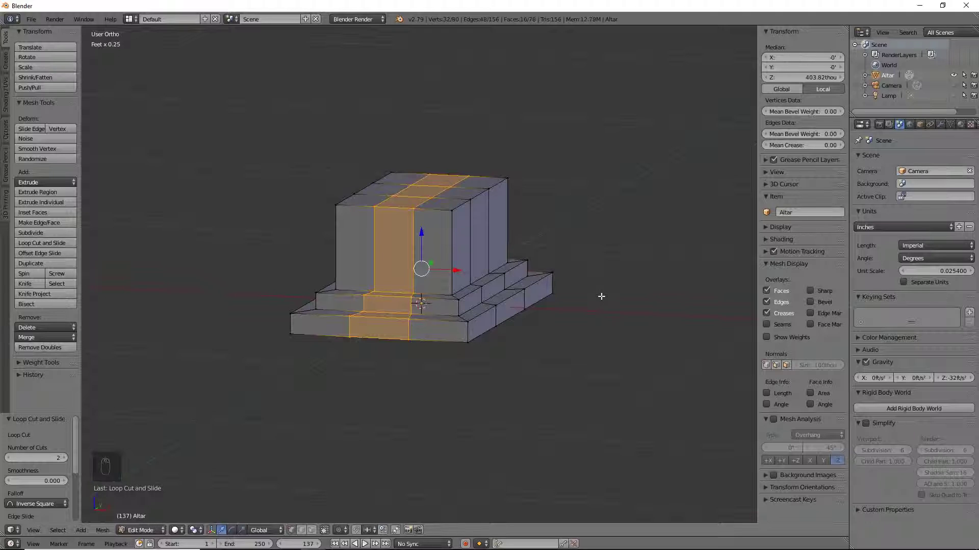
# Return to Object Mode and duplicate the Altar object in place.
pyautogui.press('Tab')
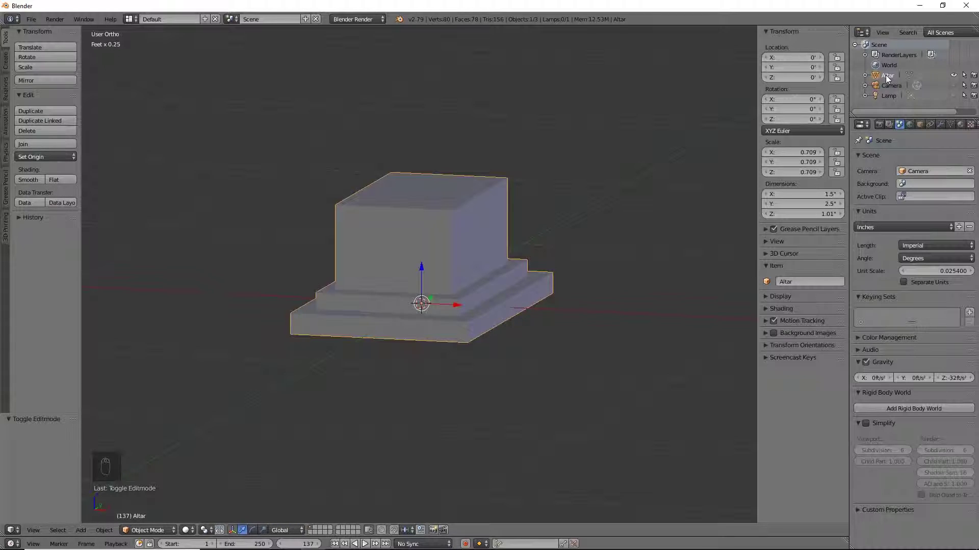
pyautogui.hotkey('shift', 'd')
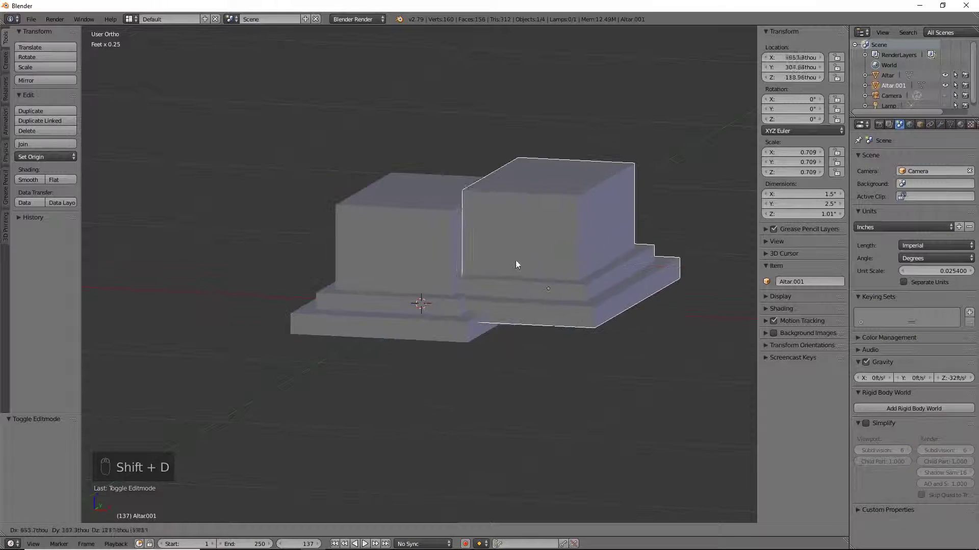
pyautogui.rightClick(611, 280)
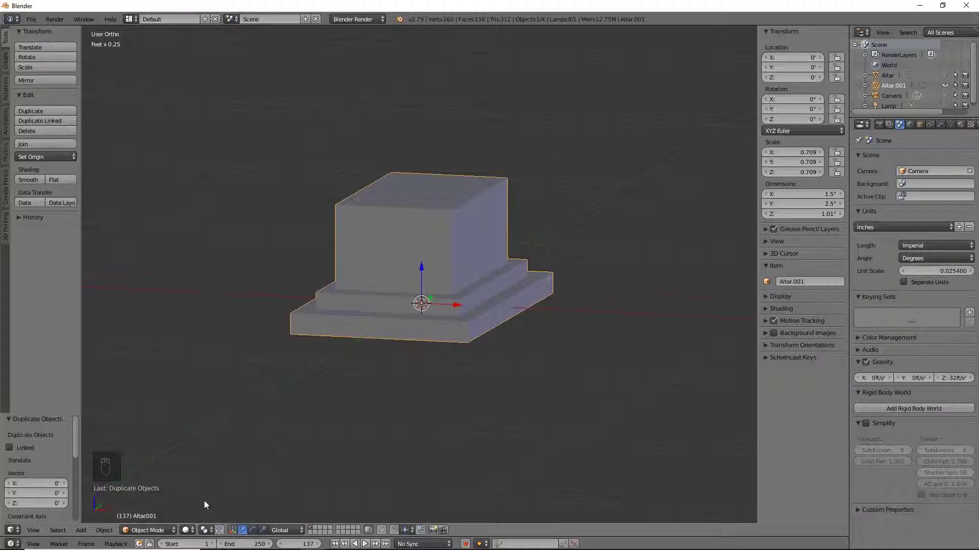
# Switch the altar duplicate to Sculpt Mode and widen the tool shelf to make the brush settings readable.
pyautogui.click(148, 531)
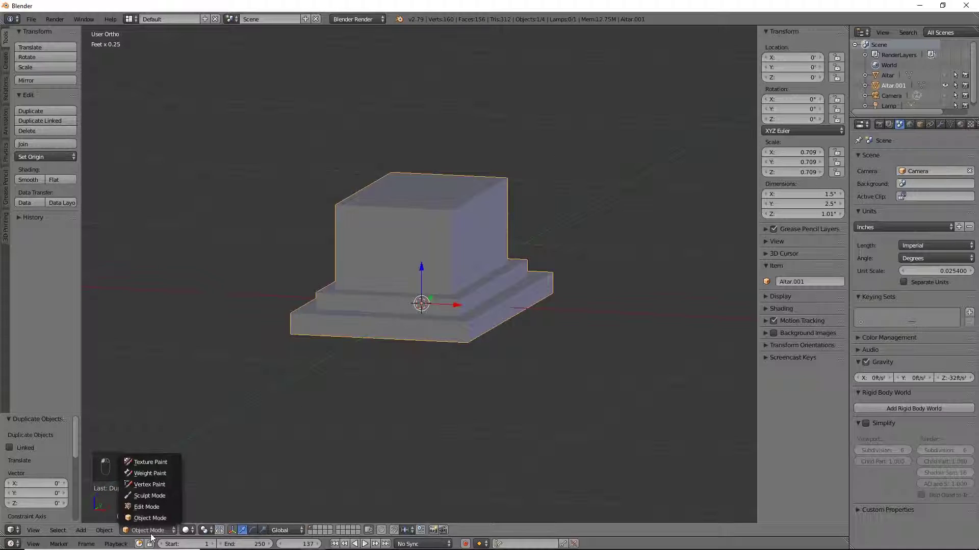
pyautogui.click(145, 500)
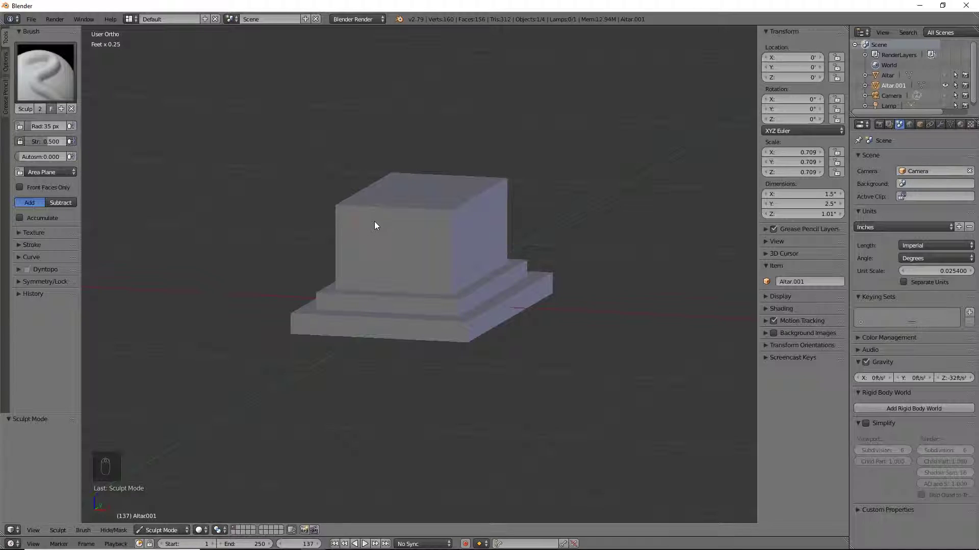
pyautogui.moveTo(250, 234); pyautogui.dragTo(217, 274, button='middle')
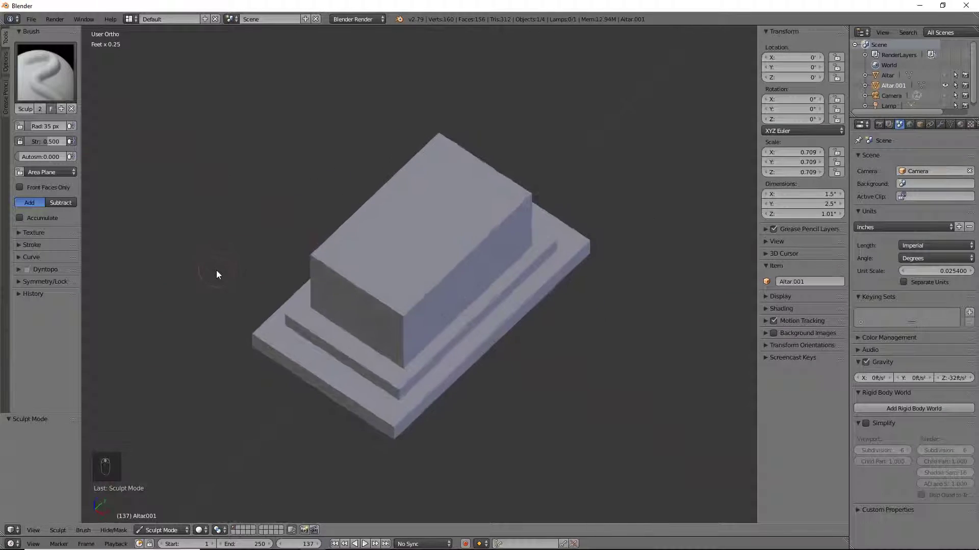
pyautogui.keyDown('shift'); pyautogui.moveTo(329, 399); pyautogui.dragTo(365, 223, button='middle'); pyautogui.keyUp('shift')
pyautogui.scroll(4, 480, 335)
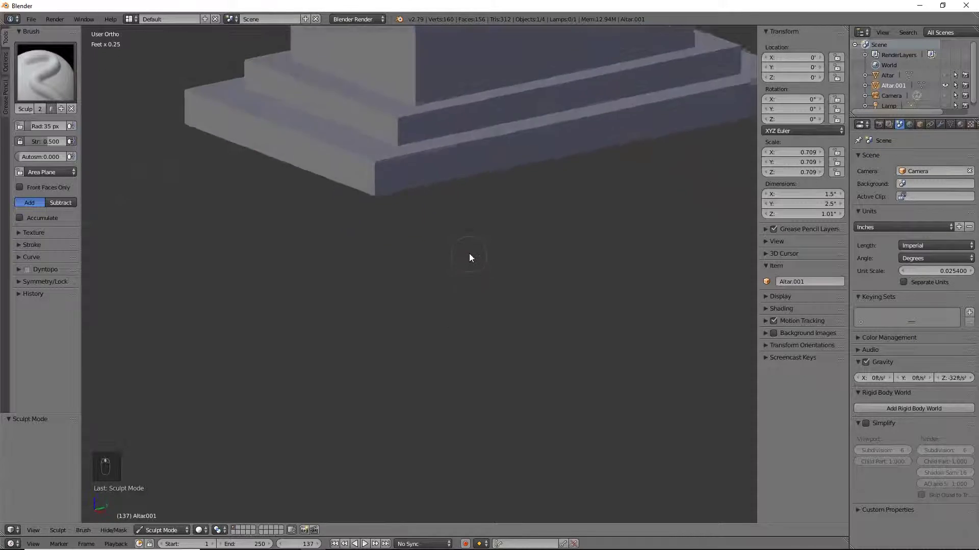
pyautogui.scroll(-4, 468, 247)
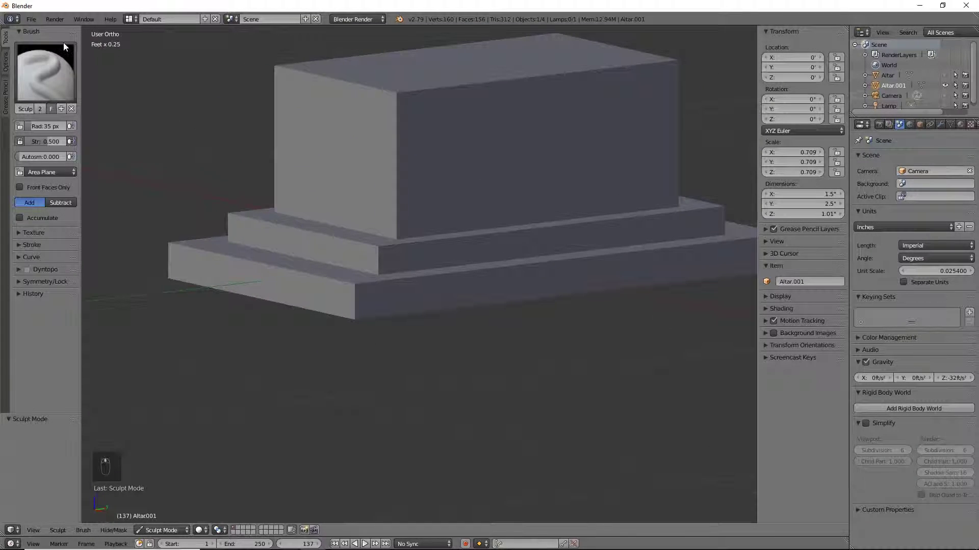
pyautogui.moveTo(81, 195); pyautogui.dragTo(148, 195)
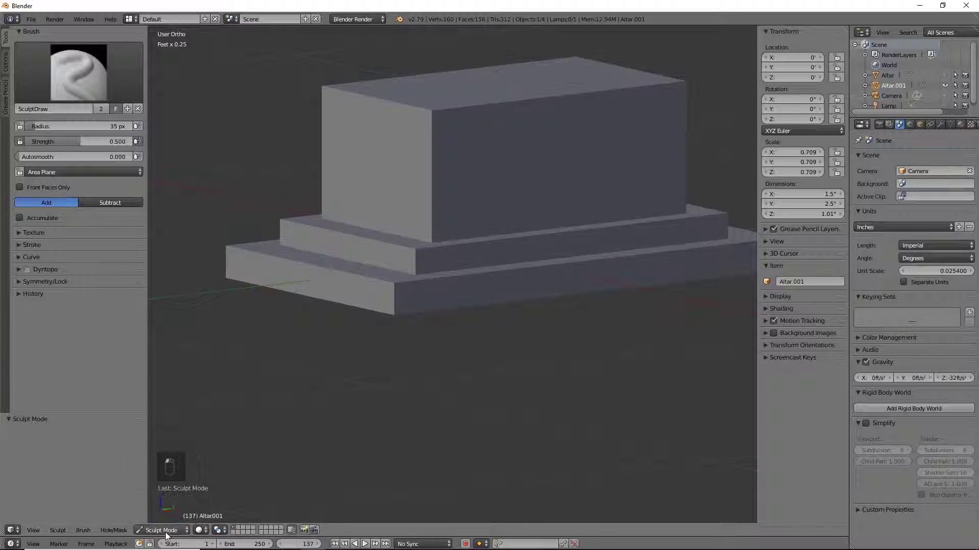
# Keep the SculptDraw brush and set its radius to 20 px.
pyautogui.click(72, 73)
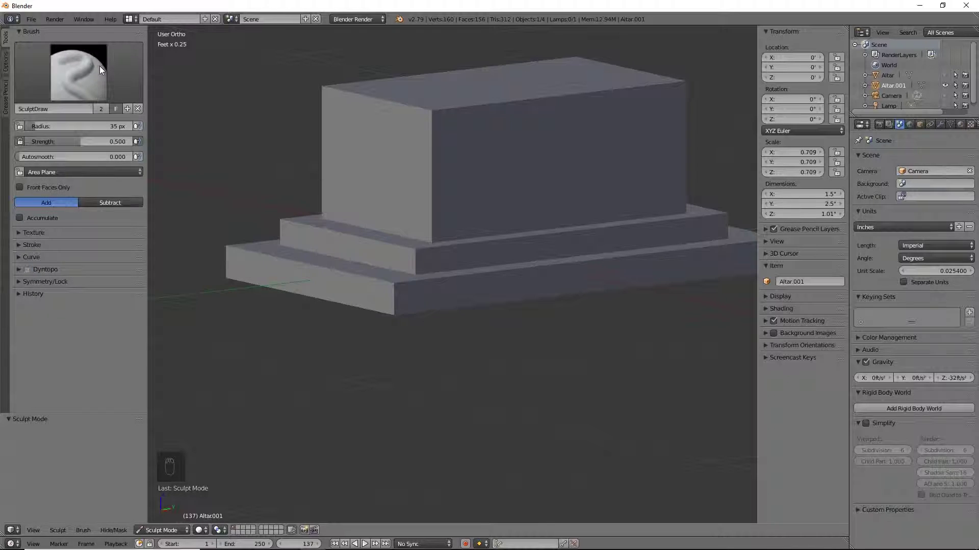
pyautogui.click(93, 84)
pyautogui.click(92, 82)
pyautogui.click(109, 126)
pyautogui.write('20')
pyautogui.press('Return')
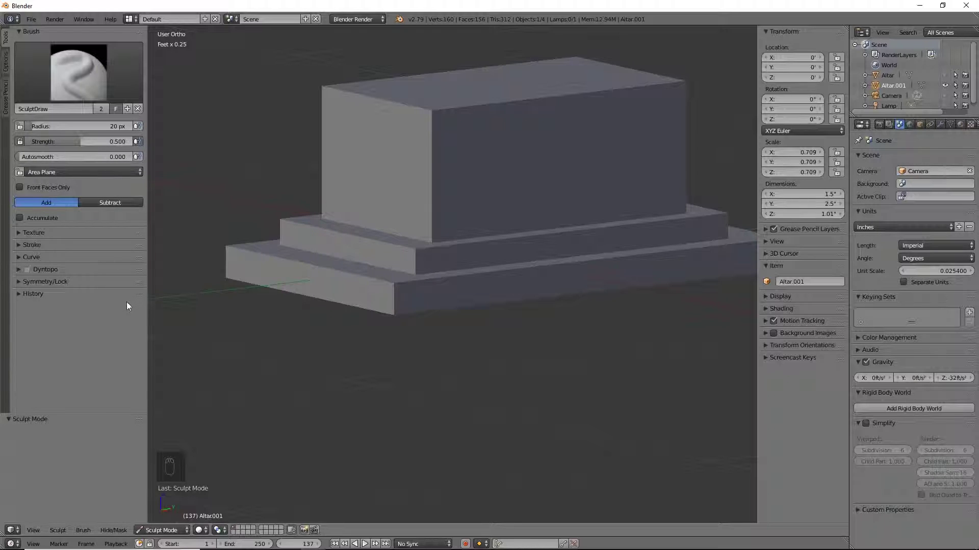
# Enable dynamic topology with a 12 px detail size and turn on sculpt mirroring across X and Y.
pyautogui.click(21, 281)
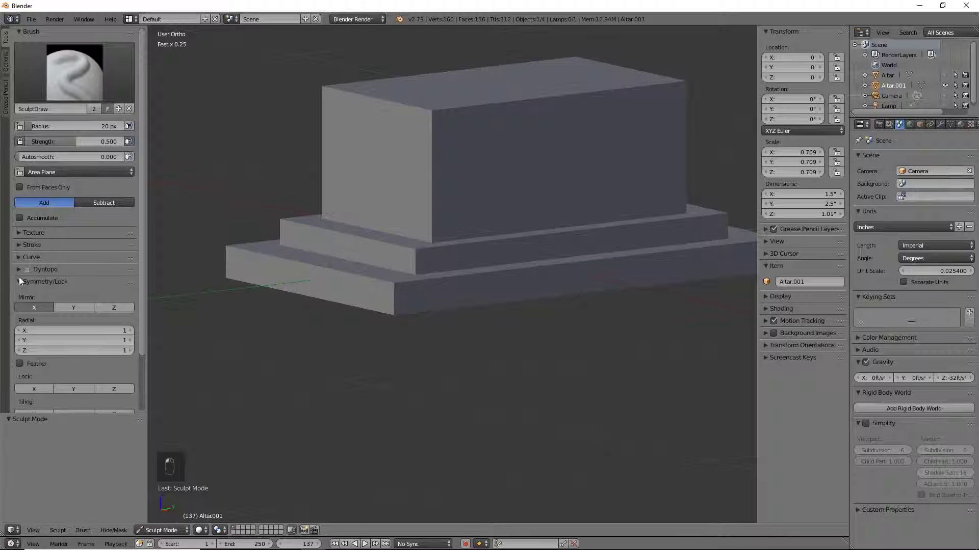
pyautogui.click(15, 269)
pyautogui.scroll(-4, 30, 230)
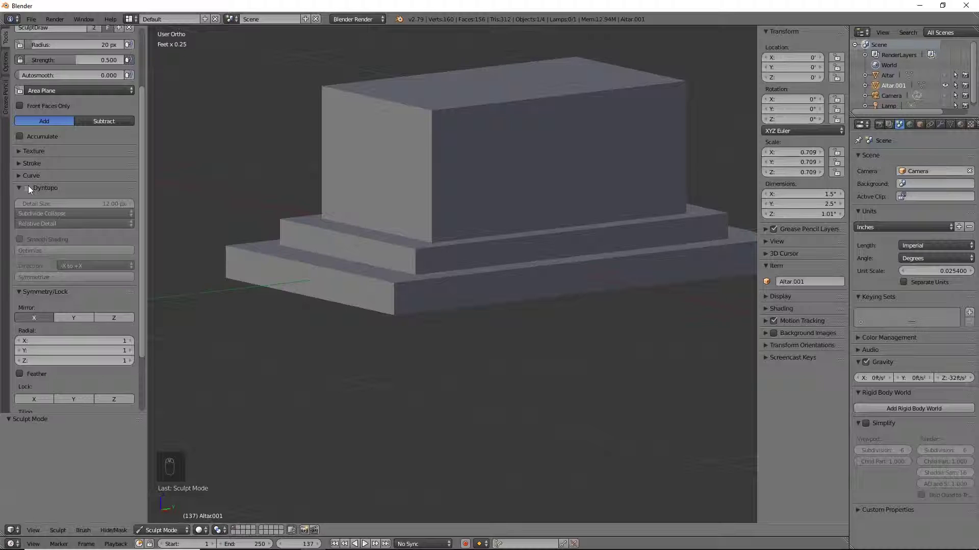
pyautogui.click(27, 188)
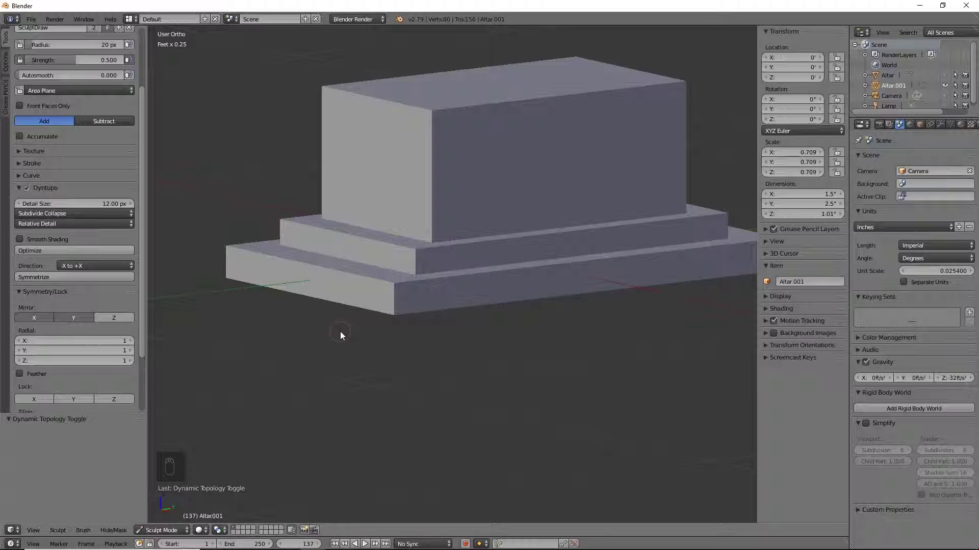
# Try freehand sculpt strokes on the upper block's side face to test the brush.
pyautogui.moveTo(608, 285); pyautogui.dragTo(463, 404, button='middle')
pyautogui.scroll(4, 474, 382)
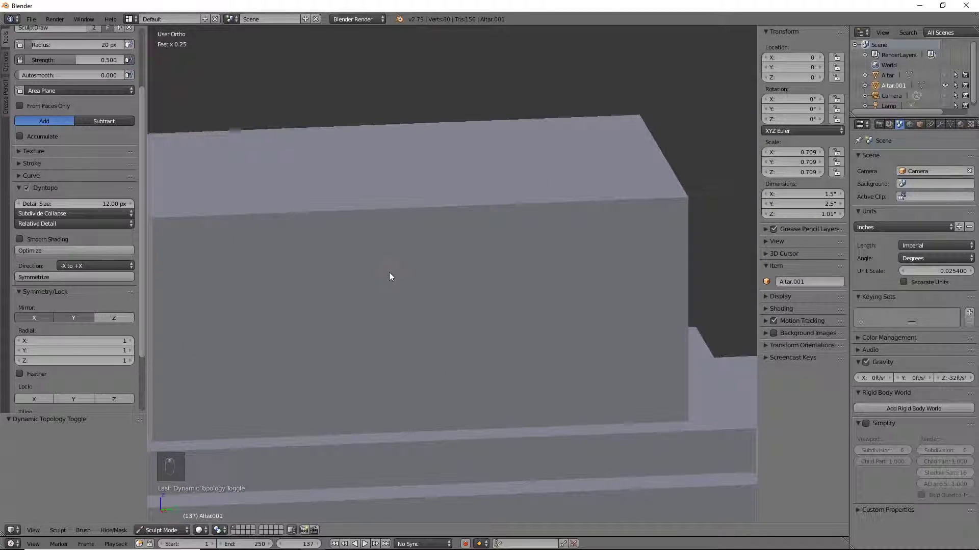
pyautogui.moveTo(390, 276)
pyautogui.mouseDown()
pyautogui.moveTo(374, 265)
pyautogui.moveTo(404, 324)
pyautogui.moveTo(382, 295)
pyautogui.moveTo(283, 280)
pyautogui.moveTo(316, 317)
pyautogui.moveTo(227, 335)
pyautogui.moveTo(398, 393)
pyautogui.mouseUp()
pyautogui.moveTo(397, 393); pyautogui.dragTo(506, 383, button='middle')
pyautogui.moveTo(428, 384)
pyautogui.mouseDown(button='middle')
pyautogui.moveTo(417, 364)
pyautogui.moveTo(399, 371)
pyautogui.moveTo(377, 360)
pyautogui.moveTo(437, 309)
pyautogui.moveTo(364, 309)
pyautogui.mouseUp(button='middle')
pyautogui.moveTo(364, 308)
pyautogui.mouseDown()
pyautogui.moveTo(351, 279)
pyautogui.moveTo(352, 292)
pyautogui.moveTo(388, 298)
pyautogui.mouseUp()
pyautogui.moveTo(402, 389); pyautogui.dragTo(509, 367, button='middle')
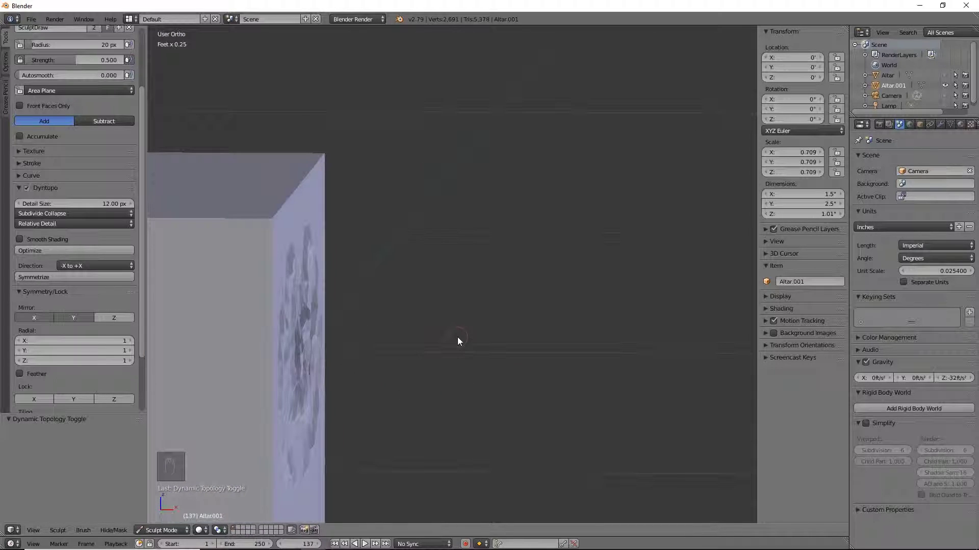
# Undo the test strokes on the block, including one further trial stroke.
pyautogui.hotkey('ctrl', 'z')
pyautogui.hotkey('ctrl', 'z')
pyautogui.hotkey('ctrl', 'z')
pyautogui.moveTo(309, 292)
pyautogui.mouseDown()
pyautogui.moveTo(297, 338)
pyautogui.moveTo(304, 287)
pyautogui.moveTo(212, 334)
pyautogui.moveTo(343, 343)
pyautogui.mouseUp()
pyautogui.moveTo(343, 343)
pyautogui.mouseDown(button='middle')
pyautogui.moveTo(413, 364)
pyautogui.moveTo(431, 313)
pyautogui.moveTo(463, 377)
pyautogui.moveTo(534, 285)
pyautogui.moveTo(537, 321)
pyautogui.moveTo(530, 254)
pyautogui.moveTo(573, 341)
pyautogui.moveTo(549, 347)
pyautogui.mouseUp(button='middle')
pyautogui.hotkey('ctrl', 'z')
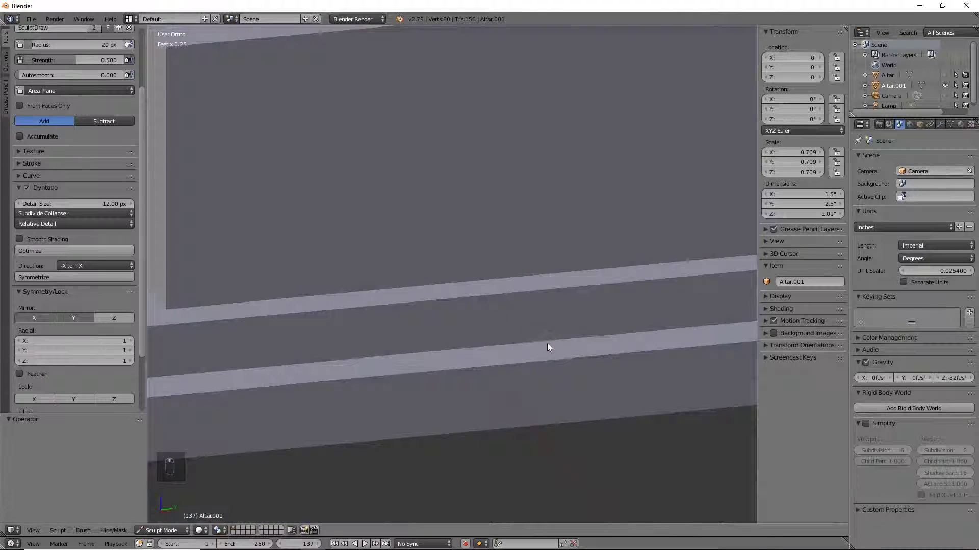
# Sculpt a vertical crack through the bottom step at the middle of the altar's long side.
pyautogui.press('KP_3')
pyautogui.moveTo(548, 255); pyautogui.dragTo(544, 314, button='middle')
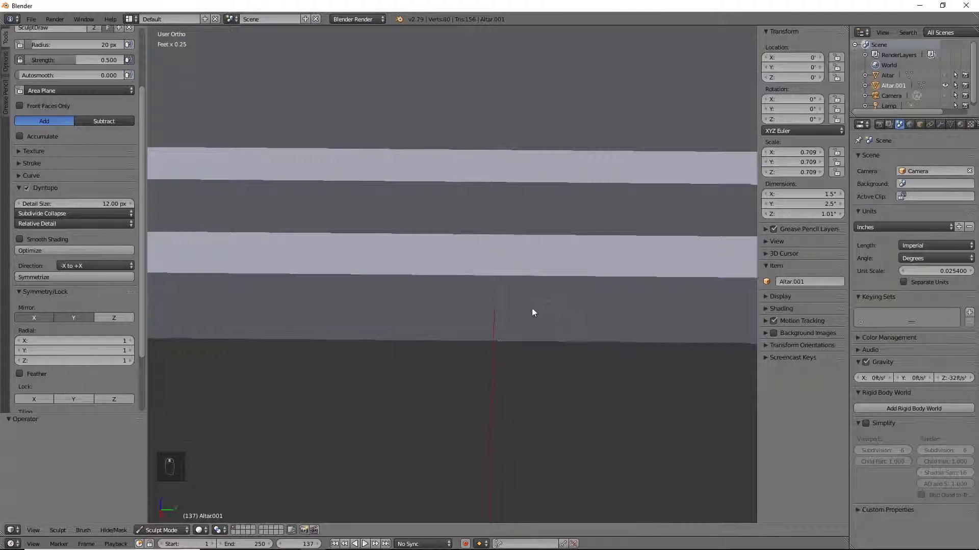
pyautogui.moveTo(494, 241)
pyautogui.mouseDown()
pyautogui.moveTo(491, 322)
pyautogui.moveTo(494, 250)
pyautogui.mouseUp()
pyautogui.moveTo(550, 321)
pyautogui.mouseDown(button='middle')
pyautogui.moveTo(579, 350)
pyautogui.moveTo(515, 322)
pyautogui.mouseUp(button='middle')
pyautogui.moveTo(480, 291)
pyautogui.mouseDown()
pyautogui.moveTo(468, 280)
pyautogui.moveTo(487, 396)
pyautogui.mouseUp()
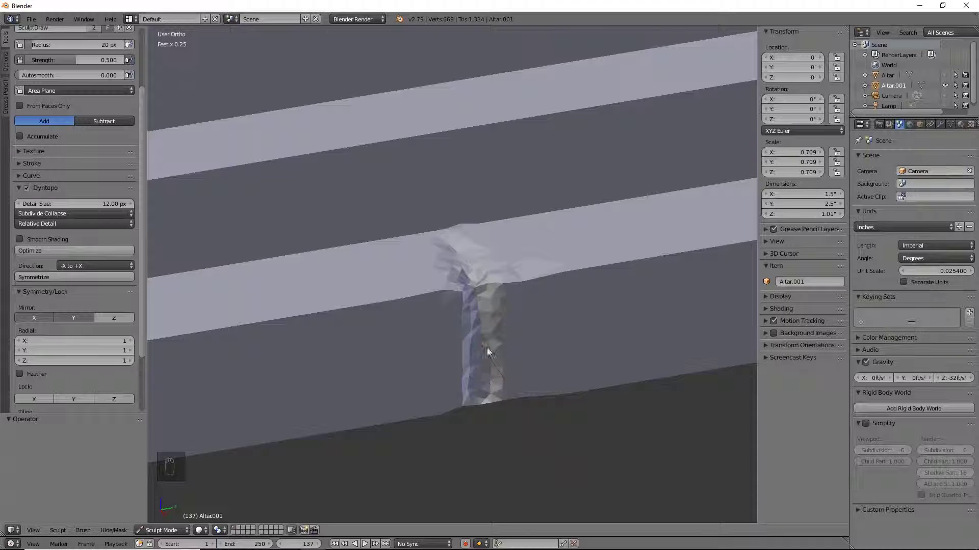
pyautogui.moveTo(453, 242); pyautogui.dragTo(455, 289)
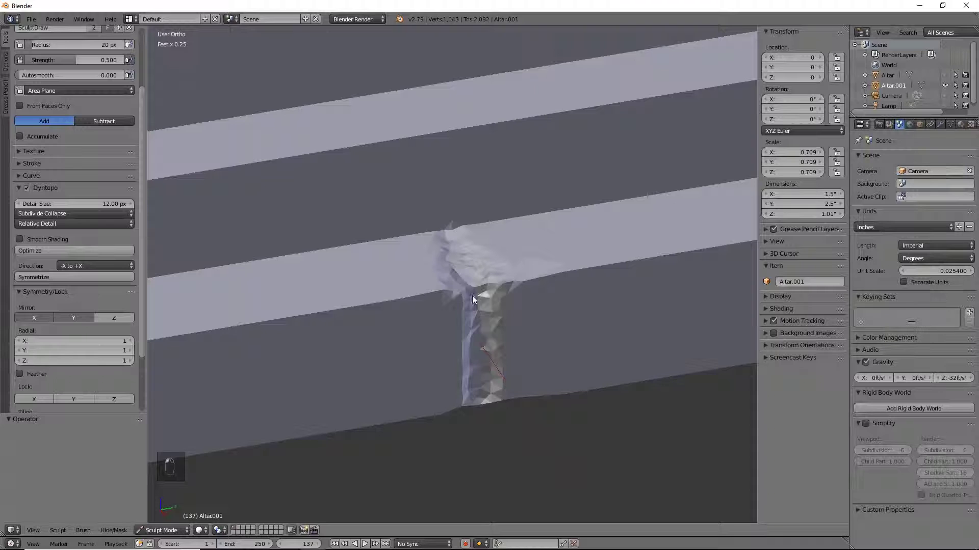
pyautogui.moveTo(473, 404); pyautogui.dragTo(484, 369)
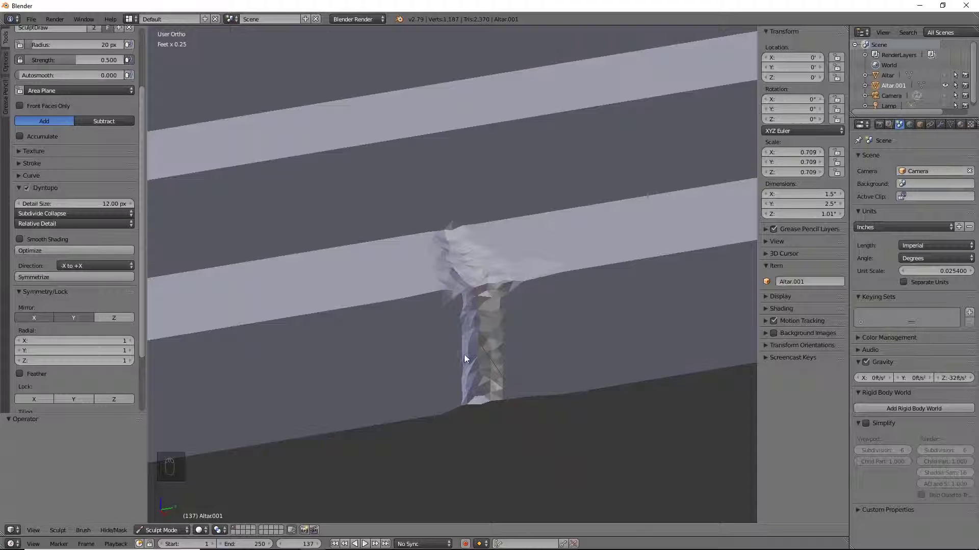
# Widen the crack and continue it up the front of the second step.
pyautogui.scroll(4, 512, 309)
pyautogui.moveTo(521, 293)
pyautogui.mouseDown()
pyautogui.moveTo(467, 217)
pyautogui.moveTo(451, 234)
pyautogui.mouseUp()
pyautogui.moveTo(493, 297); pyautogui.dragTo(470, 253)
pyautogui.moveTo(458, 188)
pyautogui.mouseDown()
pyautogui.moveTo(479, 183)
pyautogui.moveTo(430, 109)
pyautogui.moveTo(448, 197)
pyautogui.moveTo(484, 224)
pyautogui.mouseUp()
pyautogui.scroll(-3, 478, 183)
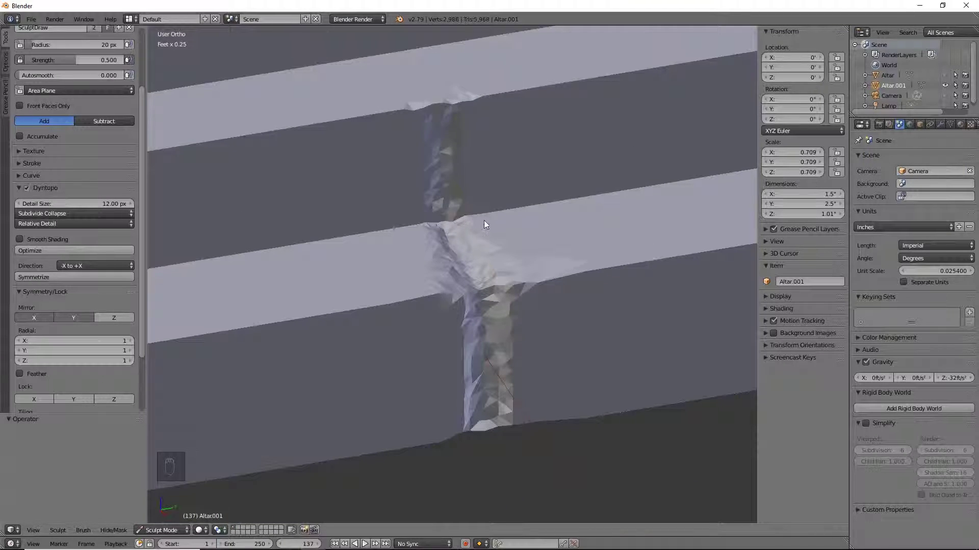
pyautogui.scroll(-2, 449, 209)
pyautogui.scroll(4, 11, 129)
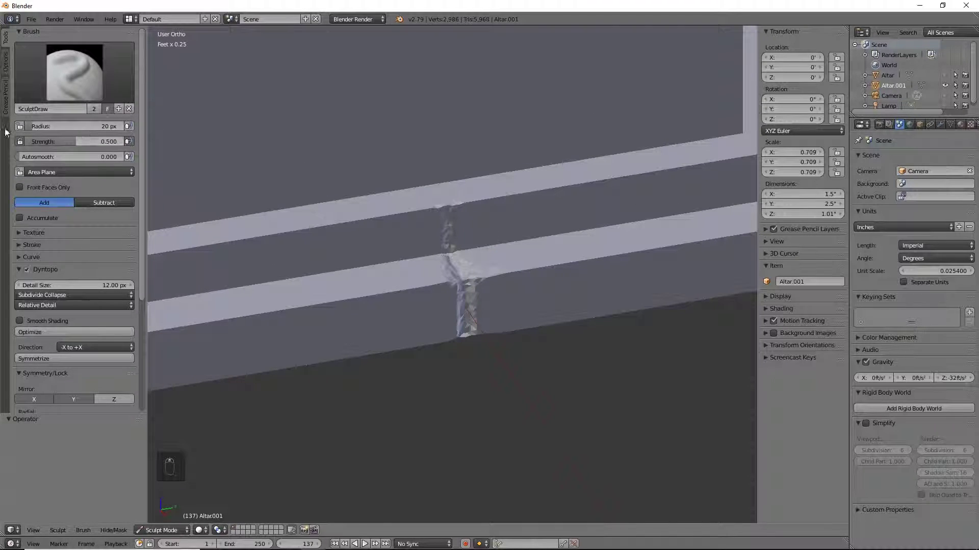
# Rework the crack with rougher strokes and extend it over the tops of both steps.
pyautogui.moveTo(449, 223); pyautogui.dragTo(452, 262)
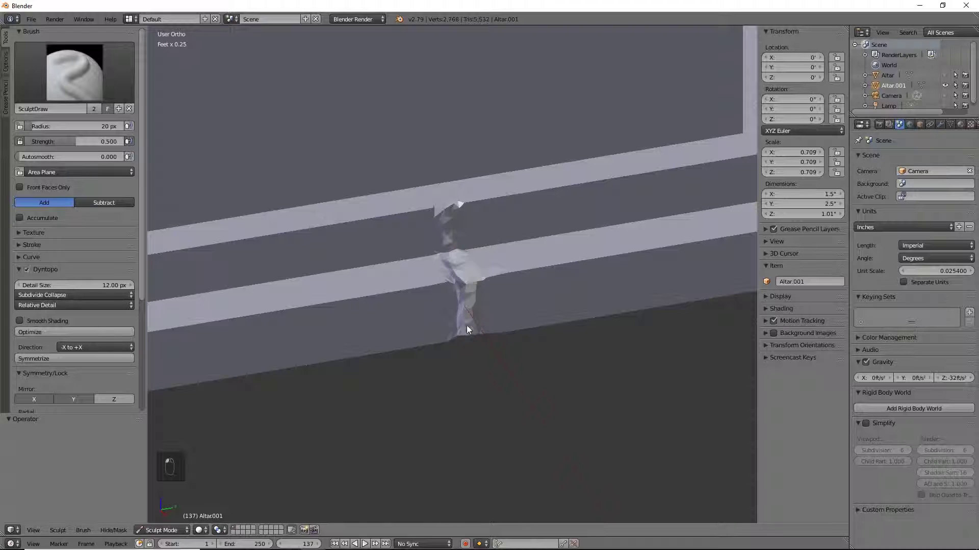
pyautogui.scroll(2, 466, 323)
pyautogui.moveTo(484, 339)
pyautogui.mouseDown()
pyautogui.moveTo(466, 373)
pyautogui.moveTo(472, 311)
pyautogui.moveTo(478, 333)
pyautogui.mouseUp()
pyautogui.moveTo(448, 255)
pyautogui.mouseDown()
pyautogui.moveTo(441, 176)
pyautogui.moveTo(453, 206)
pyautogui.mouseUp()
pyautogui.moveTo(420, 133)
pyautogui.mouseDown()
pyautogui.moveTo(409, 135)
pyautogui.moveTo(421, 132)
pyautogui.mouseUp()
pyautogui.moveTo(421, 132); pyautogui.dragTo(498, 134, button='middle')
pyautogui.moveTo(503, 139); pyautogui.dragTo(506, 157)
pyautogui.moveTo(506, 219); pyautogui.dragTo(500, 137)
# Chip the step edges on both sides of the crack along the altar's long side.
pyautogui.scroll(2, 542, 283)
pyautogui.moveTo(520, 234); pyautogui.dragTo(354, 234)
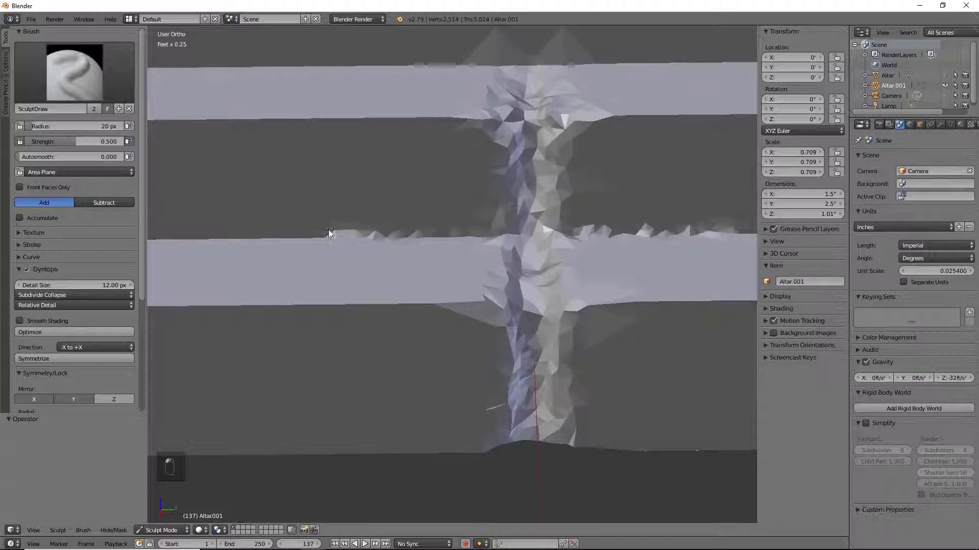
pyautogui.moveTo(353, 233); pyautogui.dragTo(423, 225, button='middle')
pyautogui.moveTo(387, 293); pyautogui.dragTo(210, 270)
pyautogui.keyDown('shift'); pyautogui.moveTo(209, 270); pyautogui.dragTo(411, 233, button='middle'); pyautogui.keyUp('shift')
pyautogui.moveTo(510, 212); pyautogui.dragTo(407, 222)
pyautogui.moveTo(377, 264); pyautogui.dragTo(407, 218)
pyautogui.moveTo(336, 321)
pyautogui.mouseDown(button='middle')
pyautogui.moveTo(304, 317)
pyautogui.moveTo(512, 231)
pyautogui.mouseUp(button='middle')
# Continue roughening the long-side step edges in close-up with repeated lengthwise strokes.
pyautogui.scroll(2, 465, 221)
pyautogui.moveTo(247, 275); pyautogui.dragTo(294, 265, button='middle')
pyautogui.moveTo(484, 257)
pyautogui.mouseDown()
pyautogui.moveTo(457, 452)
pyautogui.moveTo(461, 487)
pyautogui.mouseUp()
pyautogui.moveTo(481, 273); pyautogui.dragTo(544, 292)
pyautogui.scroll(7, 487, 281)
pyautogui.moveTo(471, 193); pyautogui.dragTo(436, 412)
pyautogui.keyDown('shift'); pyautogui.moveTo(484, 437); pyautogui.dragTo(517, 100, button='middle'); pyautogui.keyUp('shift')
pyautogui.moveTo(482, 61); pyautogui.dragTo(426, 454)
pyautogui.moveTo(483, 268); pyautogui.dragTo(392, 444)
pyautogui.keyDown('shift'); pyautogui.moveTo(451, 433); pyautogui.dragTo(477, 165, button='middle'); pyautogui.keyUp('shift')
pyautogui.moveTo(462, 196); pyautogui.dragTo(461, 440)
pyautogui.scroll(-3, 451, 211)
# Wear down the edges around the altar's corner, including the upper block's vertical and lower edges.
pyautogui.keyDown('shift'); pyautogui.moveTo(524, 84); pyautogui.dragTo(239, 326, button='middle'); pyautogui.keyUp('shift')
pyautogui.moveTo(306, 285); pyautogui.dragTo(300, 244, button='middle')
pyautogui.moveTo(176, 171); pyautogui.dragTo(630, 199)
pyautogui.moveTo(199, 358); pyautogui.dragTo(524, 375)
pyautogui.keyDown('shift'); pyautogui.moveTo(637, 286); pyautogui.dragTo(592, 403, button='middle'); pyautogui.keyUp('shift')
pyautogui.moveTo(655, 408)
pyautogui.mouseDown()
pyautogui.moveTo(287, 387)
pyautogui.moveTo(656, 408)
pyautogui.mouseUp()
pyautogui.scroll(-3, 656, 357)
pyautogui.keyDown('shift'); pyautogui.moveTo(658, 214); pyautogui.dragTo(552, 318, button='middle'); pyautogui.keyUp('shift')
pyautogui.moveTo(423, 398); pyautogui.dragTo(412, 144)
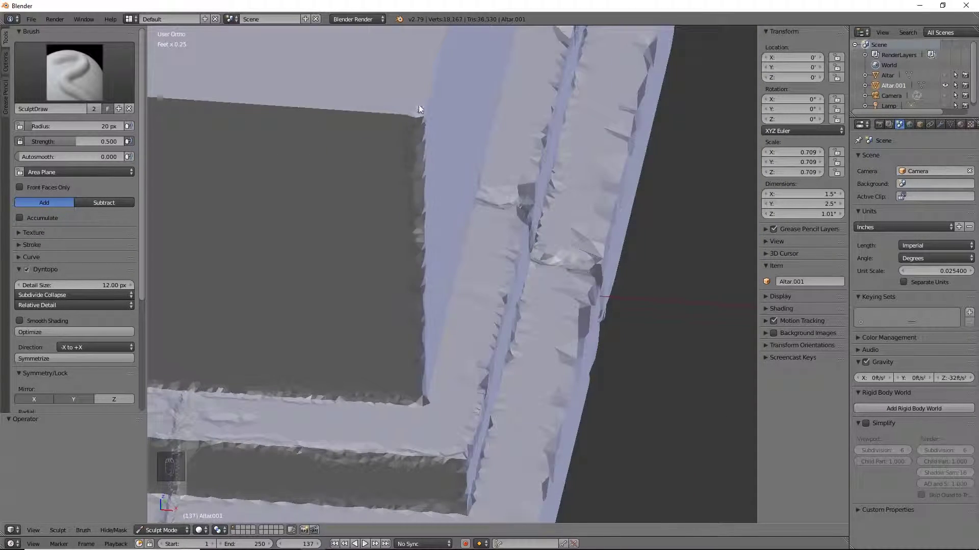
# Sculpt worn stone texture and chipped edges over the block's faces and the steps on the altar's short end.
pyautogui.scroll(-3, 412, 143)
pyautogui.keyDown('shift'); pyautogui.moveTo(412, 144); pyautogui.dragTo(369, 239, button='middle'); pyautogui.keyUp('shift')
pyautogui.moveTo(391, 279); pyautogui.dragTo(237, 269)
pyautogui.scroll(-1, 238, 269)
pyautogui.moveTo(197, 385); pyautogui.dragTo(397, 405)
pyautogui.moveTo(454, 388)
pyautogui.keyDown('shift'); pyautogui.mouseDown(button='middle')
pyautogui.moveTo(478, 323)
pyautogui.moveTo(461, 214)
pyautogui.mouseUp(button='middle'); pyautogui.keyUp('shift')
pyautogui.moveTo(271, 280); pyautogui.dragTo(433, 312)
pyautogui.moveTo(305, 204); pyautogui.dragTo(403, 260)
pyautogui.moveTo(489, 265); pyautogui.dragTo(522, 231)
pyautogui.moveTo(586, 229); pyautogui.dragTo(500, 229, button='middle')
pyautogui.moveTo(489, 245); pyautogui.dragTo(592, 170)
pyautogui.moveTo(593, 170); pyautogui.dragTo(512, 270, button='middle')
pyautogui.scroll(-4, 415, 341)
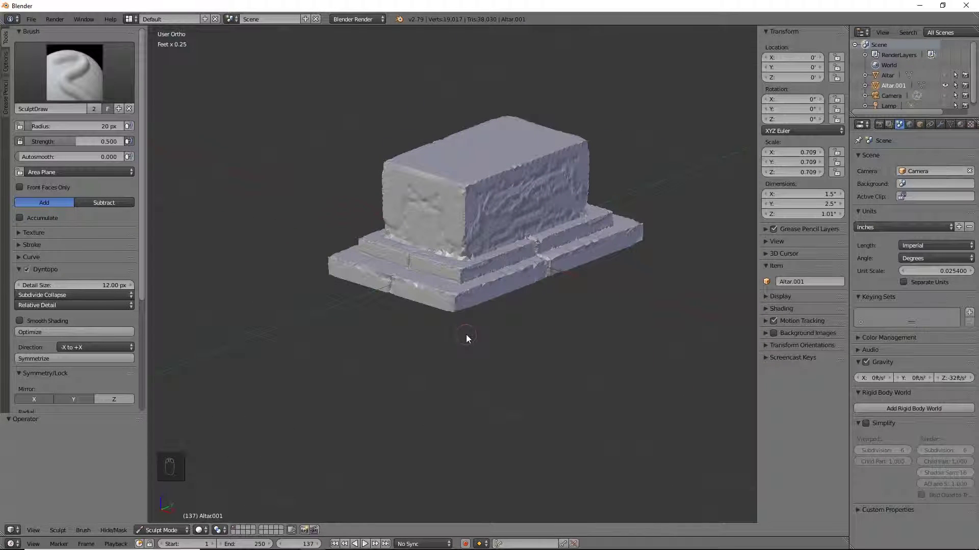
# Examine the sculpted altar from several angles, checking the cracks, chipped edges and surface texture.
pyautogui.scroll(3, 507, 218)
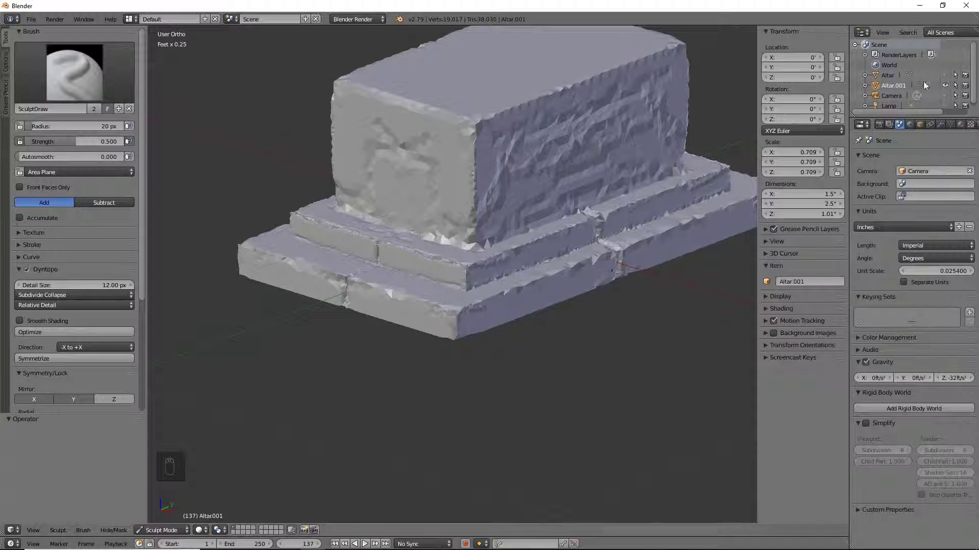
pyautogui.moveTo(564, 174); pyautogui.dragTo(404, 184, button='middle')
pyautogui.scroll(2, 546, 190)
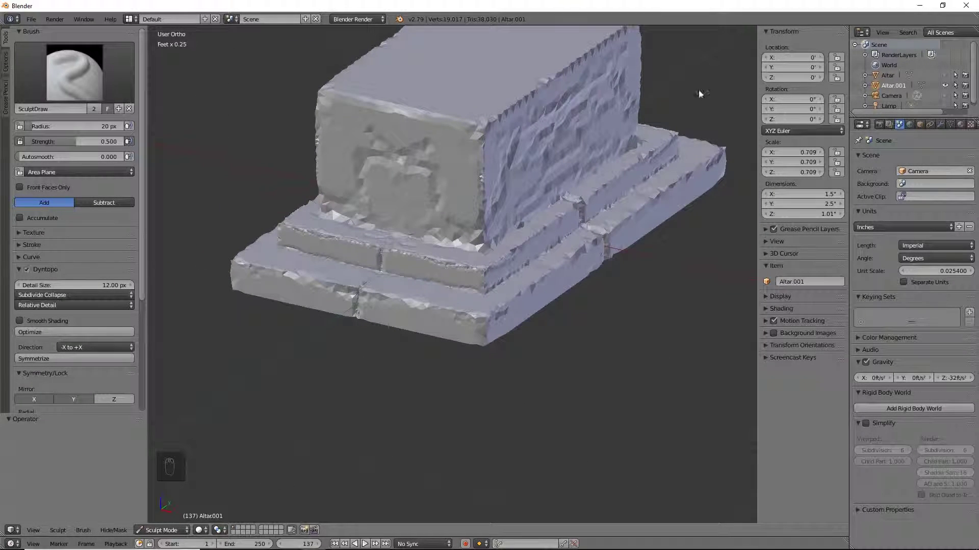
pyautogui.moveTo(576, 280); pyautogui.dragTo(492, 283, button='middle')
pyautogui.moveTo(492, 329); pyautogui.dragTo(522, 330, button='middle')
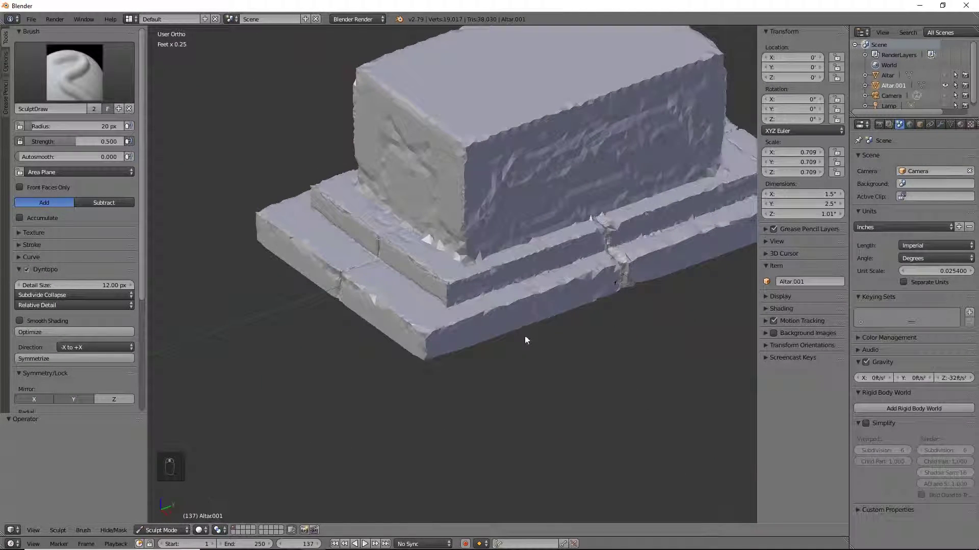
pyautogui.scroll(3, 627, 313)
pyautogui.moveTo(627, 312); pyautogui.dragTo(591, 234, button='middle')
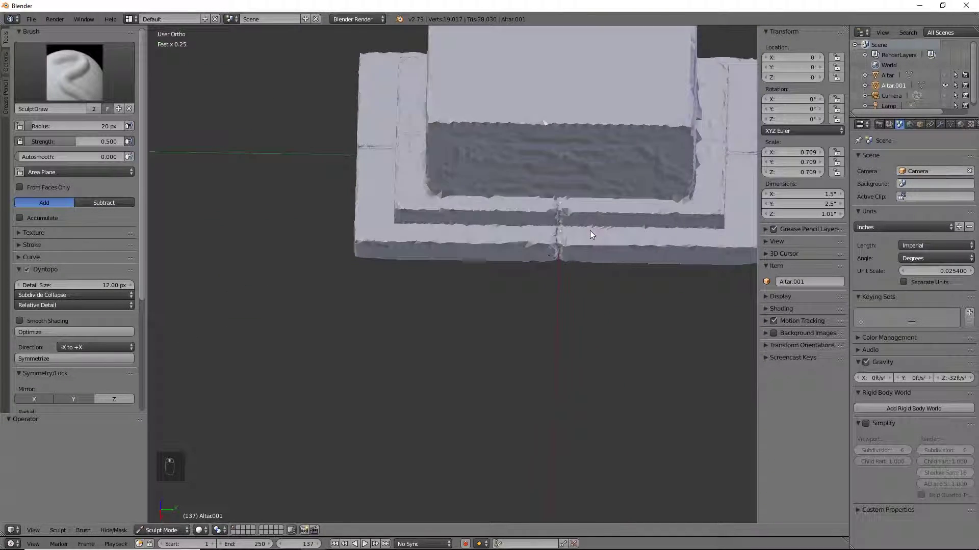
pyautogui.scroll(-4, 591, 235)
pyautogui.moveTo(559, 278); pyautogui.dragTo(558, 239, button='middle')
pyautogui.moveTo(503, 264); pyautogui.dragTo(505, 266, button='middle')
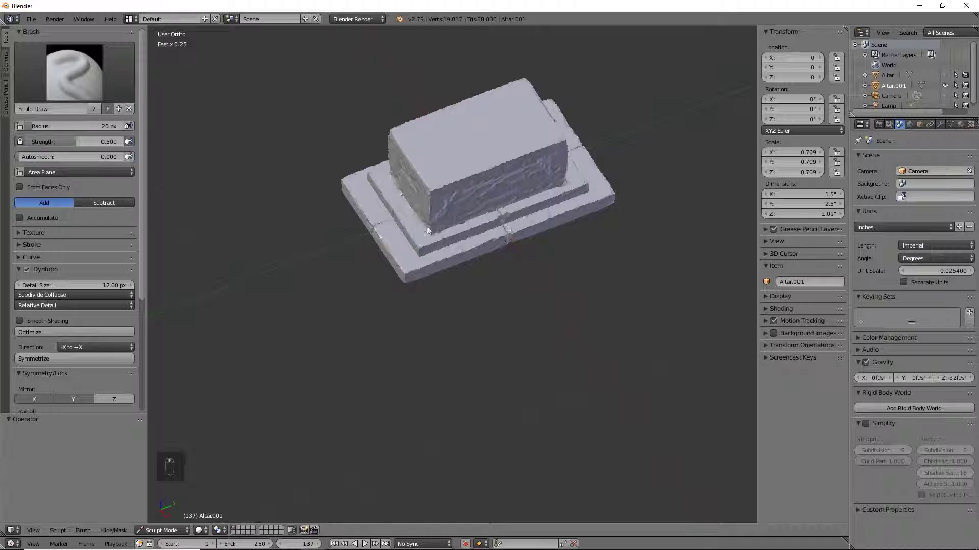
pyautogui.scroll(6, 503, 204)
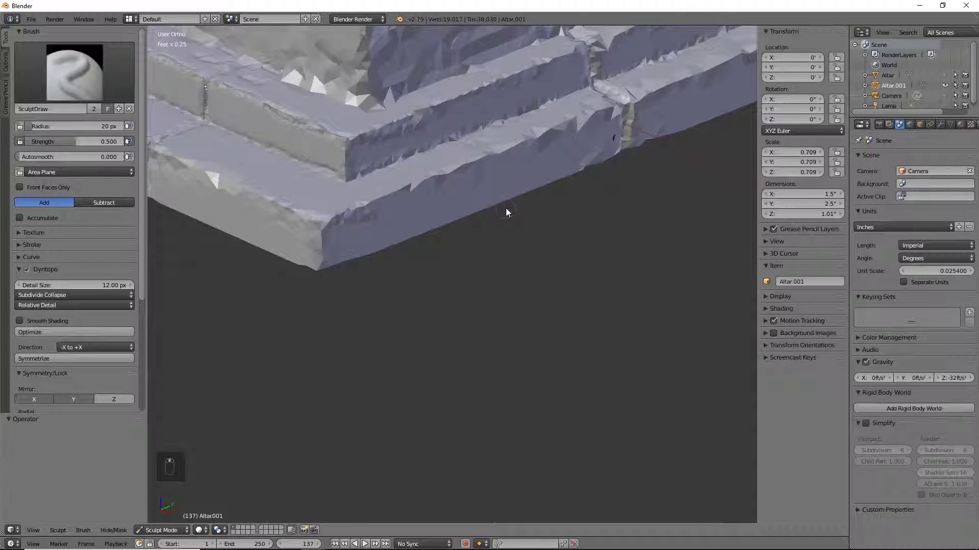
pyautogui.moveTo(506, 207); pyautogui.dragTo(524, 223, button='middle')
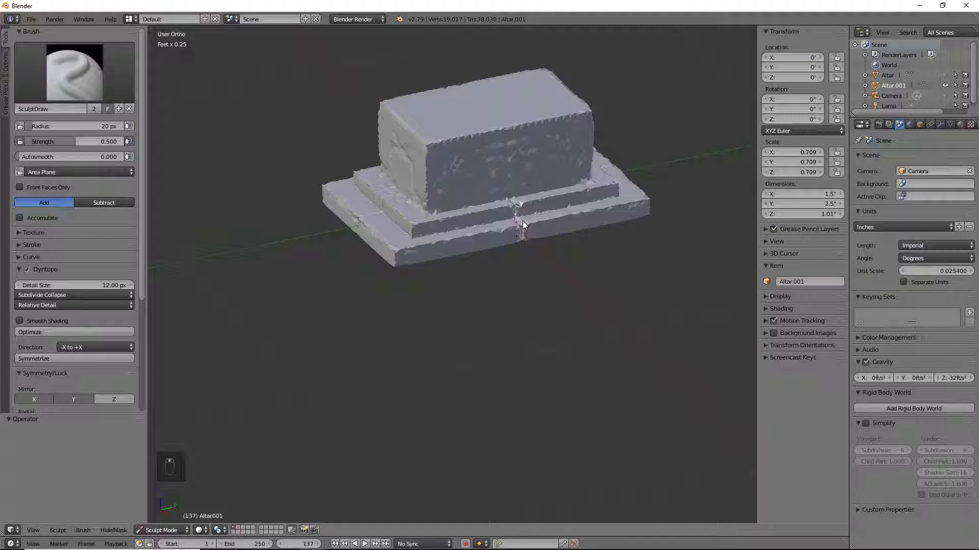
# Return to Object Mode and duplicate the sculpted altar in place.
pyautogui.click(163, 530)
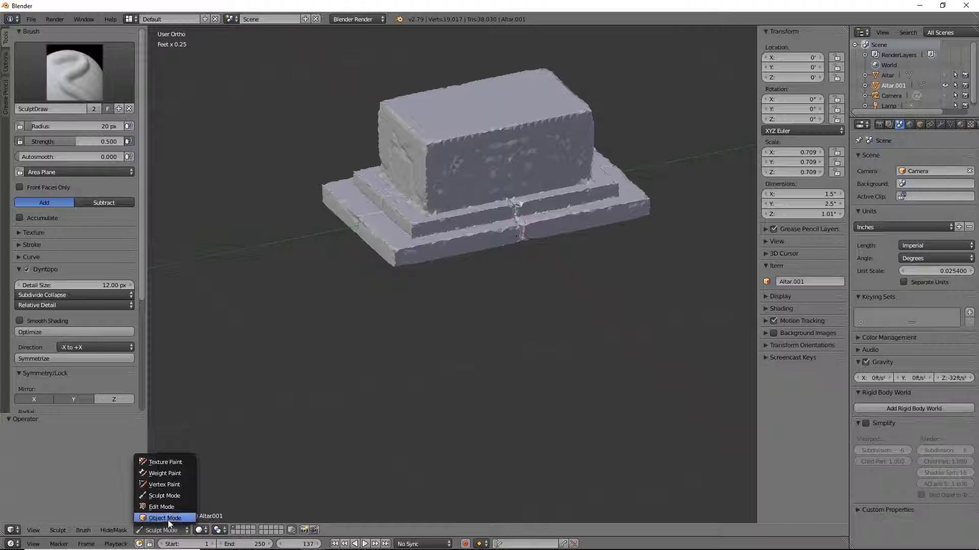
pyautogui.click(166, 517)
pyautogui.moveTo(463, 214); pyautogui.dragTo(444, 351, button='middle')
pyautogui.hotkey('shift', 'd')
pyautogui.rightClick(440, 293)
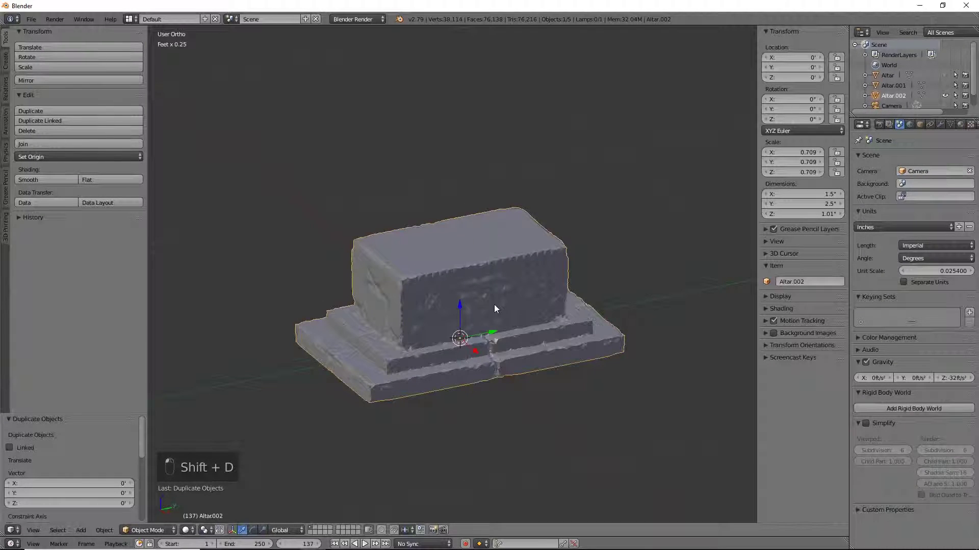
# Add a Subdivision Surface modifier to the newly duplicated altar and apply it to the mesh.
pyautogui.moveTo(494, 304); pyautogui.dragTo(524, 313, button='middle')
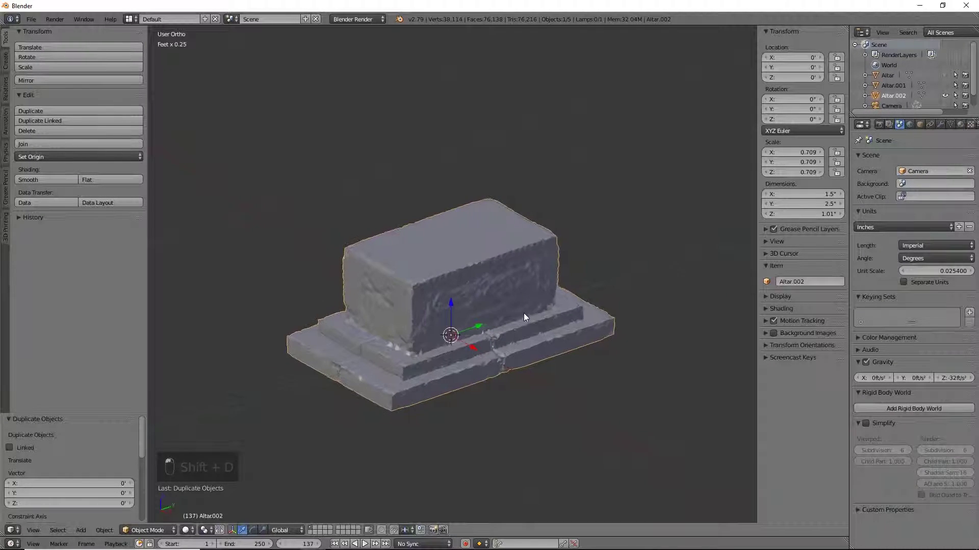
pyautogui.click(939, 124)
pyautogui.click(902, 158)
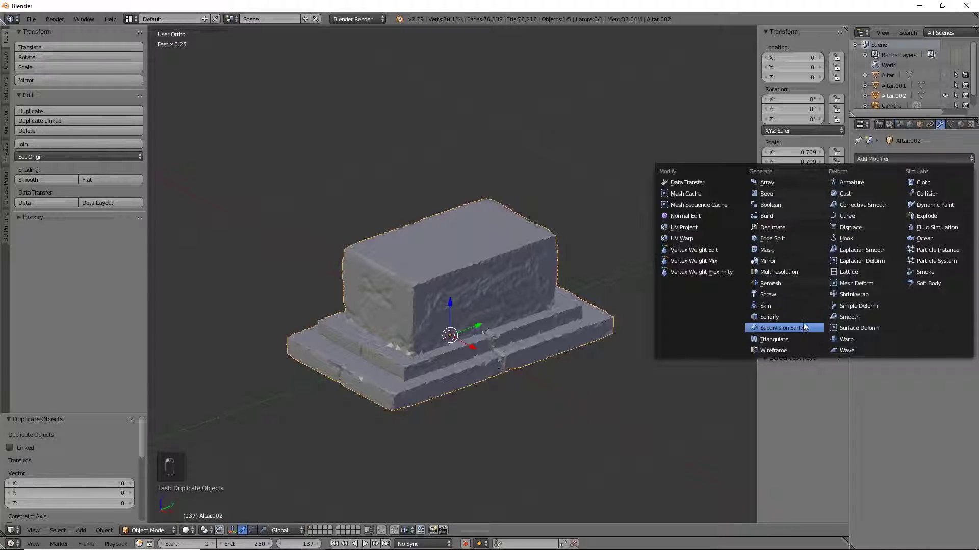
pyautogui.click(785, 328)
pyautogui.scroll(3, 458, 347)
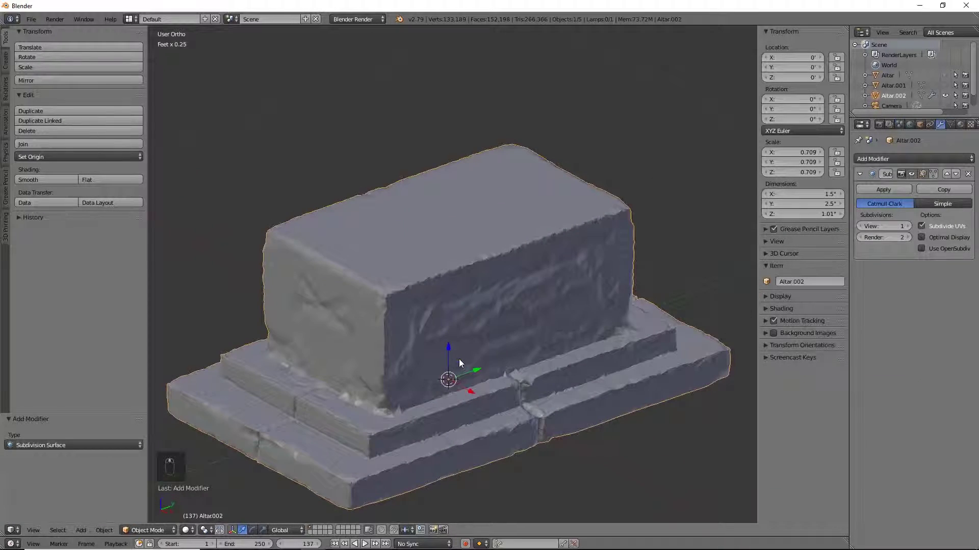
pyautogui.moveTo(456, 341); pyautogui.dragTo(501, 335, button='middle')
pyautogui.scroll(2, 565, 375)
pyautogui.scroll(-2, 520, 337)
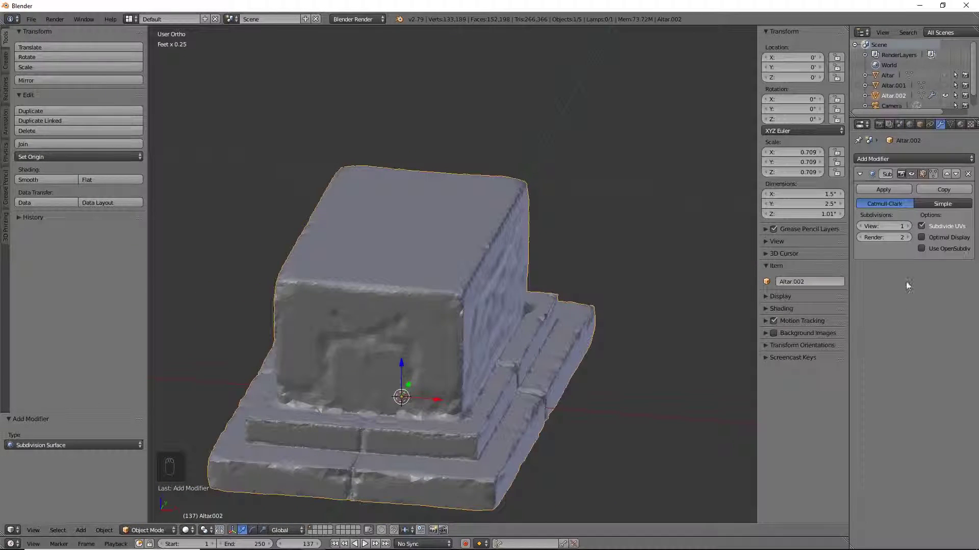
pyautogui.click(900, 190)
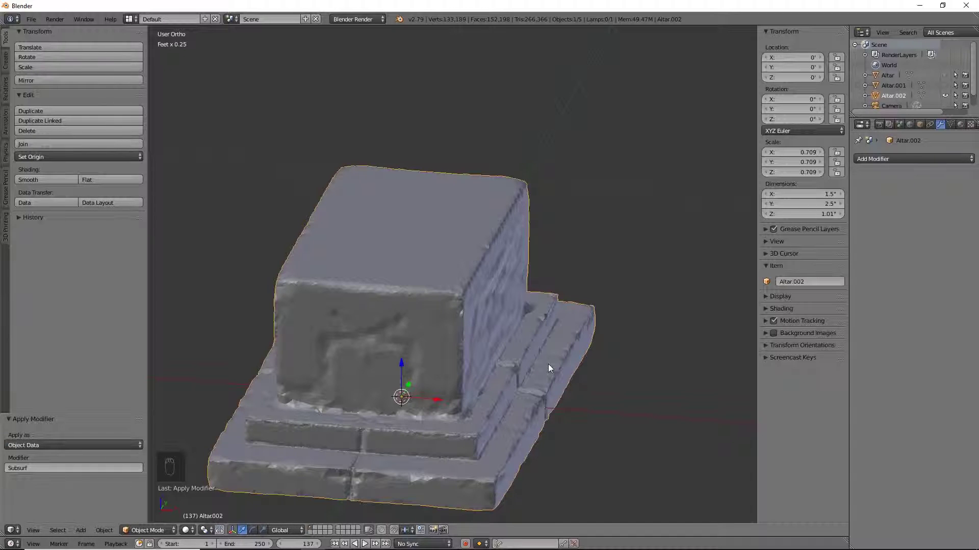
# Add a mesh circle at the scene's centre and rotate it 90° in the right side view so it stands upright.
pyautogui.moveTo(549, 352); pyautogui.dragTo(557, 420, button='middle')
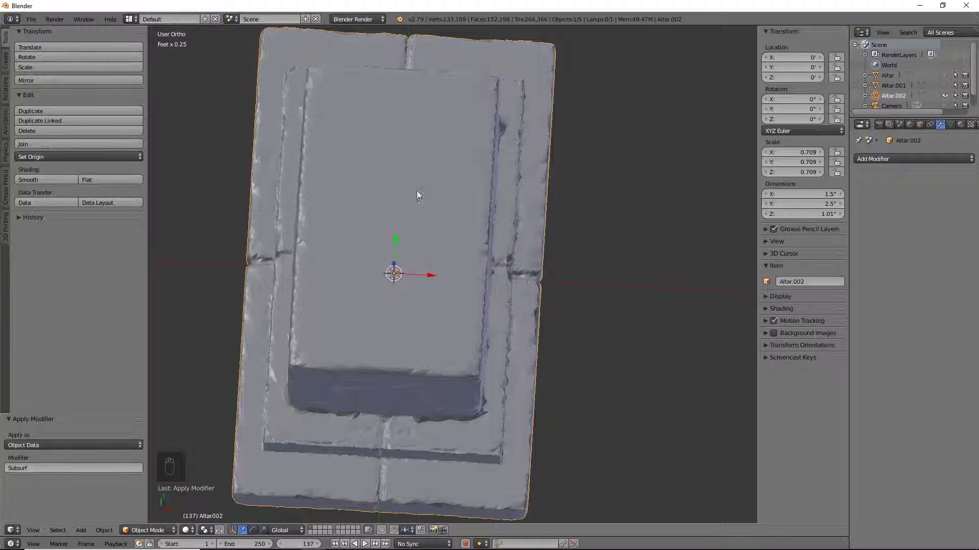
pyautogui.moveTo(455, 169); pyautogui.dragTo(521, 246, button='middle')
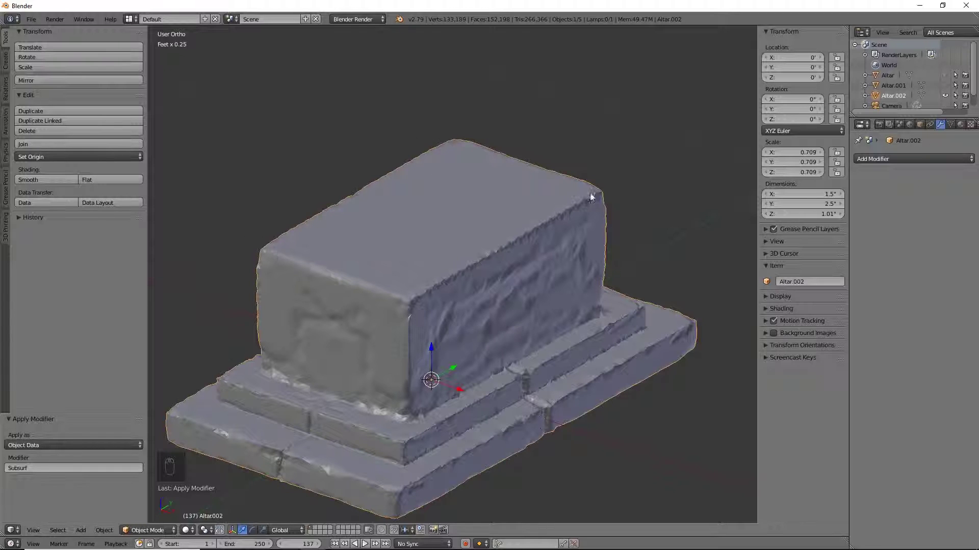
pyautogui.moveTo(592, 263); pyautogui.dragTo(577, 306, button='middle')
pyautogui.press('KP_1')
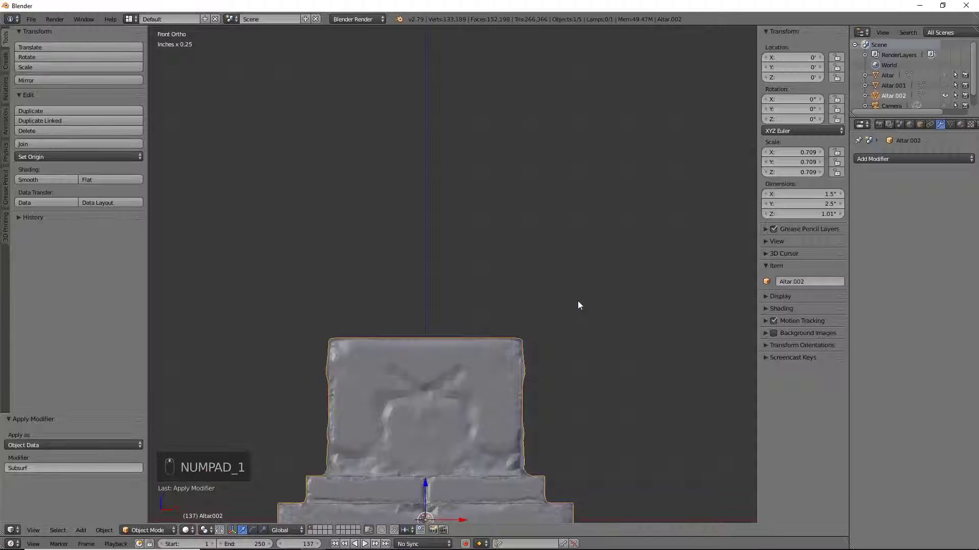
pyautogui.press('KP_3')
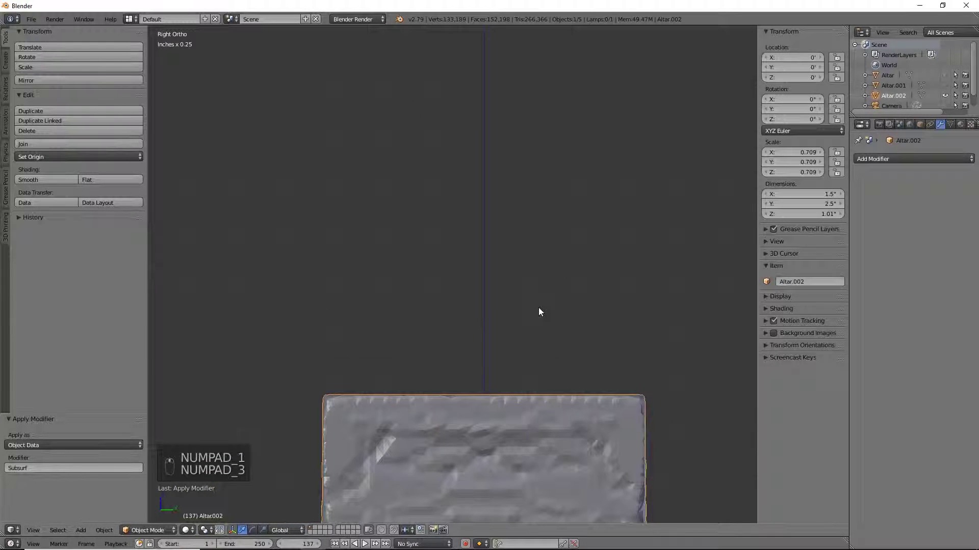
pyautogui.hotkey('shift', 'a')
pyautogui.moveTo(538, 308)
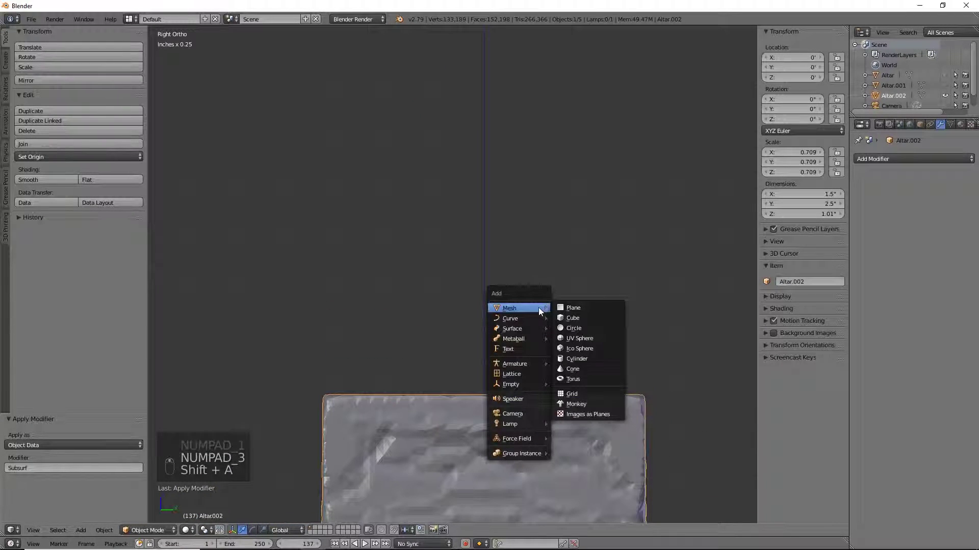
pyautogui.click(575, 329)
pyautogui.scroll(-5, 582, 236)
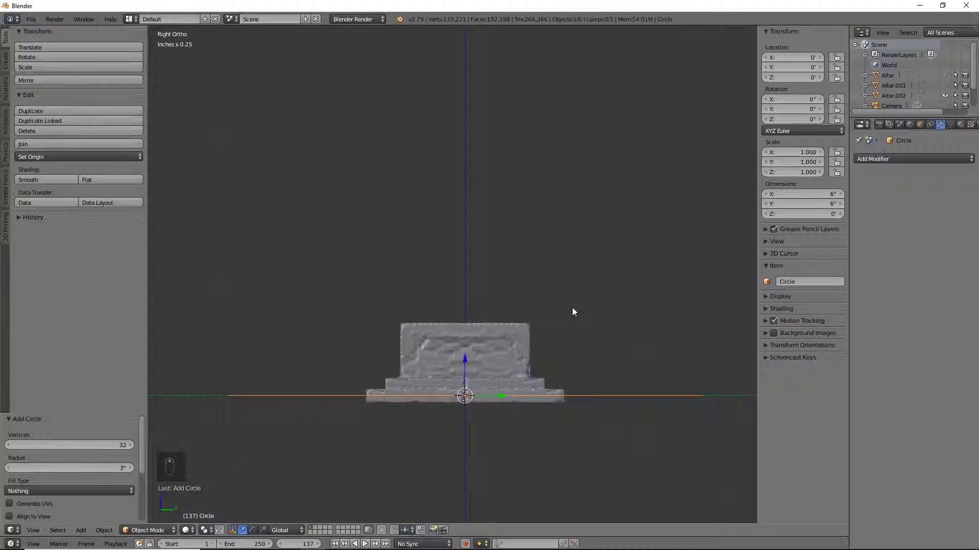
pyautogui.write('r90')
pyautogui.press('Return')
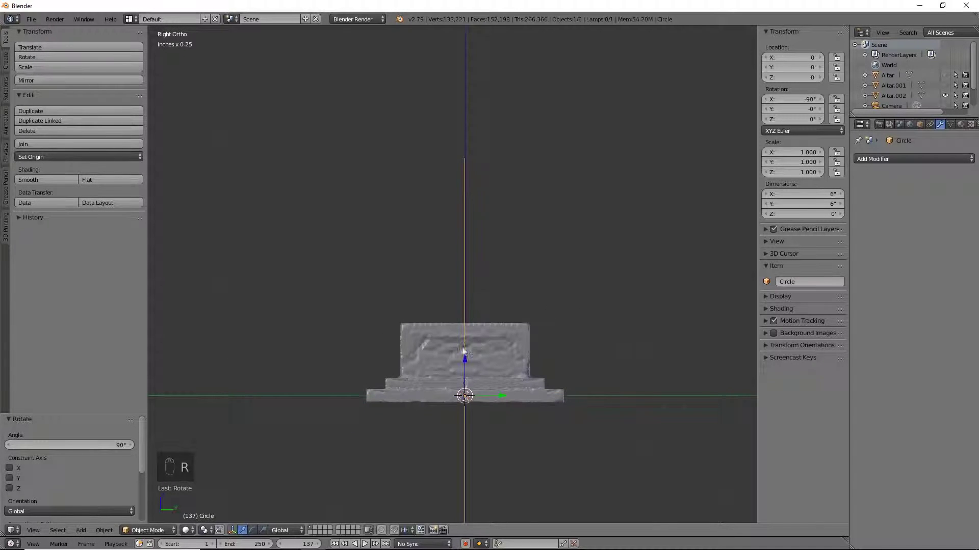
# Scale the circle down to about 1.09 inches across and raise it about 2.34 inches, clear of the altar.
pyautogui.press('s')
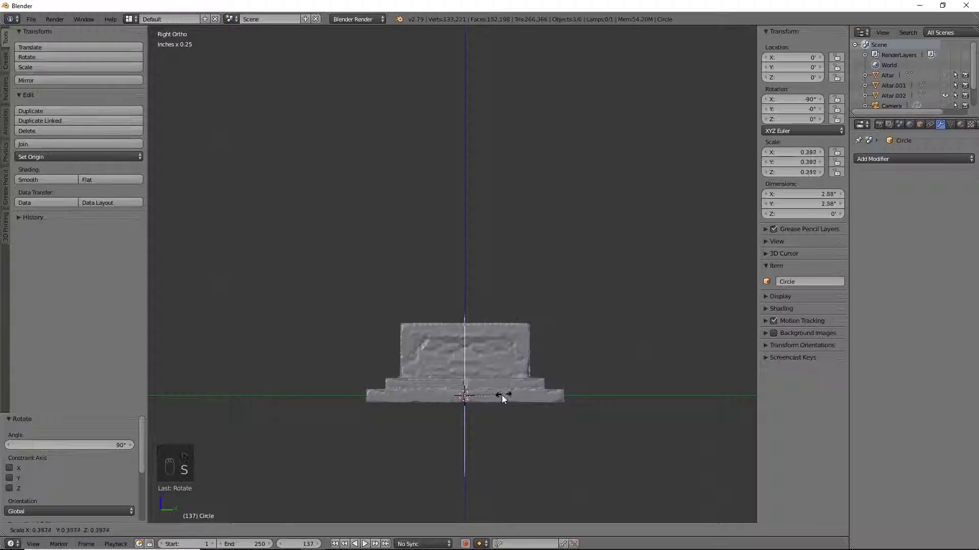
pyautogui.click(481, 400)
pyautogui.moveTo(465, 361); pyautogui.dragTo(474, 176)
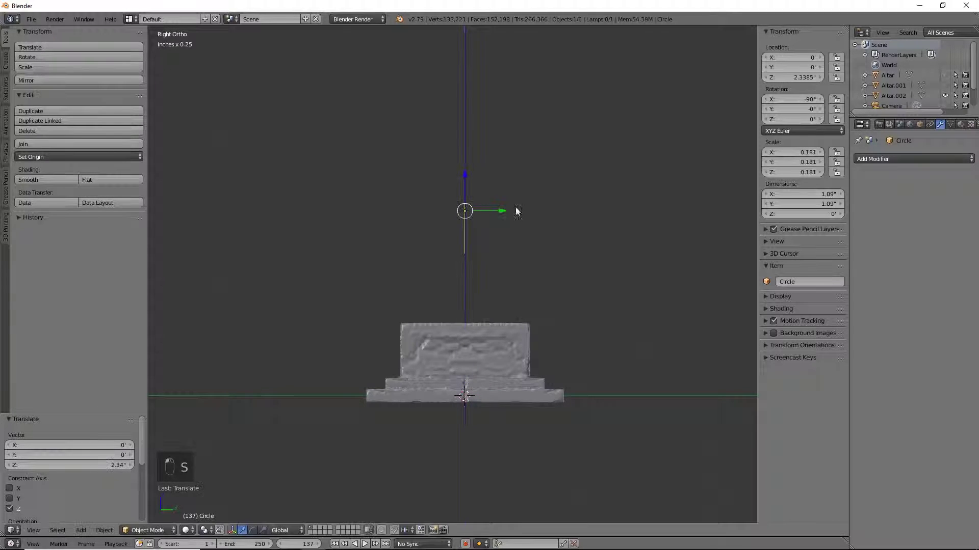
pyautogui.scroll(3, 565, 299)
pyautogui.keyDown('shift'); pyautogui.moveTo(588, 325); pyautogui.dragTo(561, 317, button='middle'); pyautogui.keyUp('shift')
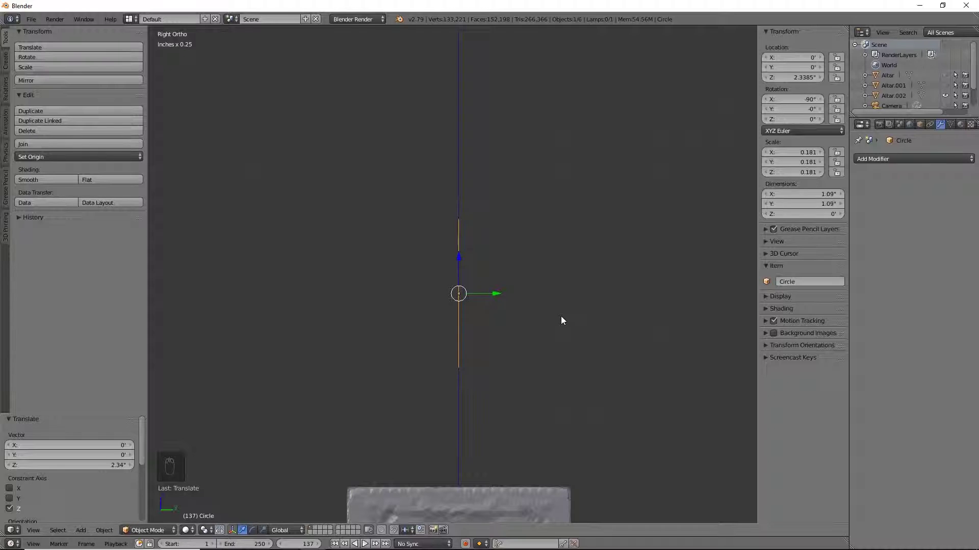
pyautogui.scroll(2, 561, 317)
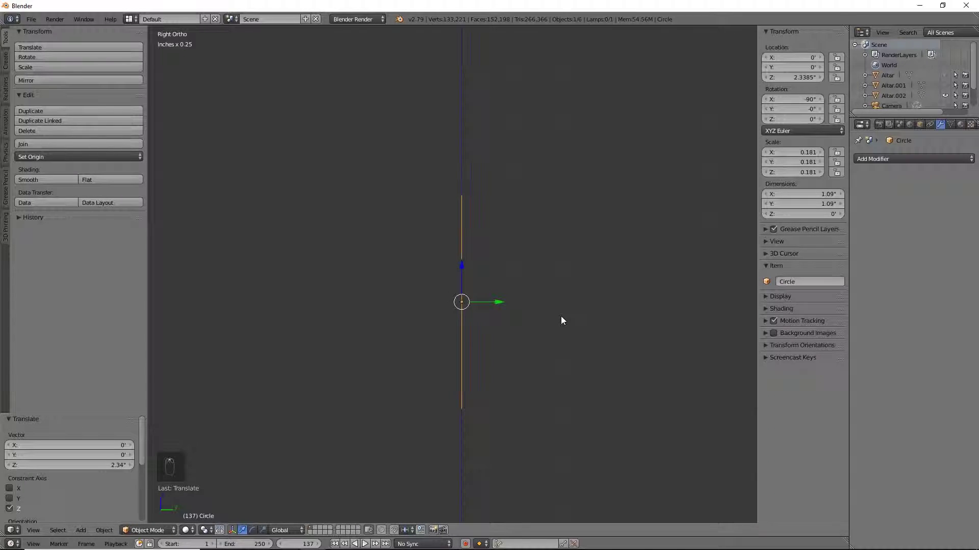
# In Edit Mode, extrude the circle's edge about 106 thou along negative Y to form a shallow ring.
pyautogui.press('Tab')
pyautogui.moveTo(560, 317); pyautogui.dragTo(610, 313, button='middle')
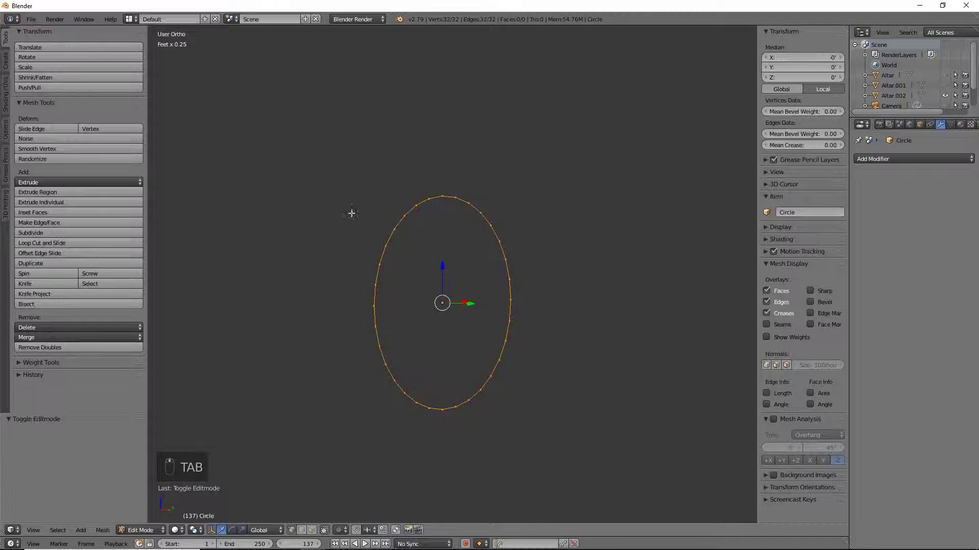
pyautogui.press('KP_3')
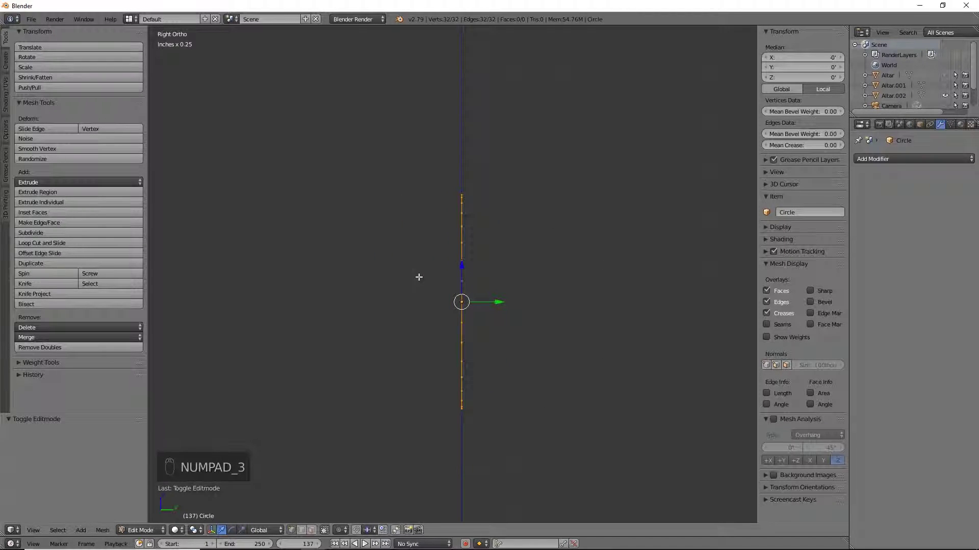
pyautogui.press('e')
pyautogui.press('Escape')
pyautogui.press('e')
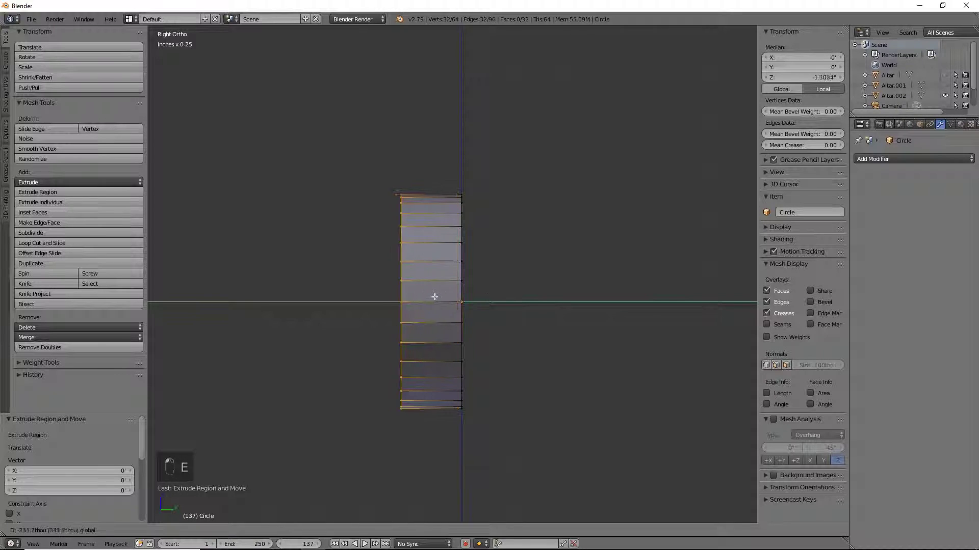
pyautogui.click(480, 301)
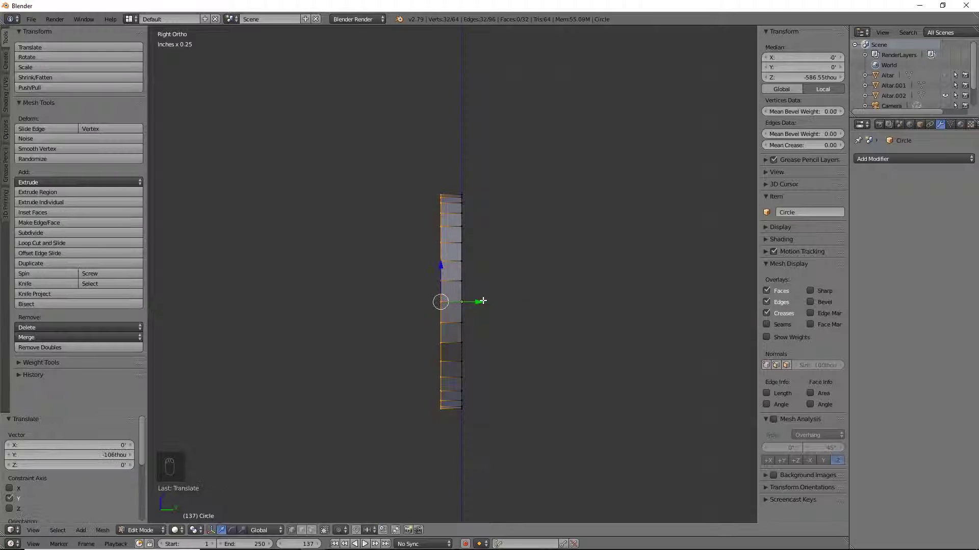
# Inset the ring's extruded edge by extruding it in place and scaling the new loop to about 0.66.
pyautogui.press('e')
pyautogui.press('s')
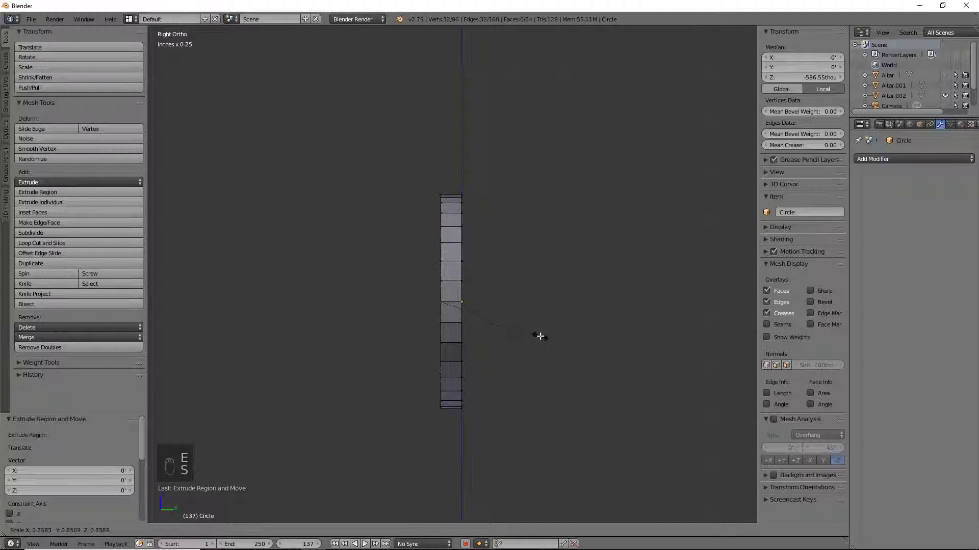
pyautogui.click(538, 335)
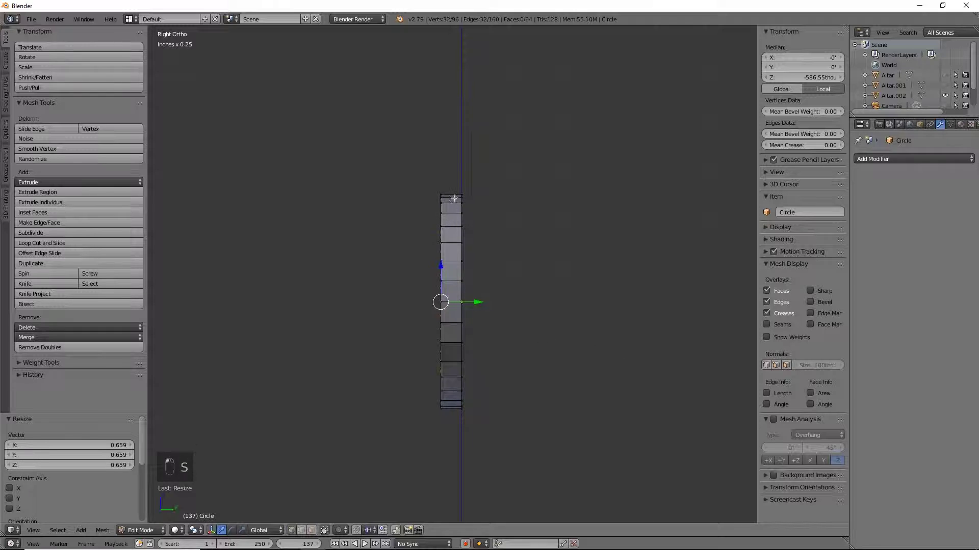
pyautogui.press('s')
pyautogui.rightClick(540, 274)
pyautogui.moveTo(480, 302); pyautogui.dragTo(429, 302)
pyautogui.hotkey('ctrl', 'z')
# Extrude the inset loop about 246 thou along negative Y and tilt its end by about 20°.
pyautogui.press('e')
pyautogui.press('r')
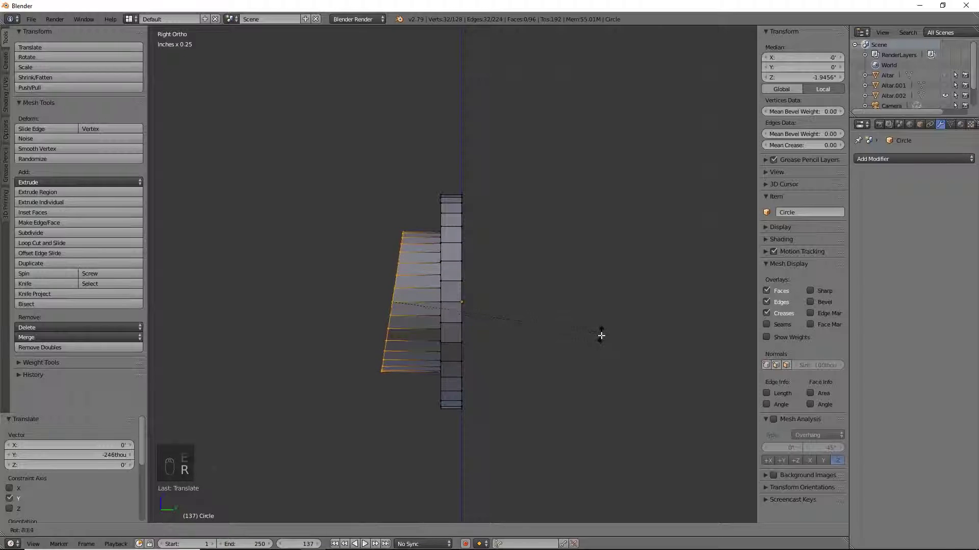
pyautogui.click(601, 380)
# Extrude a second segment outward and upward, scale its end loop to about 0.65, then shift and tilt the loop to continue the curve.
pyautogui.press('e')
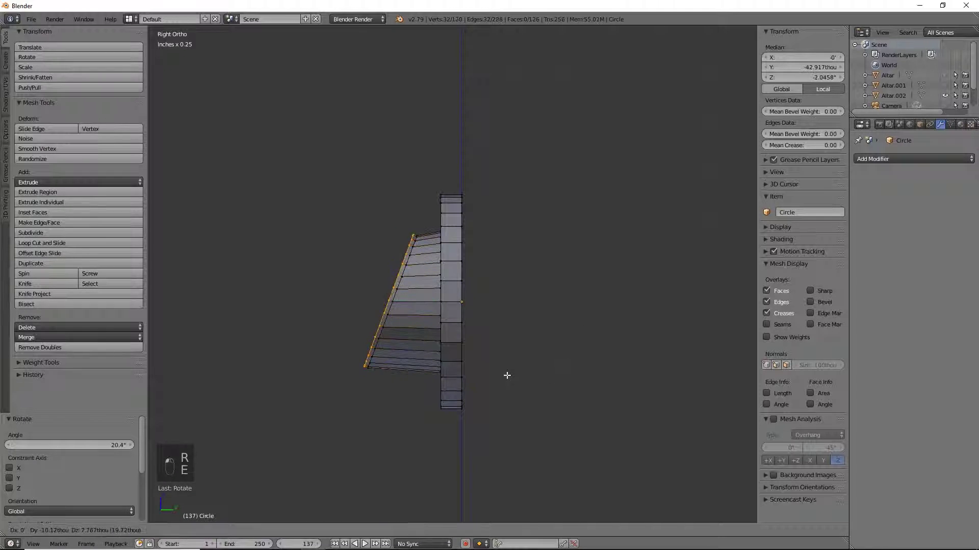
pyautogui.click(522, 275)
pyautogui.press('r')
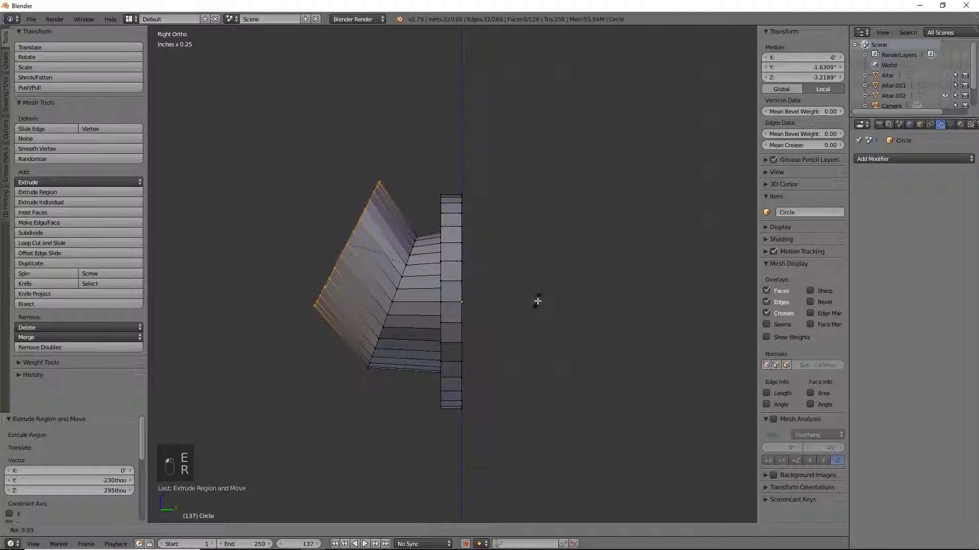
pyautogui.click(541, 328)
pyautogui.press('s')
pyautogui.click(477, 280)
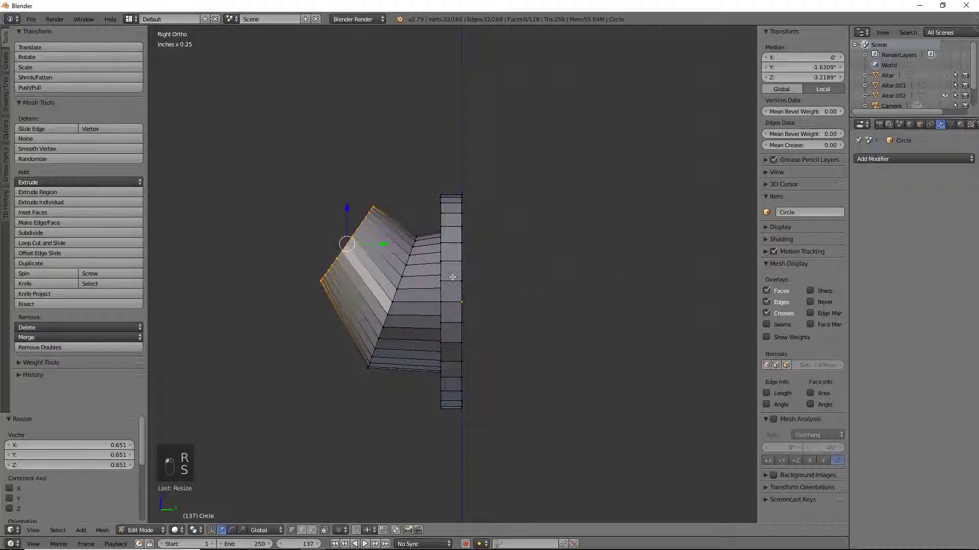
pyautogui.press('g')
pyautogui.click(371, 198)
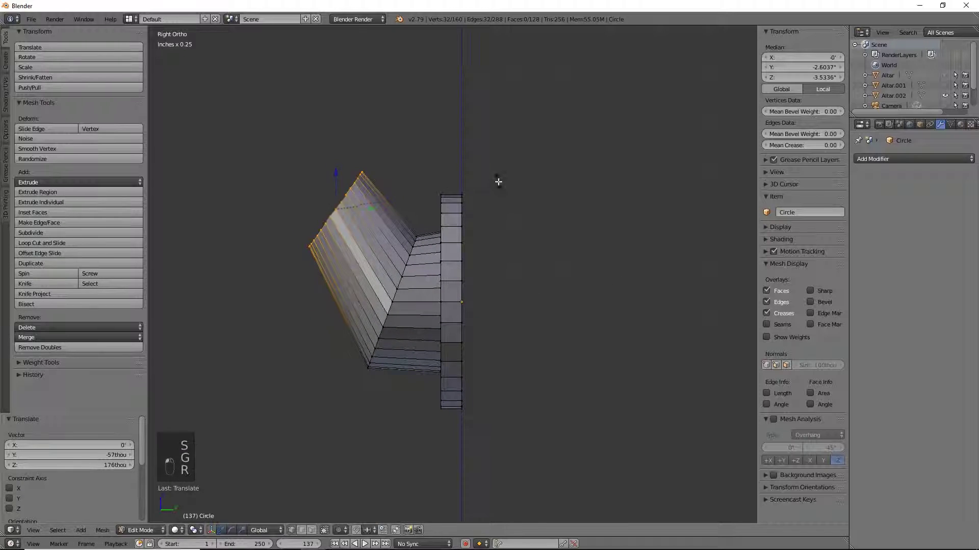
pyautogui.press('r')
pyautogui.click(501, 232)
# Extrude a long segment upward, rotate its end loop about 76° back towards the disc, and shrink the loop.
pyautogui.press('e')
pyautogui.click(533, 155)
pyautogui.press('r')
pyautogui.click(312, 318)
pyautogui.press('s')
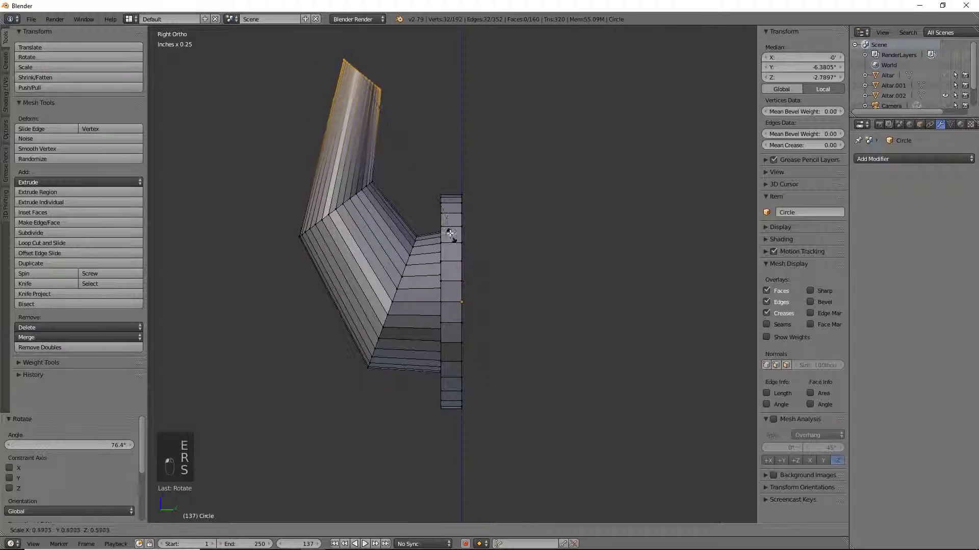
pyautogui.click(462, 187)
# Extrude a short tip back towards the disc, scale its end to about 0.24, and close it by merging the vertices at centre.
pyautogui.keyDown('shift'); pyautogui.moveTo(540, 138); pyautogui.dragTo(552, 248, button='middle'); pyautogui.keyUp('shift')
pyautogui.press('e')
pyautogui.click(619, 240)
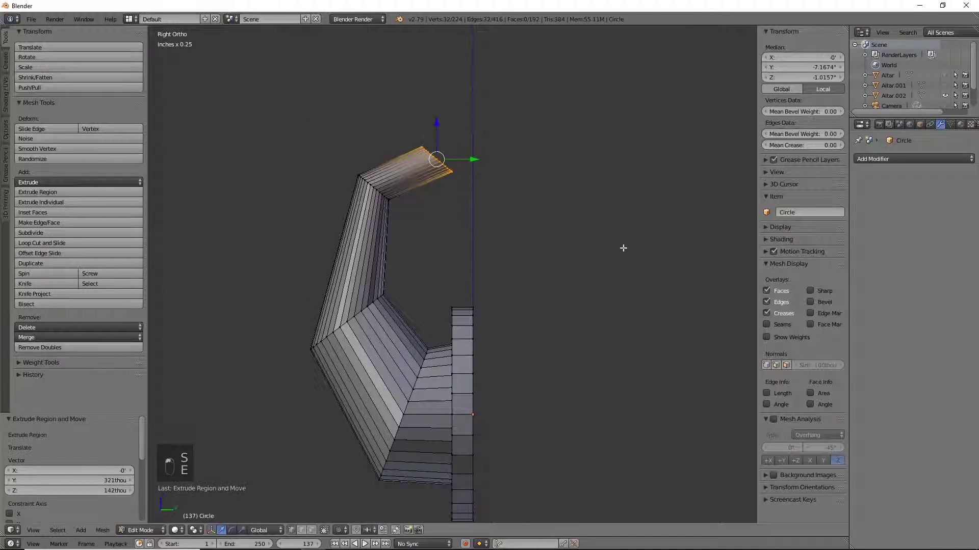
pyautogui.press('s')
pyautogui.click(472, 218)
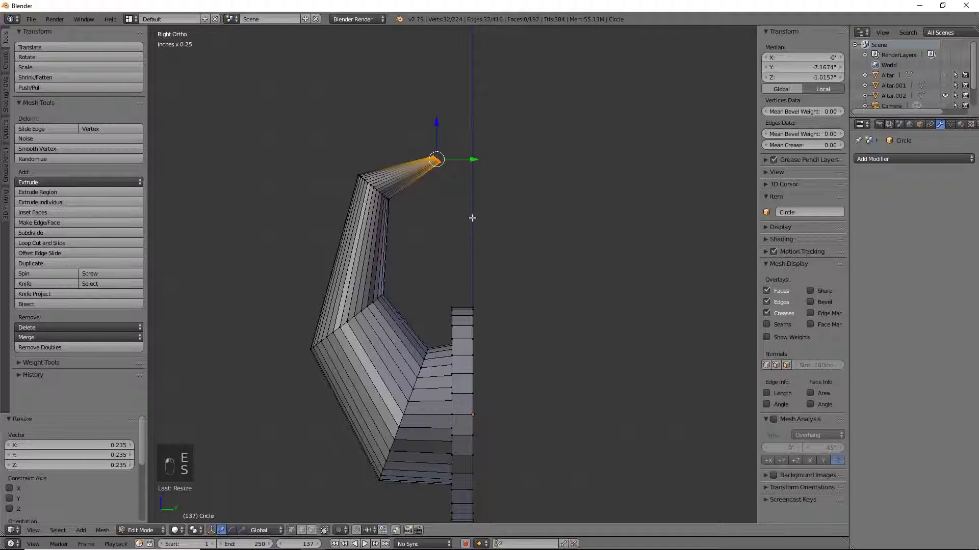
pyautogui.press('e')
pyautogui.click(478, 231)
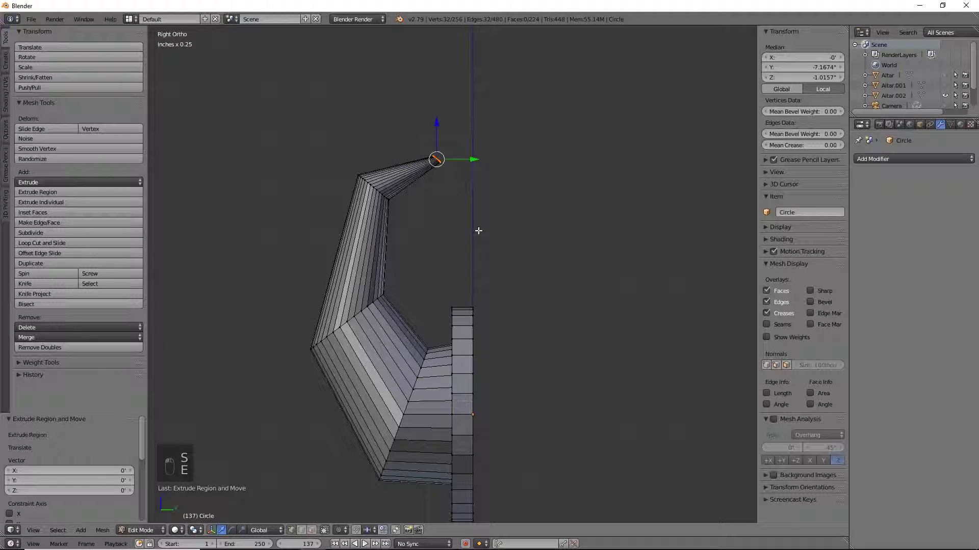
pyautogui.hotkey('alt', 'm')
pyautogui.click(484, 226)
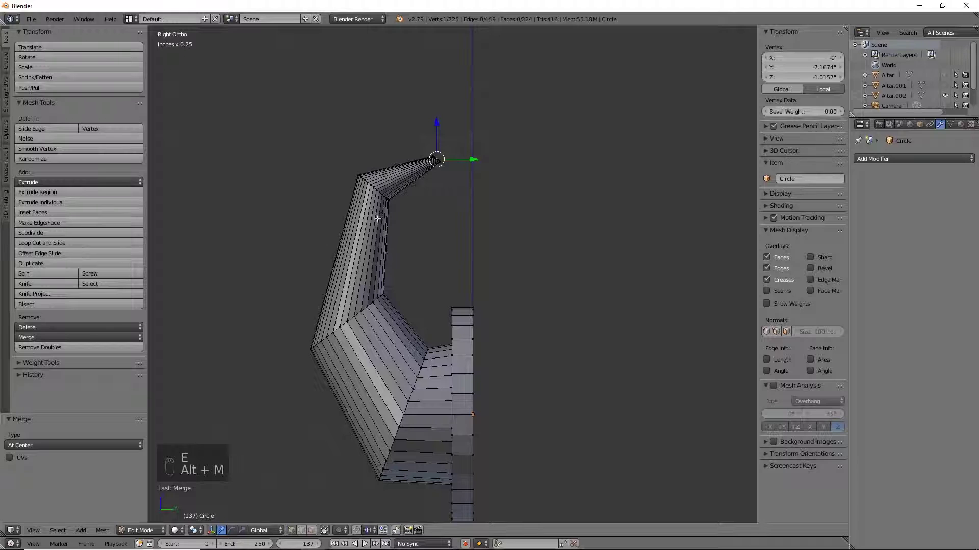
# Move the curved shape's middle edge loop slightly upward, rotate it about 22°, and scale it to about 0.63.
pyautogui.keyDown('alt'); pyautogui.rightClick(372, 312); pyautogui.keyUp('alt')
pyautogui.press('g')
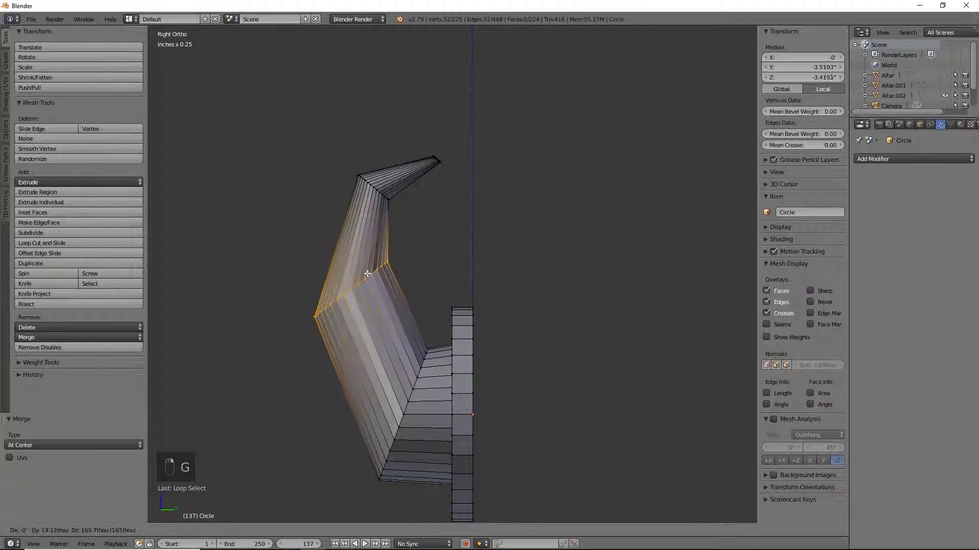
pyautogui.click(368, 273)
pyautogui.press('r')
pyautogui.click(485, 313)
pyautogui.press('s')
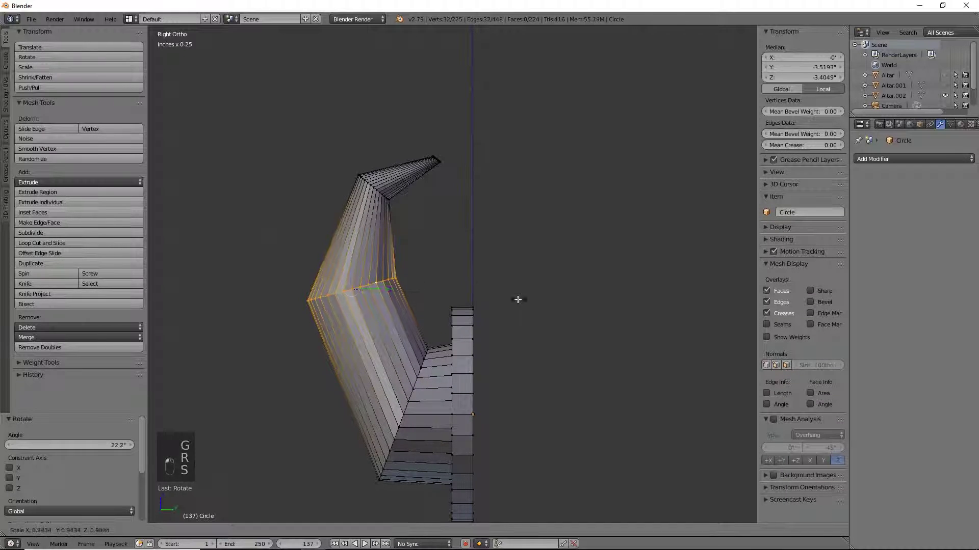
pyautogui.click(458, 297)
# Shrink the edge loop at the horn's lower bend, shift it slightly outward and upward, and rotate it about 10.5°.
pyautogui.keyDown('alt'); pyautogui.rightClick(410, 393); pyautogui.keyUp('alt')
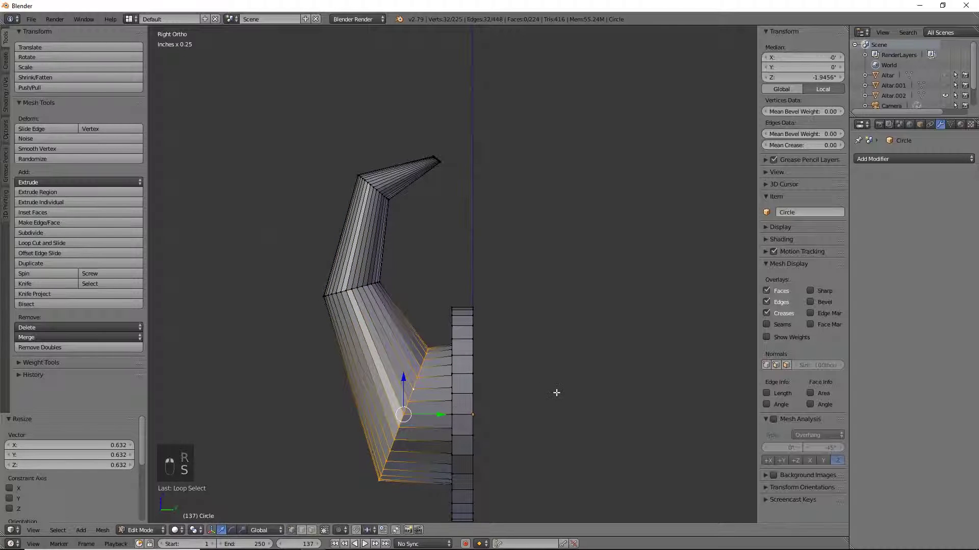
pyautogui.press('s')
pyautogui.click(519, 389)
pyautogui.press('g')
pyautogui.click(499, 406)
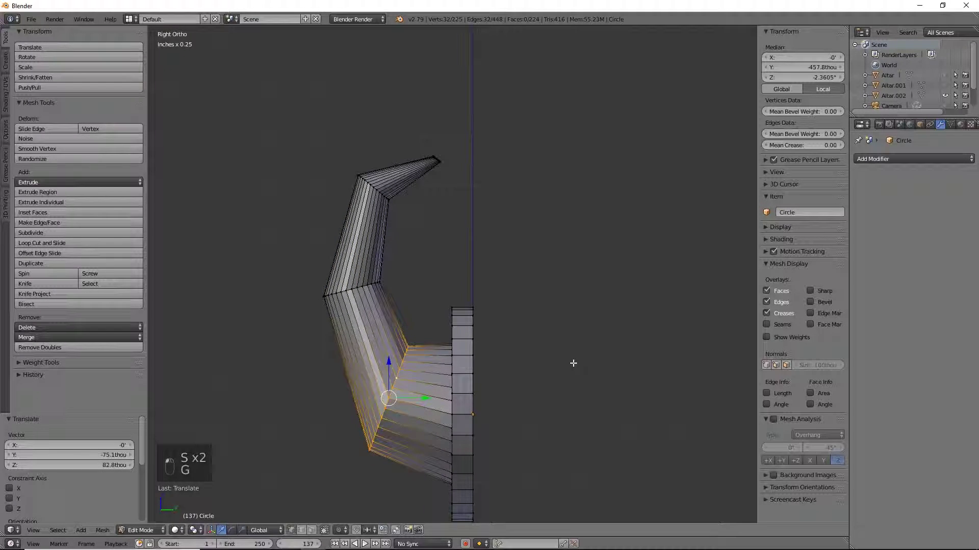
pyautogui.press('r')
pyautogui.click(576, 395)
# Add a Subdivision Surface modifier and crease the edge loop where the horn meets the disc to 1.0.
pyautogui.click(915, 160)
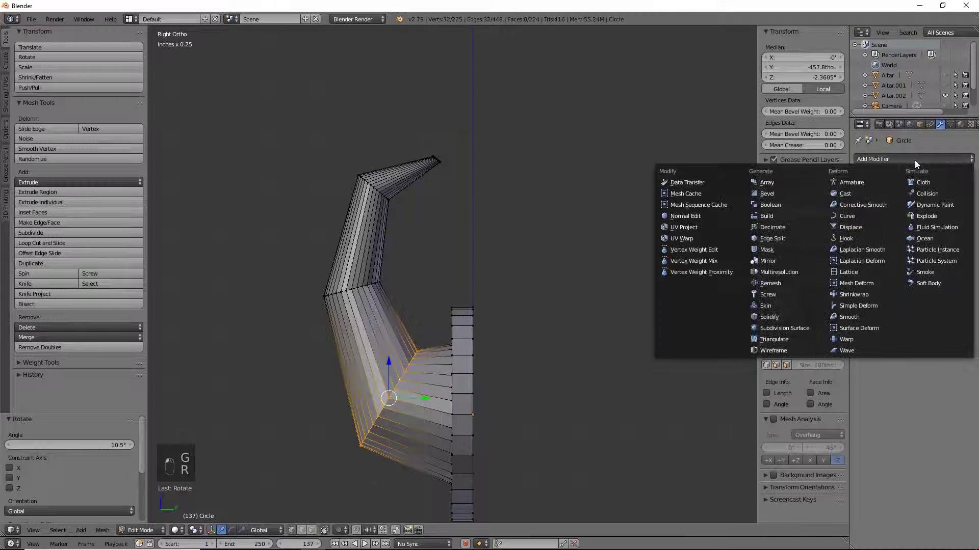
pyautogui.click(792, 329)
pyautogui.moveTo(720, 326); pyautogui.dragTo(543, 322, button='middle')
pyautogui.keyDown('alt'); pyautogui.rightClick(396, 292); pyautogui.keyUp('alt')
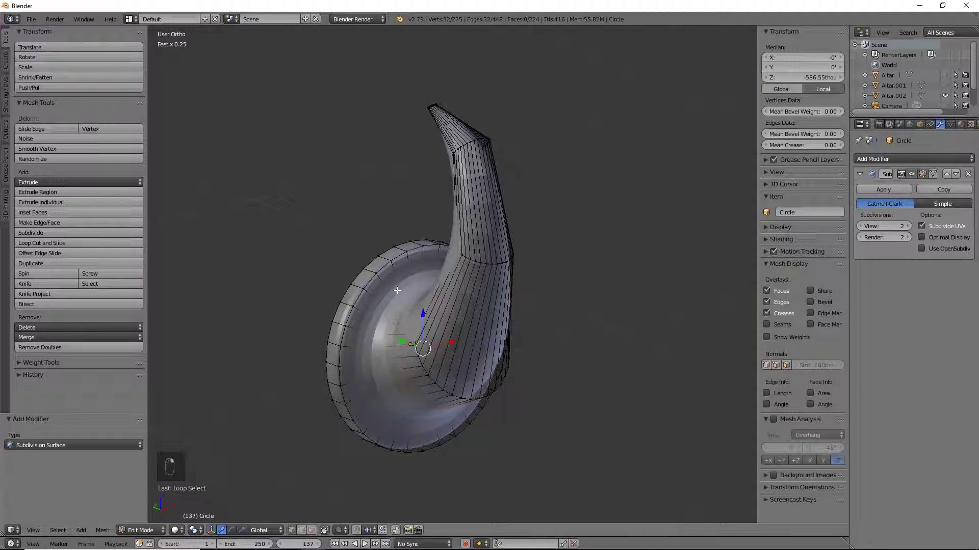
pyautogui.hotkey('shift', 'e')
pyautogui.click(358, 160)
pyautogui.moveTo(459, 304); pyautogui.dragTo(531, 306, button='middle')
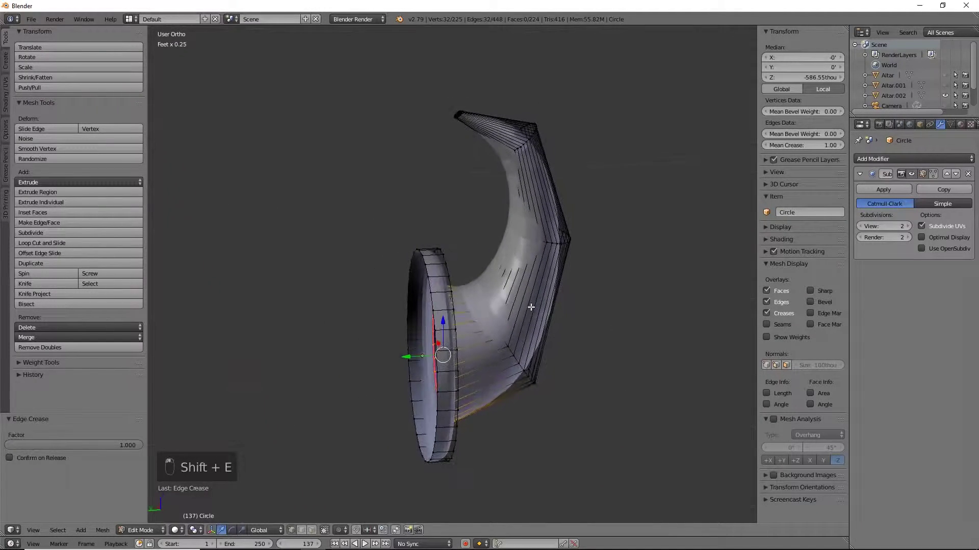
# Extrude the disc's rear edge loop, scale it to 0.9, and move it backward about 72.5 thou along Y.
pyautogui.keyDown('alt'); pyautogui.rightClick(430, 285); pyautogui.keyUp('alt')
pyautogui.press('KP_7')
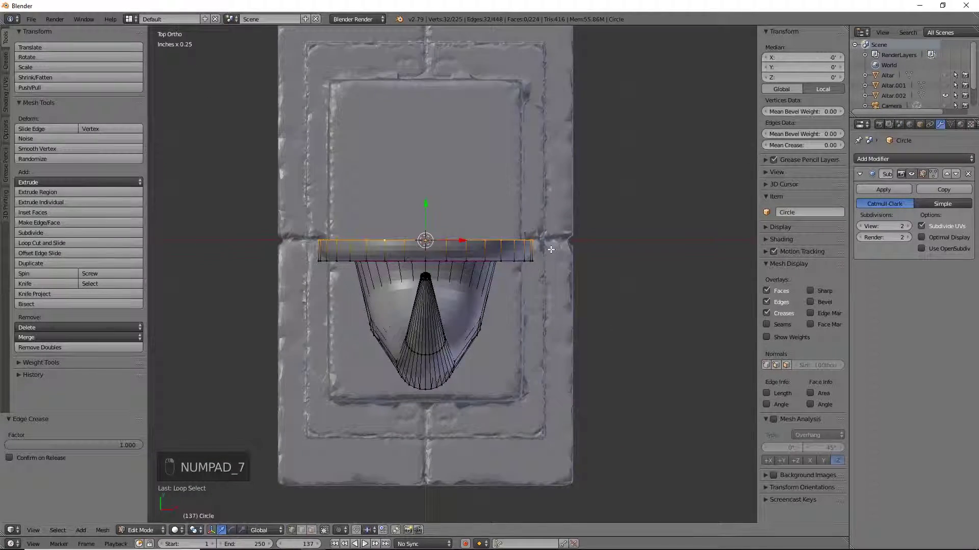
pyautogui.keyDown('shift'); pyautogui.moveTo(551, 249); pyautogui.dragTo(554, 332, button='middle'); pyautogui.keyUp('shift')
pyautogui.press('e')
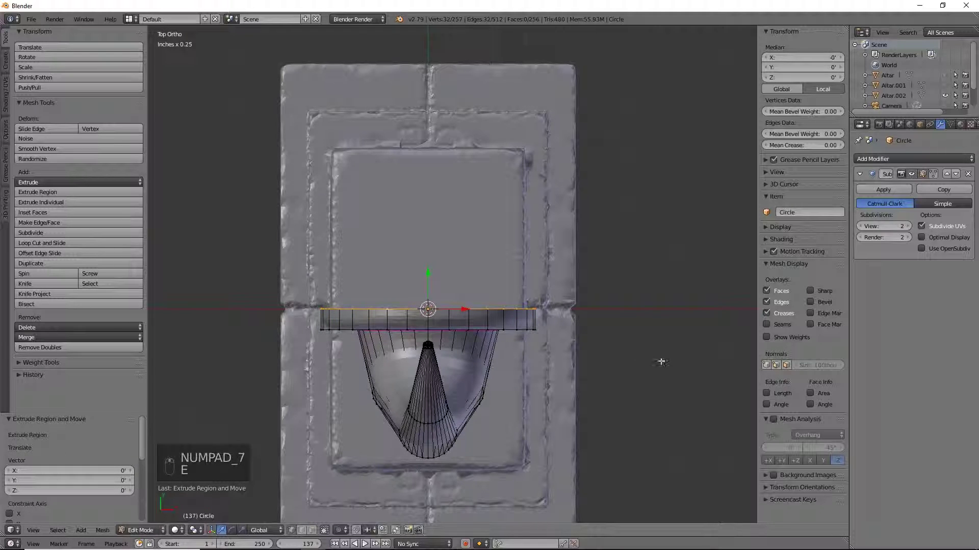
pyautogui.press('s')
pyautogui.click(554, 316)
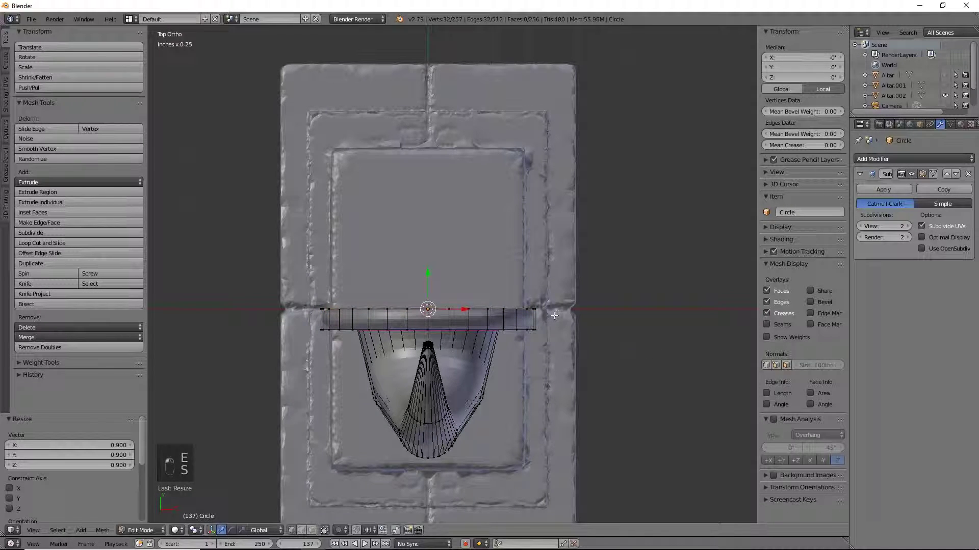
pyautogui.moveTo(427, 278); pyautogui.dragTo(431, 263)
# Extrude the rear loop again with a smaller size, move it slightly backward, and fill it with a face.
pyautogui.press('e')
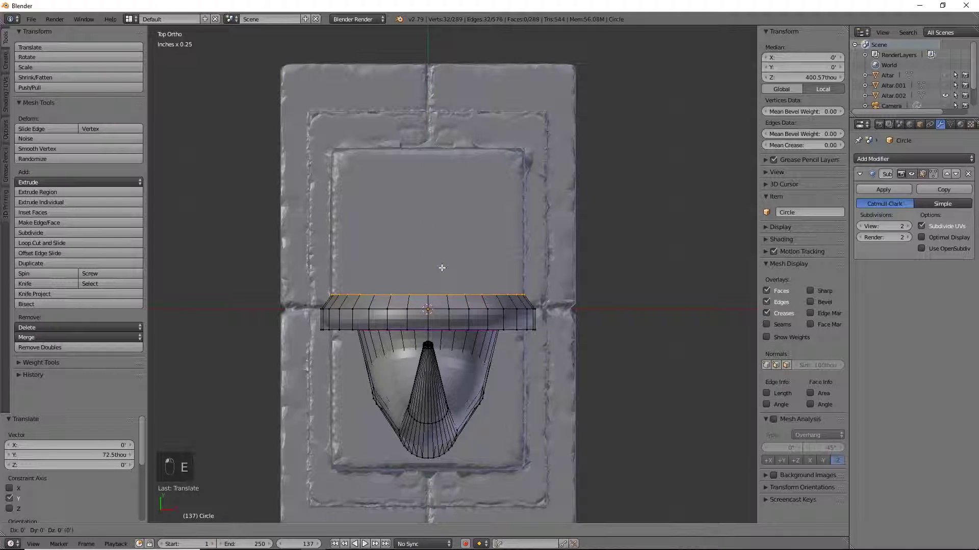
pyautogui.rightClick(442, 270)
pyautogui.press('s')
pyautogui.click(657, 330)
pyautogui.moveTo(428, 262); pyautogui.dragTo(430, 255)
pyautogui.press('f')
# Add a centred edge loop around the disc's rim and apply the Subdivision Surface modifier to the finished horn.
pyautogui.moveTo(430, 255); pyautogui.dragTo(503, 265, button='middle')
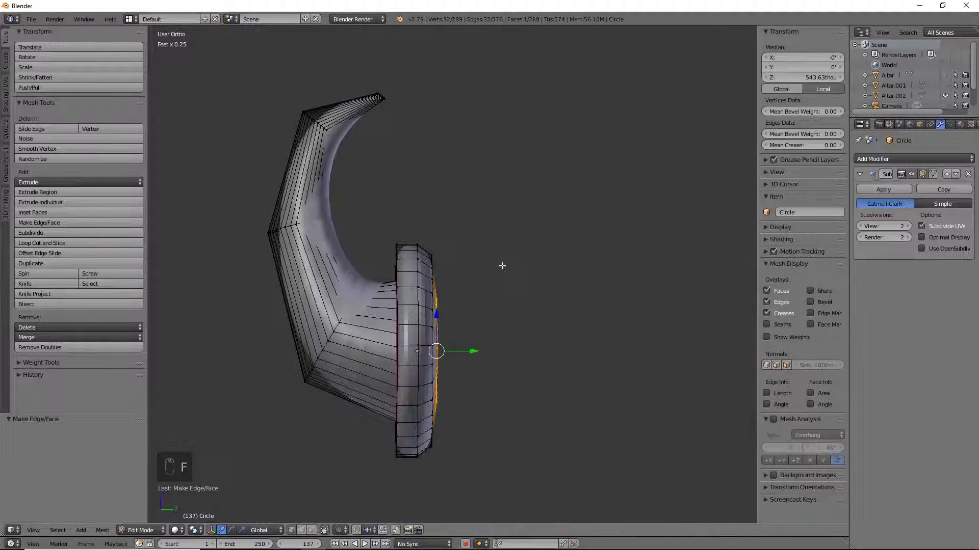
pyautogui.hotkey('ctrl', 'r')
pyautogui.click(409, 274)
pyautogui.rightClick(408, 274)
pyautogui.moveTo(491, 348); pyautogui.dragTo(738, 299, button='middle')
pyautogui.press('Tab')
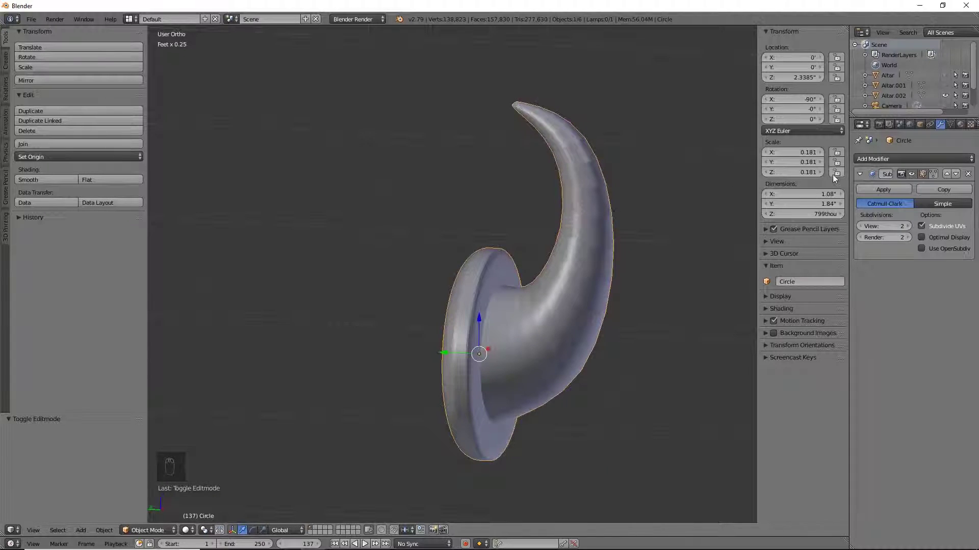
pyautogui.click(874, 186)
# Scale the horn object to about 0.149 and move it about 510 thou in X and -778 thou in Y to the altar's front corner.
pyautogui.scroll(-3, 521, 329)
pyautogui.keyDown('shift'); pyautogui.moveTo(564, 341); pyautogui.dragTo(553, 200, button='middle'); pyautogui.keyUp('shift')
pyautogui.press('KP_7')
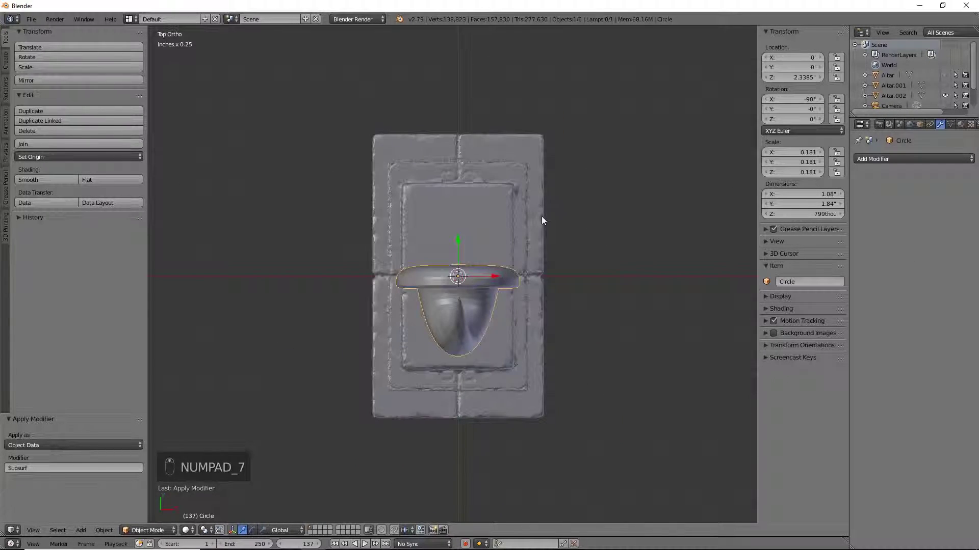
pyautogui.keyDown('shift'); pyautogui.scroll(-3, 543, 218); pyautogui.keyUp('shift')
pyautogui.press('s')
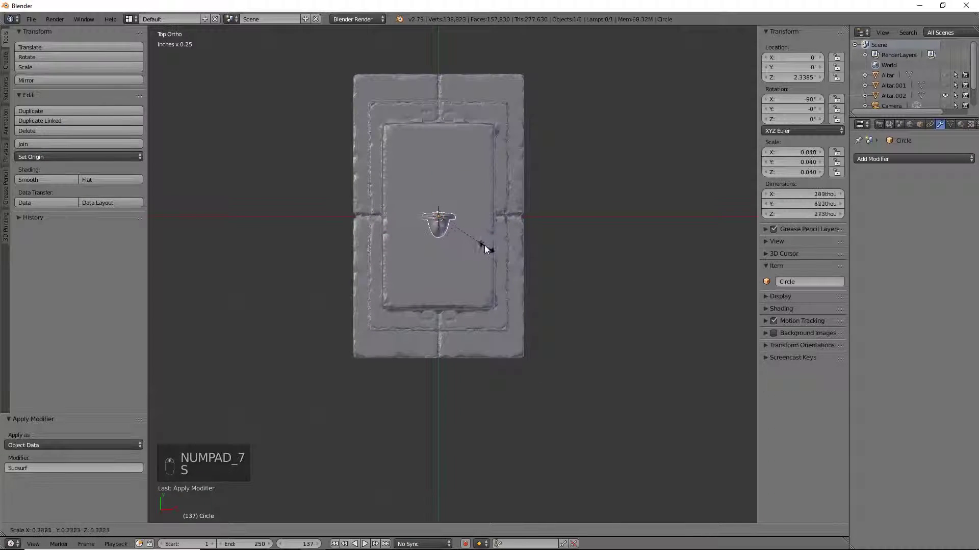
pyautogui.click(461, 232)
pyautogui.press('g')
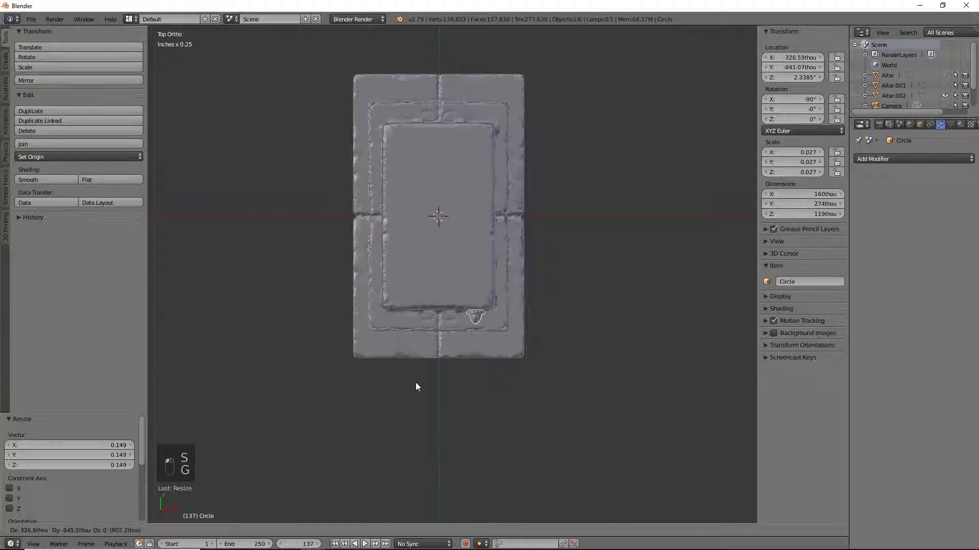
pyautogui.click(435, 376)
# Rotate the horn about 47.4° around the vertical axis so it points diagonally outward, and move its disc against the altar's corner.
pyautogui.moveTo(628, 340); pyautogui.dragTo(628, 341, button='middle')
pyautogui.press('KP_7')
pyautogui.scroll(5, 616, 384)
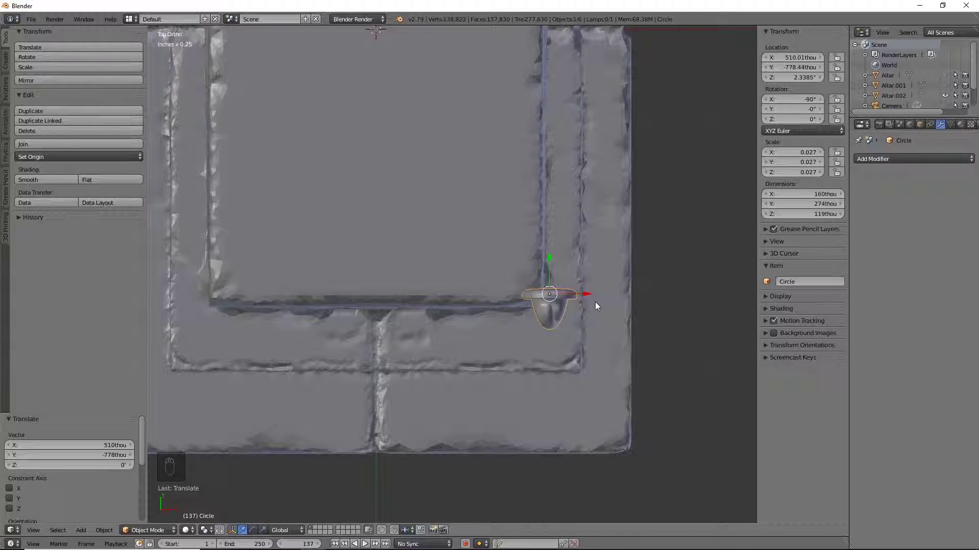
pyautogui.press('r')
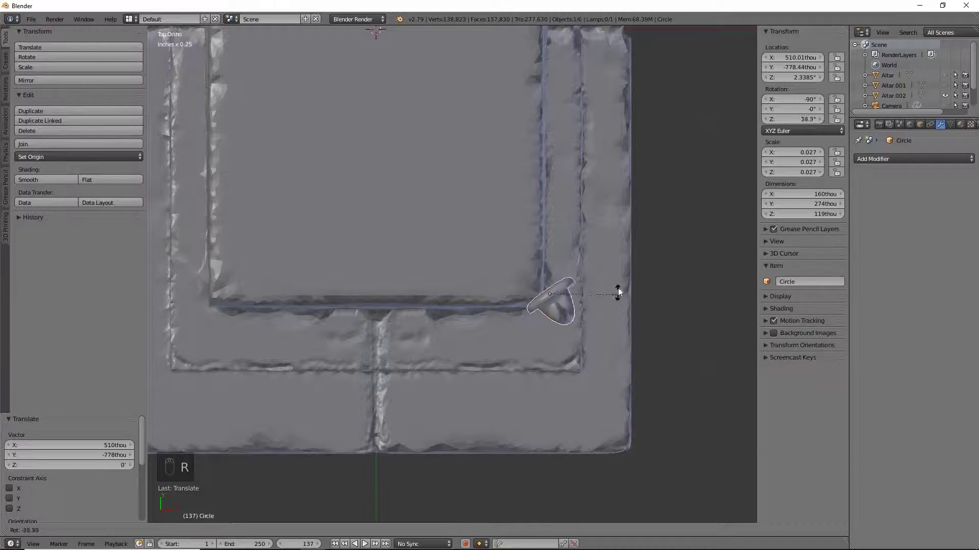
pyautogui.click(616, 279)
pyautogui.press('g')
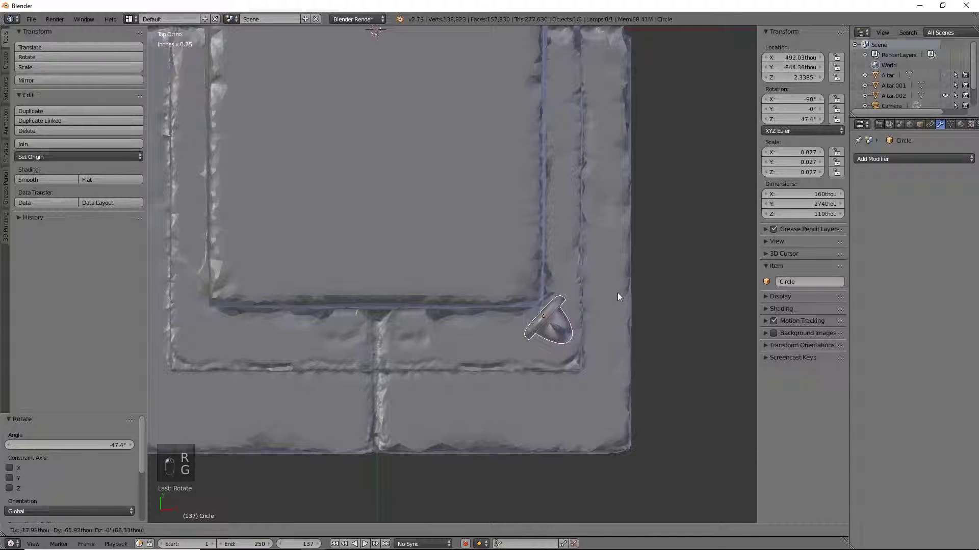
pyautogui.click(608, 280)
# Lower the horn about 1.5 inches to the upper edge of the altar block.
pyautogui.press('KP_1')
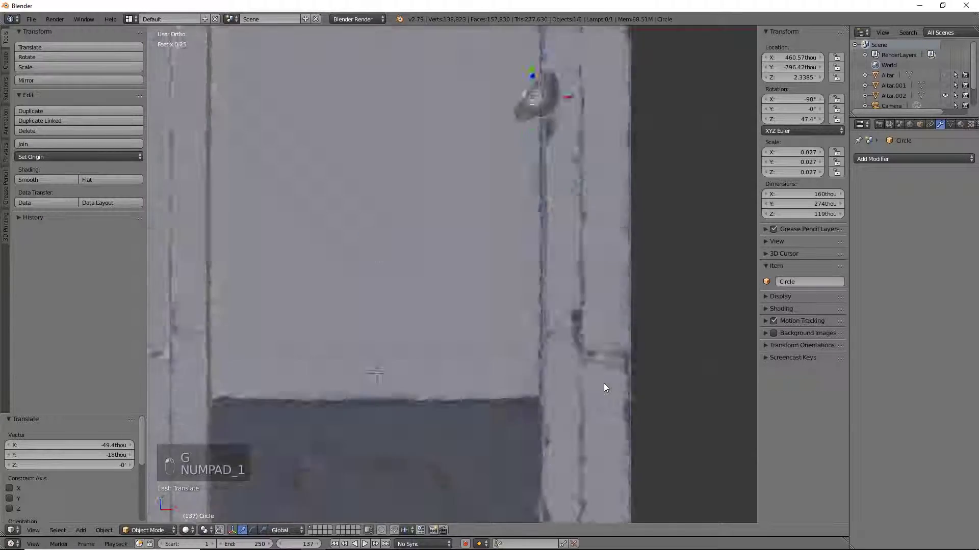
pyautogui.moveTo(492, 89); pyautogui.dragTo(514, 332)
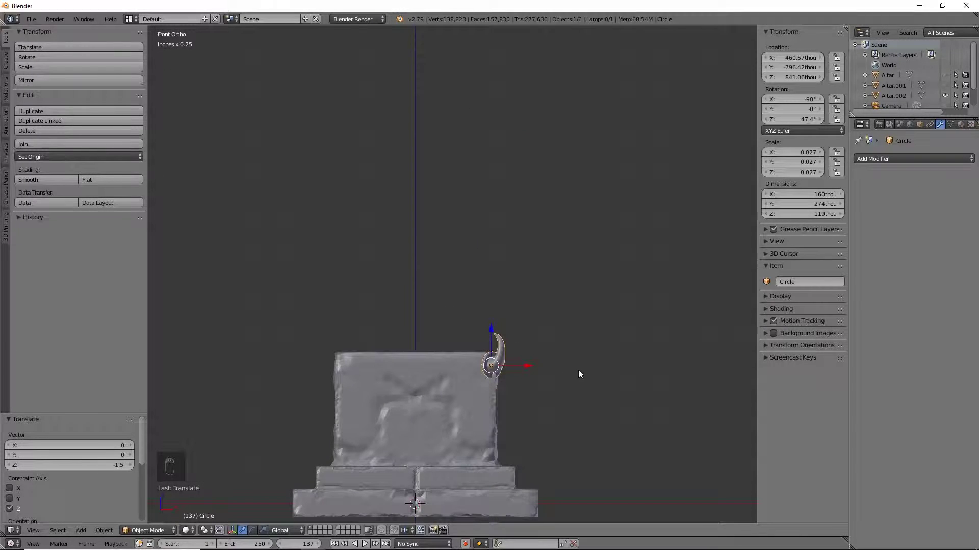
pyautogui.press('KP_3')
pyautogui.scroll(4, 578, 377)
pyautogui.keyDown('shift'); pyautogui.moveTo(578, 377); pyautogui.dragTo(563, 133, button='middle'); pyautogui.keyUp('shift')
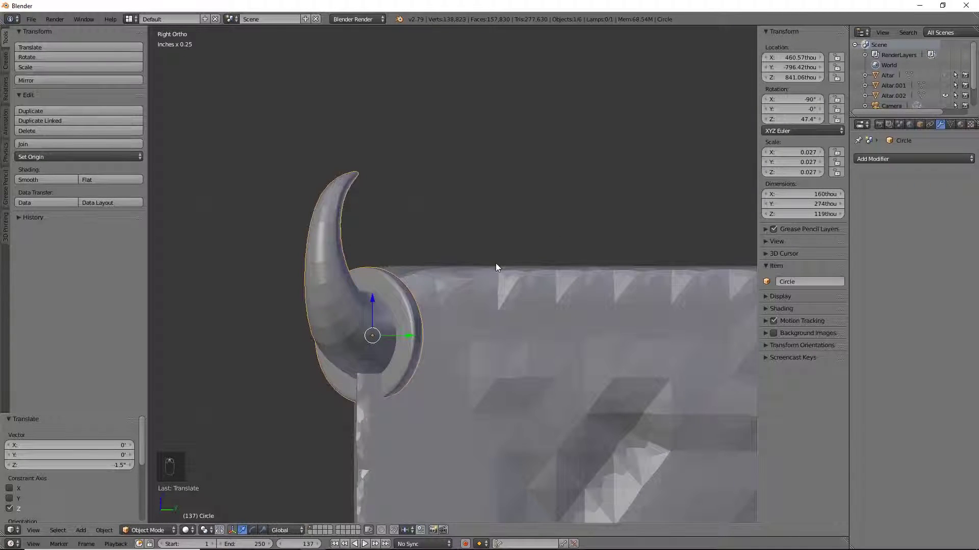
# Scale the horn to about 0.77, tilt it about 4.45°, and nudge its disc against the altar's corner.
pyautogui.press('KP_7')
pyautogui.keyDown('shift'); pyautogui.moveTo(620, 344); pyautogui.dragTo(328, 312, button='middle'); pyautogui.keyUp('shift')
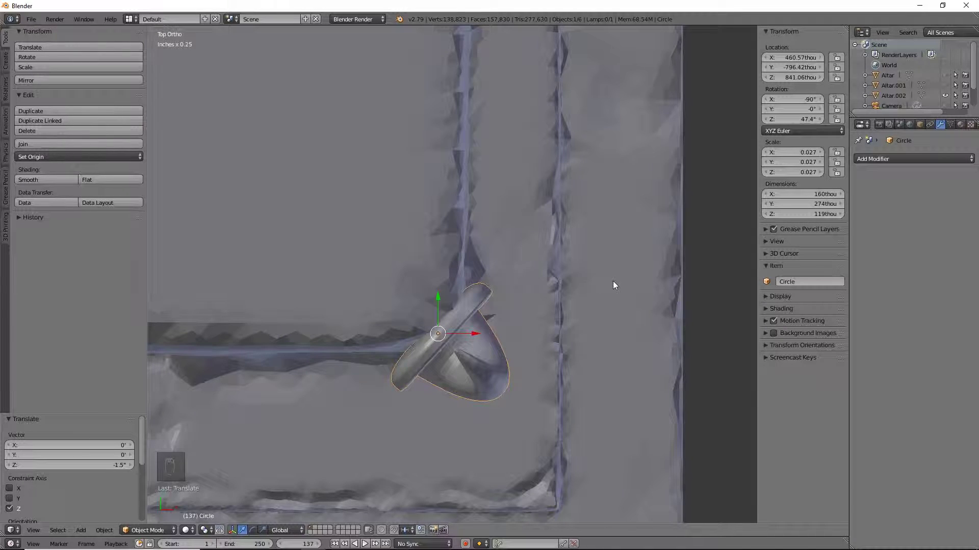
pyautogui.press('s')
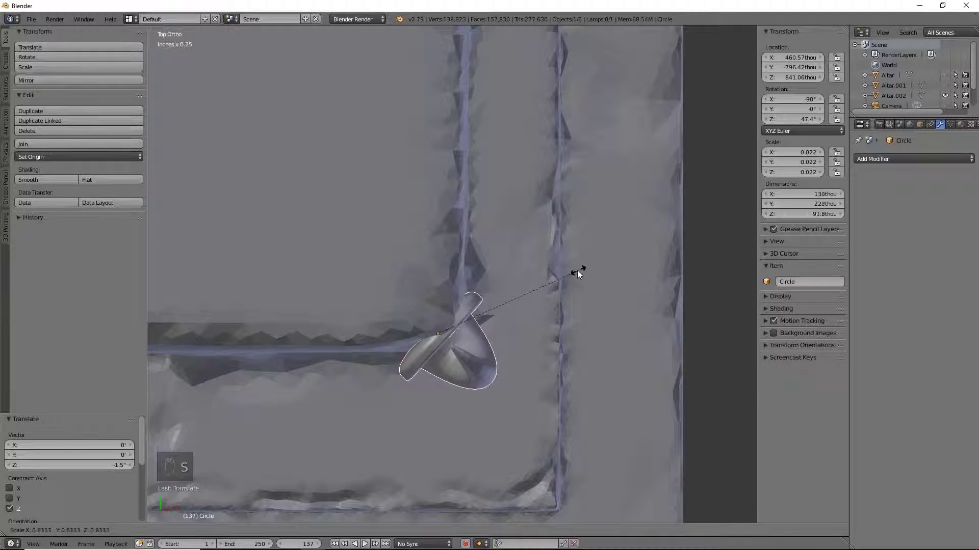
pyautogui.click(568, 270)
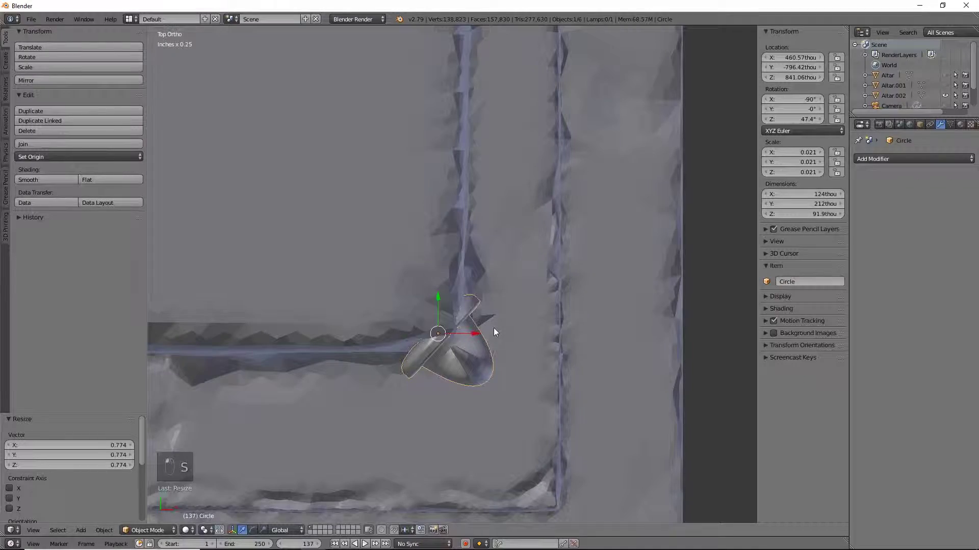
pyautogui.press('g')
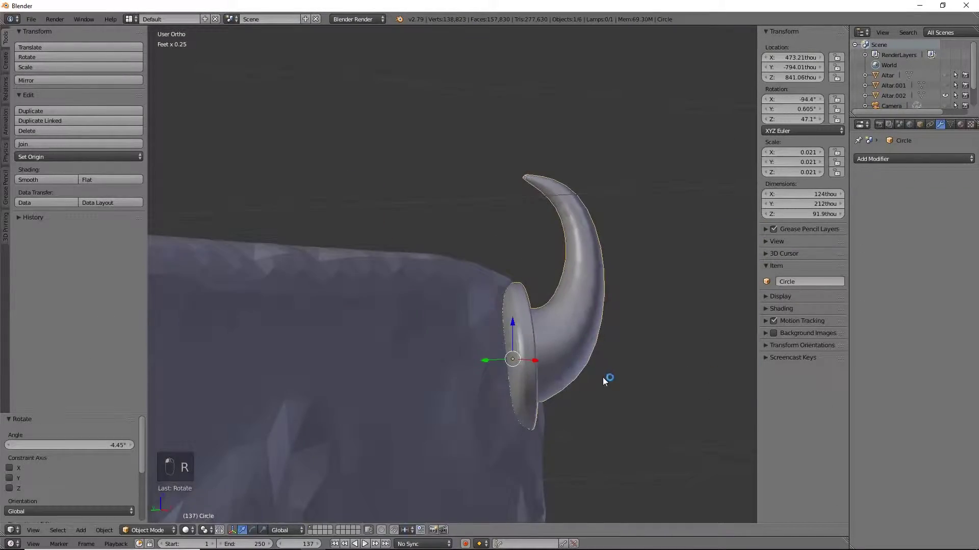
pyautogui.press('g')
pyautogui.click(596, 377)
# Using proportional editing, move the vertices on the disc's back about -8.8 thou in X and 9.4 thou in Y into the altar.
pyautogui.moveTo(596, 378); pyautogui.dragTo(392, 325, button='middle')
pyautogui.press('Tab')
pyautogui.scroll(4, 393, 325)
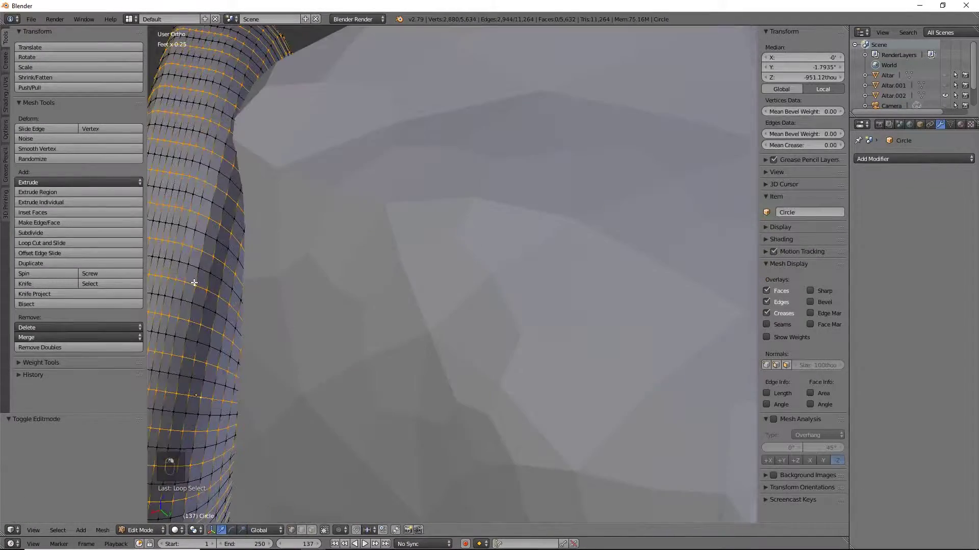
pyautogui.press('a')
pyautogui.press('z')
pyautogui.moveTo(561, 398); pyautogui.dragTo(594, 410, button='middle')
pyautogui.moveTo(571, 30); pyautogui.dragTo(426, 471)
pyautogui.click(329, 531)
pyautogui.click(352, 493)
pyautogui.press('z')
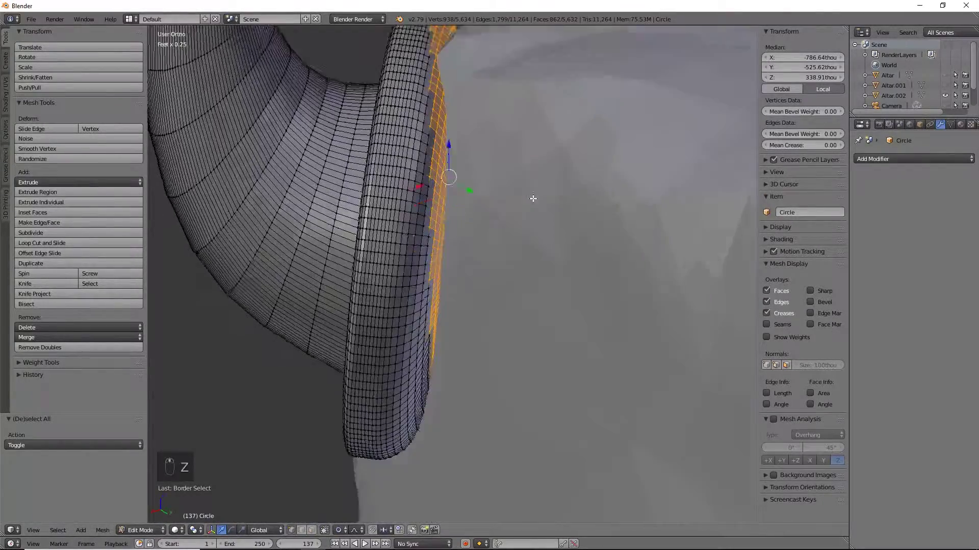
pyautogui.press('KP_7')
pyautogui.press('g')
pyautogui.scroll(8, 617, 216)
pyautogui.click(617, 217)
pyautogui.moveTo(617, 216); pyautogui.dragTo(451, 300, button='middle')
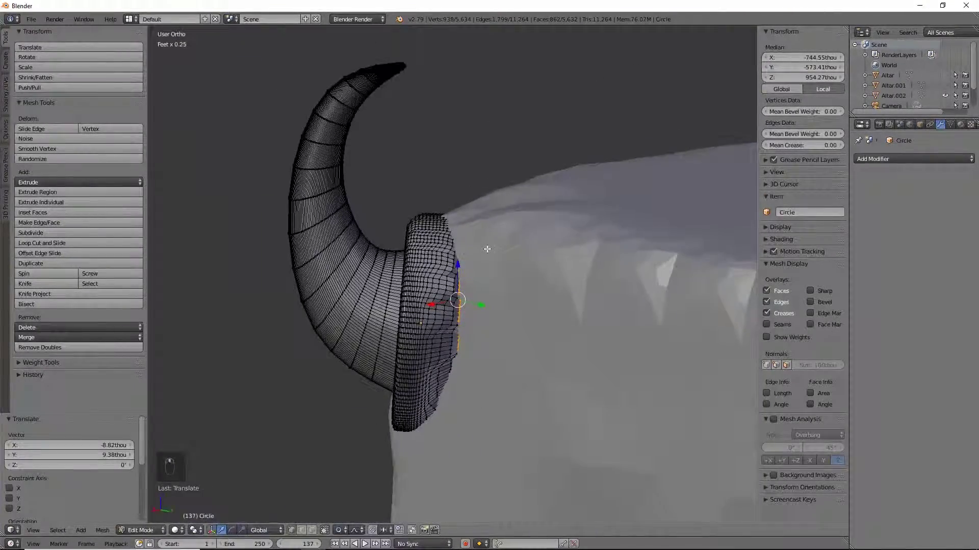
pyautogui.press('Tab')
# Tilt the whole horn object about 2.4° further against the altar's corner.
pyautogui.moveTo(442, 263); pyautogui.dragTo(449, 298, button='middle')
pyautogui.moveTo(524, 372); pyautogui.dragTo(681, 434, button='middle')
pyautogui.press('r')
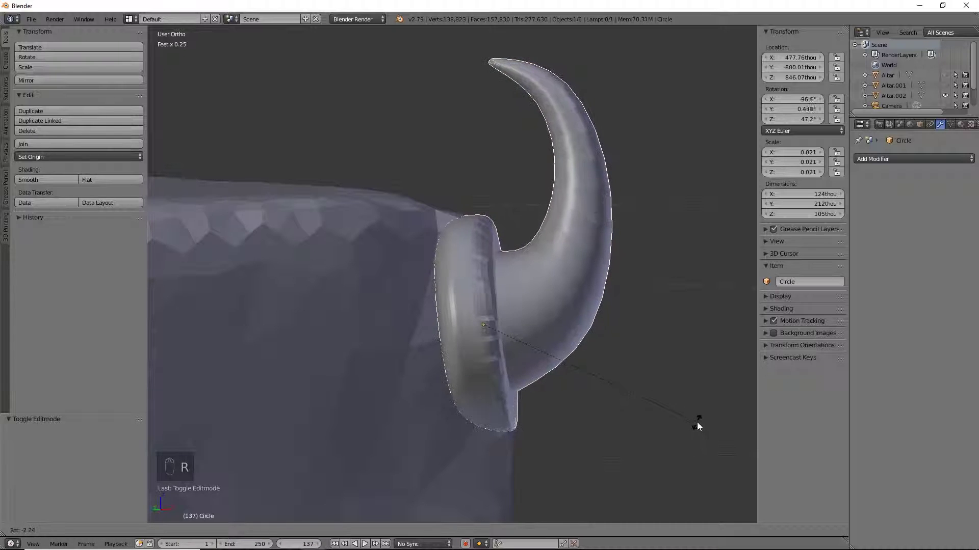
pyautogui.click(696, 422)
pyautogui.scroll(-3, 668, 398)
pyautogui.scroll(-3, 663, 397)
pyautogui.moveTo(659, 393); pyautogui.dragTo(605, 384, button='middle')
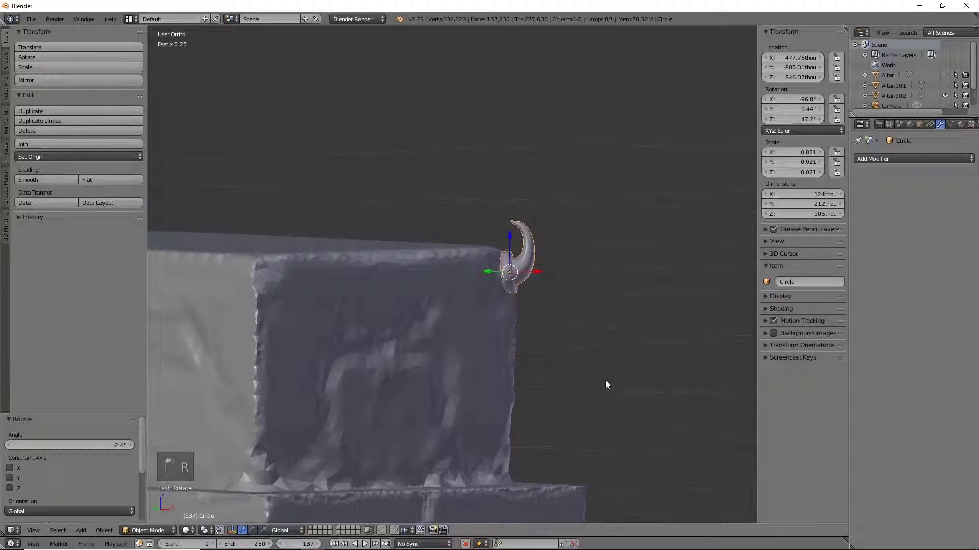
# Set the horn's origin to the 3D cursor at the altar's centre.
pyautogui.press('KP_7')
pyautogui.keyDown('shift'); pyautogui.moveTo(513, 305); pyautogui.dragTo(576, 378, button='middle'); pyautogui.keyUp('shift')
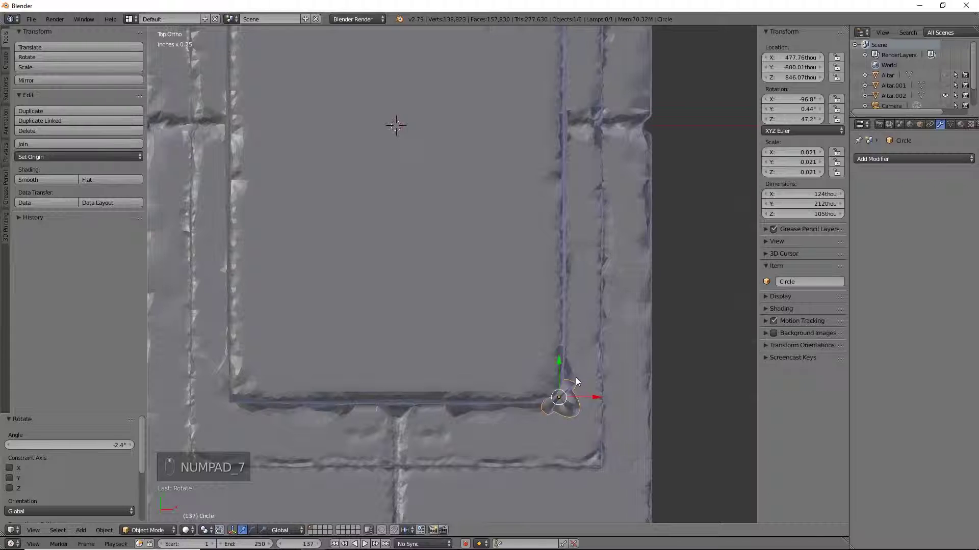
pyautogui.scroll(-1, 574, 371)
pyautogui.keyDown('shift'); pyautogui.moveTo(519, 284); pyautogui.dragTo(535, 350, button='middle'); pyautogui.keyUp('shift')
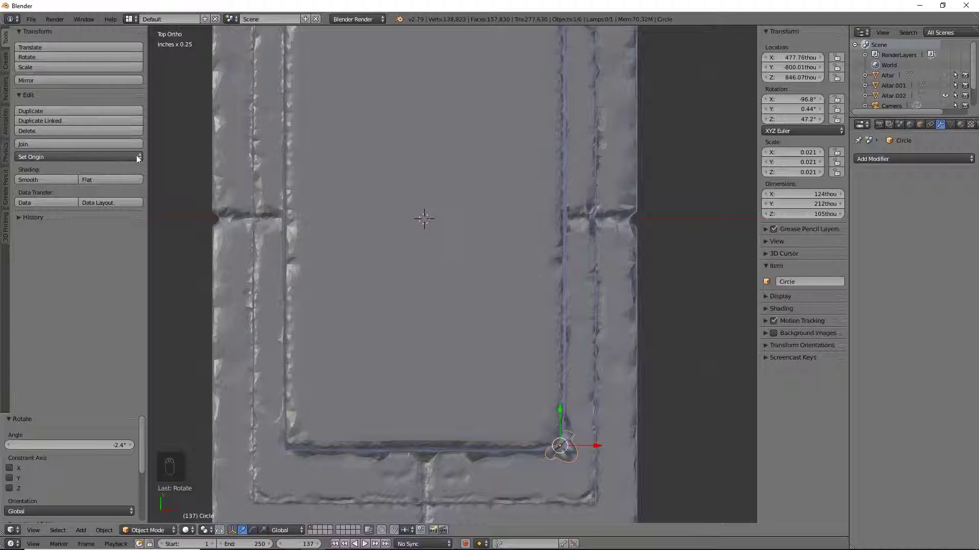
pyautogui.moveTo(148, 165); pyautogui.dragTo(111, 162)
pyautogui.click(77, 157)
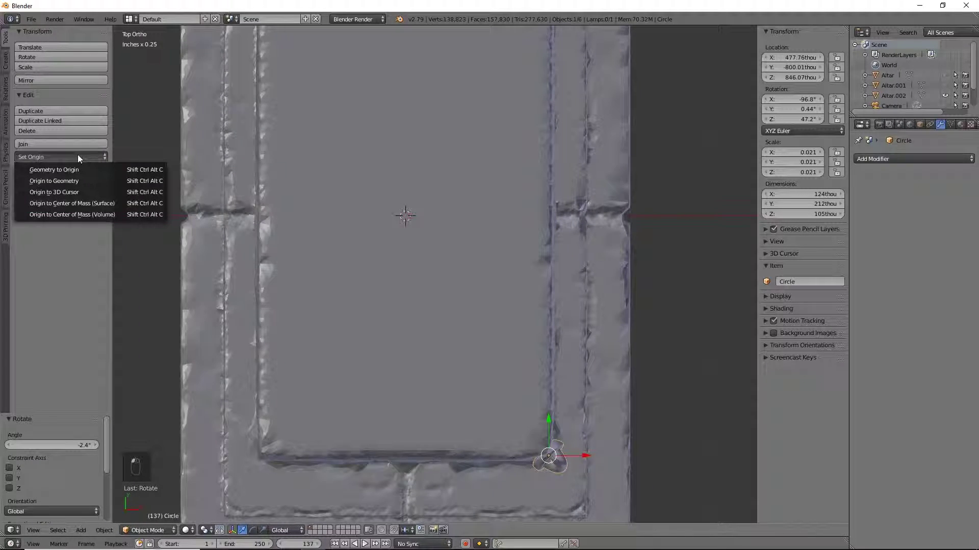
pyautogui.click(75, 193)
# Duplicate the horn in place and rotate the copy about 60.6° around the altar's centre to the other front corner.
pyautogui.hotkey('shift', 'd')
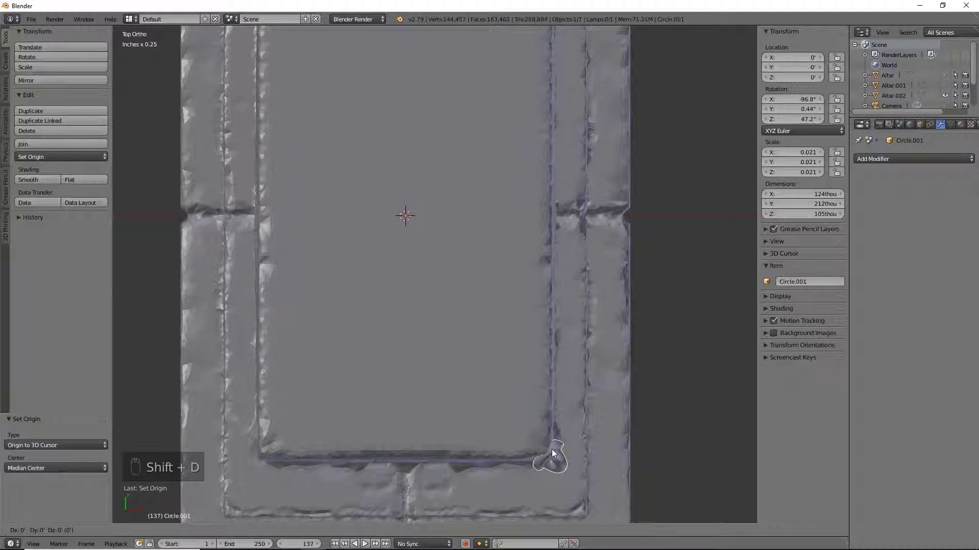
pyautogui.rightClick(553, 454)
pyautogui.press('r')
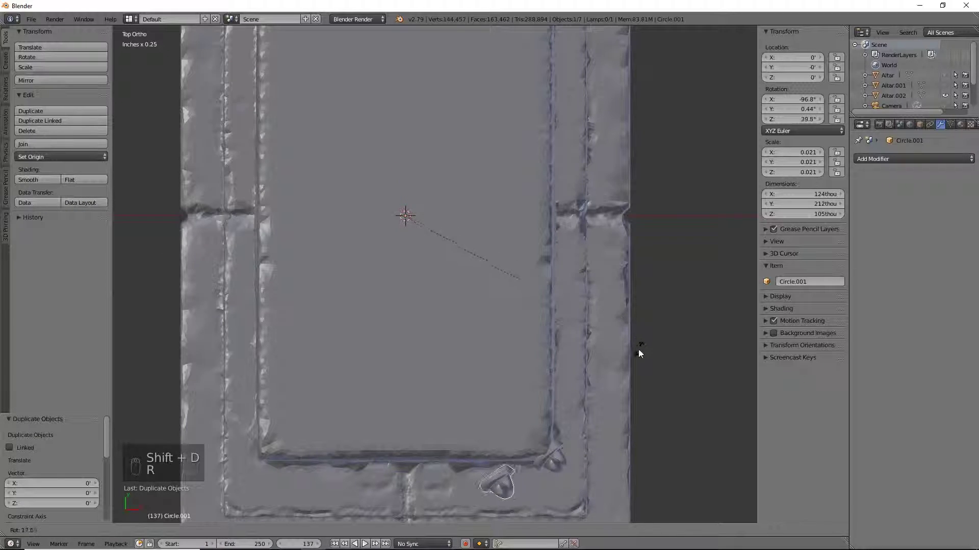
pyautogui.click(461, 482)
pyautogui.scroll(-5, 504, 277)
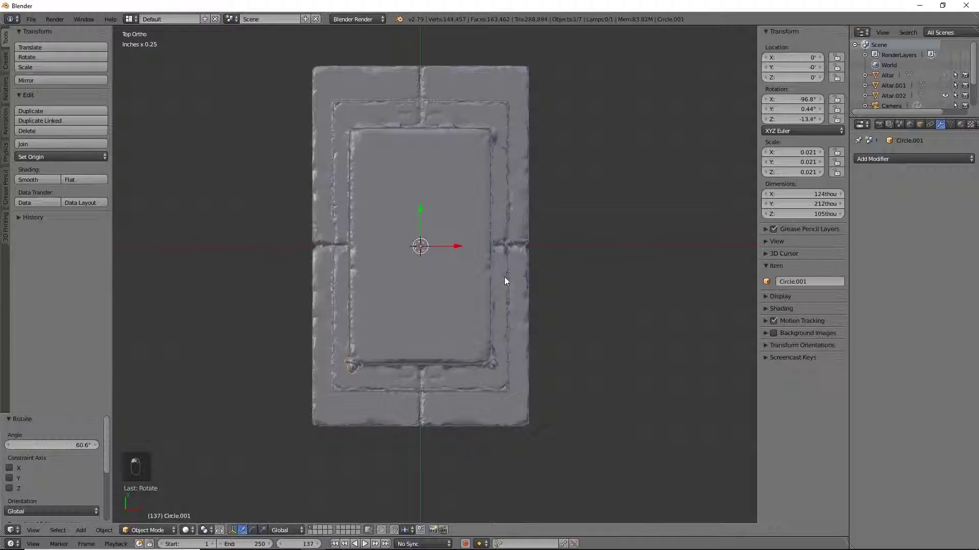
# Duplicate the horn in place and rotate the copy about 119° around the altar's centre to the negative X, positive Y corner.
pyautogui.keyDown('shift'); pyautogui.moveTo(504, 276); pyautogui.dragTo(509, 359, button='middle'); pyautogui.keyUp('shift')
pyautogui.hotkey('shift', 'd')
pyautogui.rightClick(562, 346)
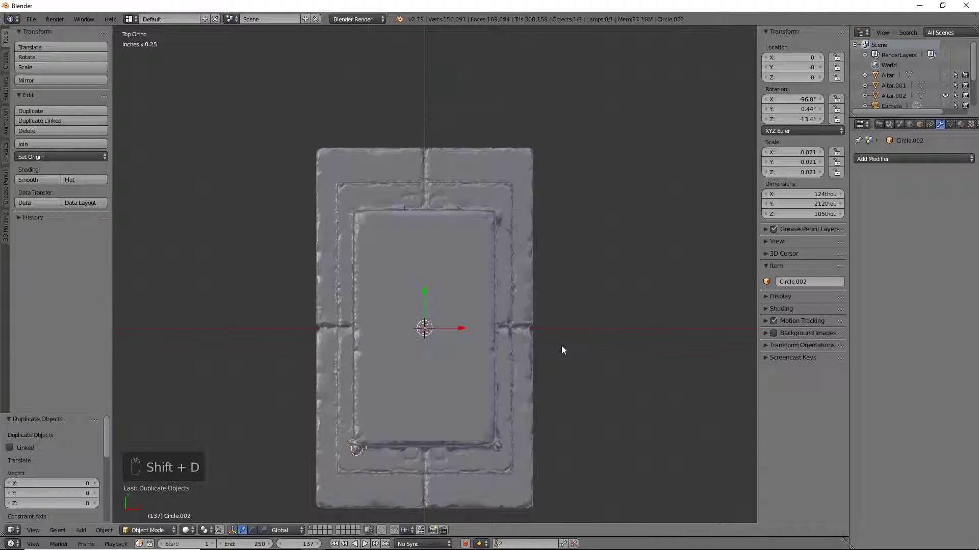
pyautogui.press('r')
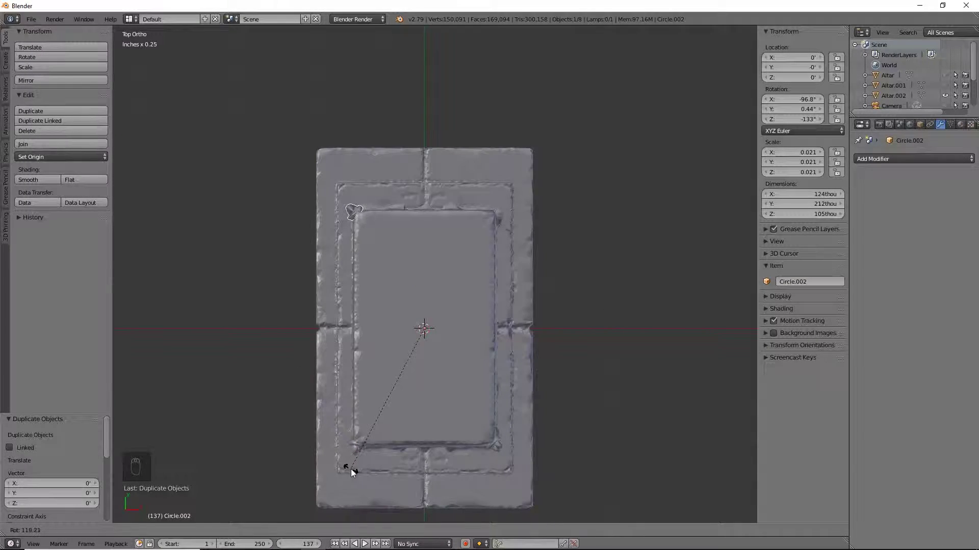
pyautogui.click(351, 469)
# Duplicate that horn in place and rotate the copy about 62° around the altar's centre to the positive X, positive Y corner.
pyautogui.hotkey('shift', 'd')
pyautogui.rightClick(556, 380)
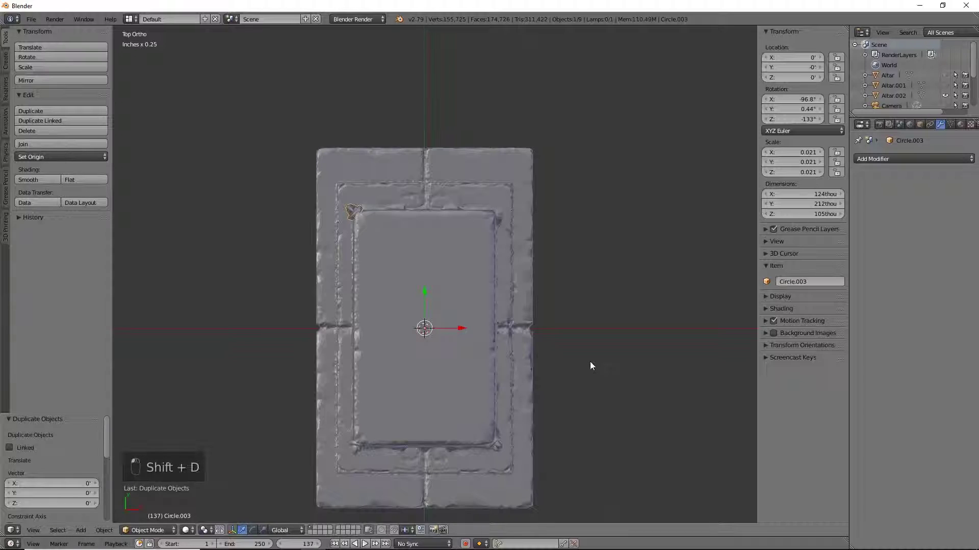
pyautogui.press('r')
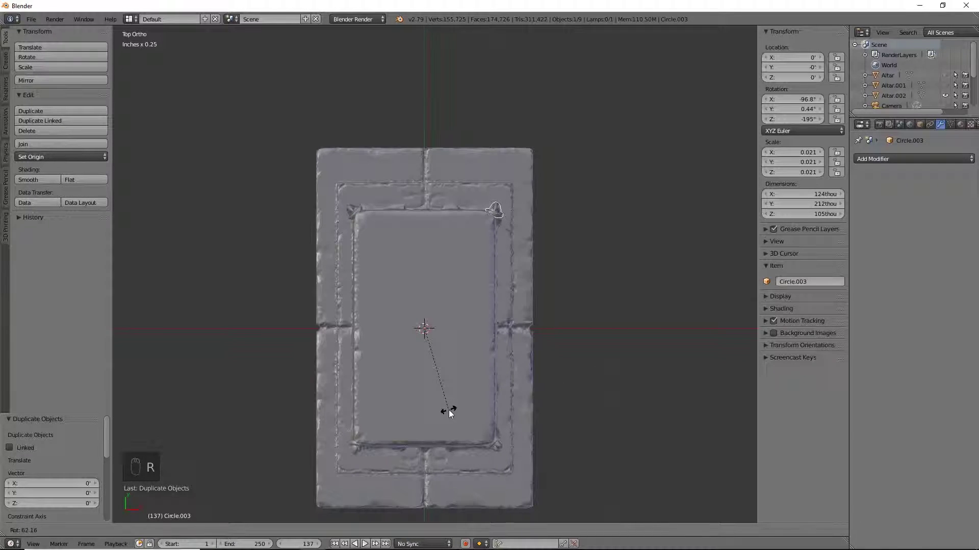
pyautogui.click(450, 413)
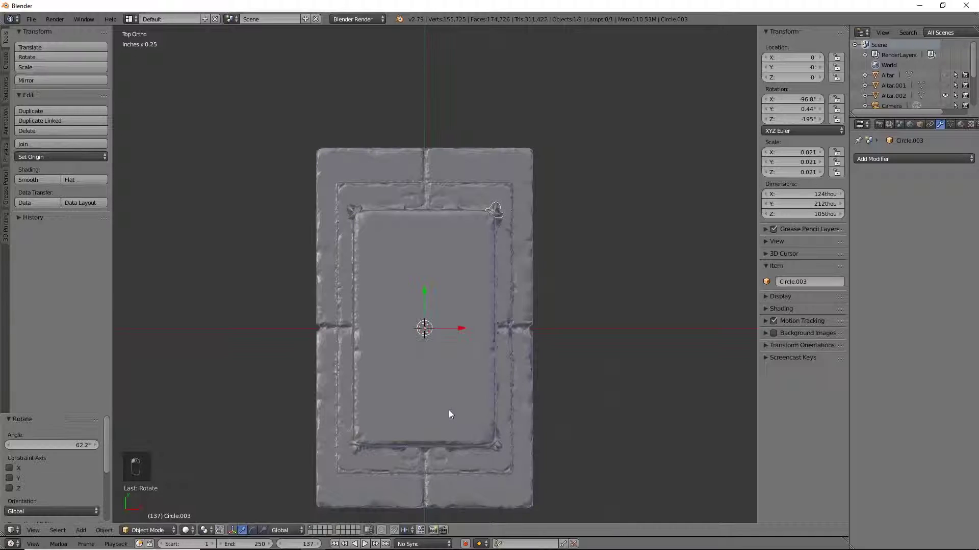
pyautogui.press('r')
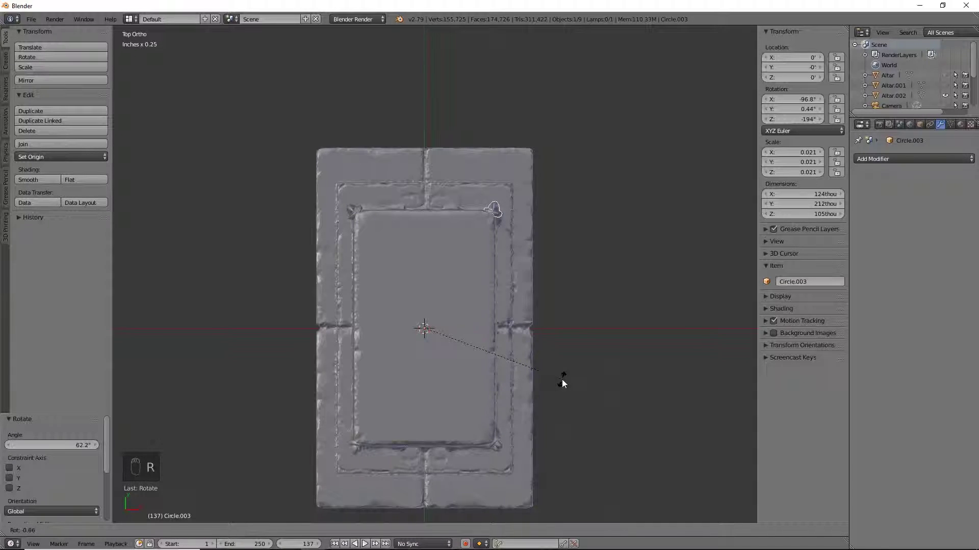
pyautogui.click(565, 381)
# Rotate the whole mesh of the horn at the positive X, positive Y corner to fit it against the altar.
pyautogui.scroll(8, 583, 313)
pyautogui.press('Tab')
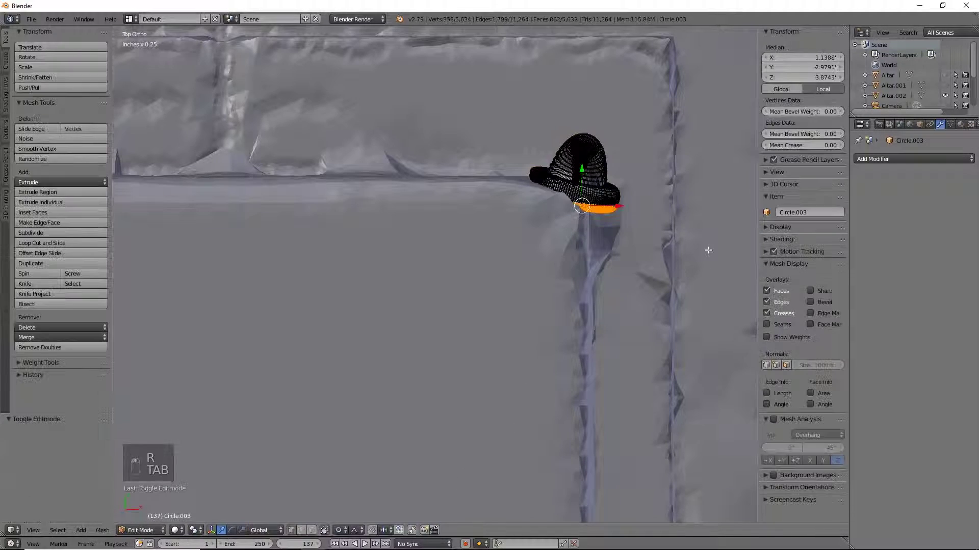
pyautogui.press('a')
pyautogui.press('a')
pyautogui.press('a')
pyautogui.press('r')
pyautogui.click(699, 291)
# Rotate the whole mesh of the horn at the negative X, negative Y corner about 15° in Edit Mode.
pyautogui.scroll(3, 538, 277)
pyautogui.keyDown('shift'); pyautogui.moveTo(538, 277); pyautogui.dragTo(373, 344, button='middle'); pyautogui.keyUp('shift')
pyautogui.press('Tab')
pyautogui.rightClick(372, 344)
pyautogui.press('Tab')
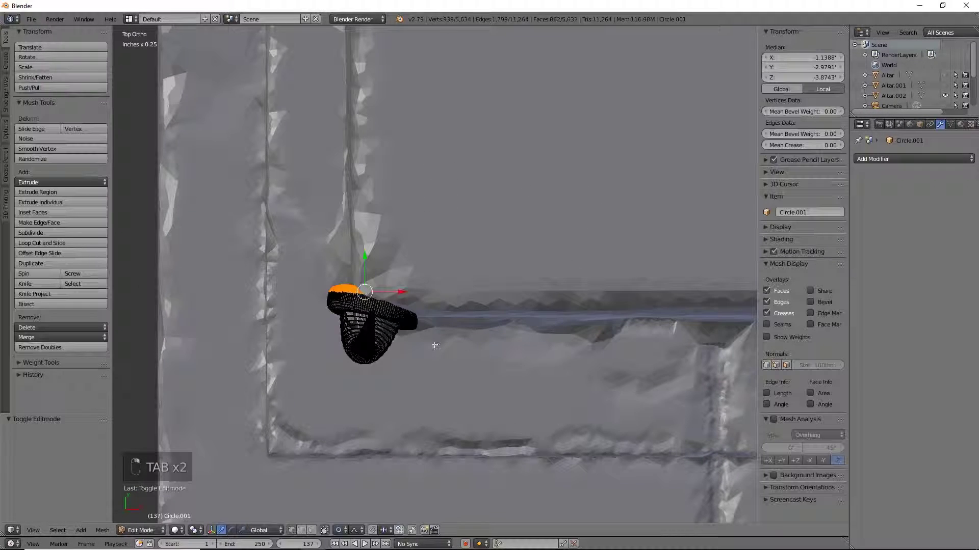
pyautogui.press('a')
pyautogui.press('a')
pyautogui.press('a')
pyautogui.press('a')
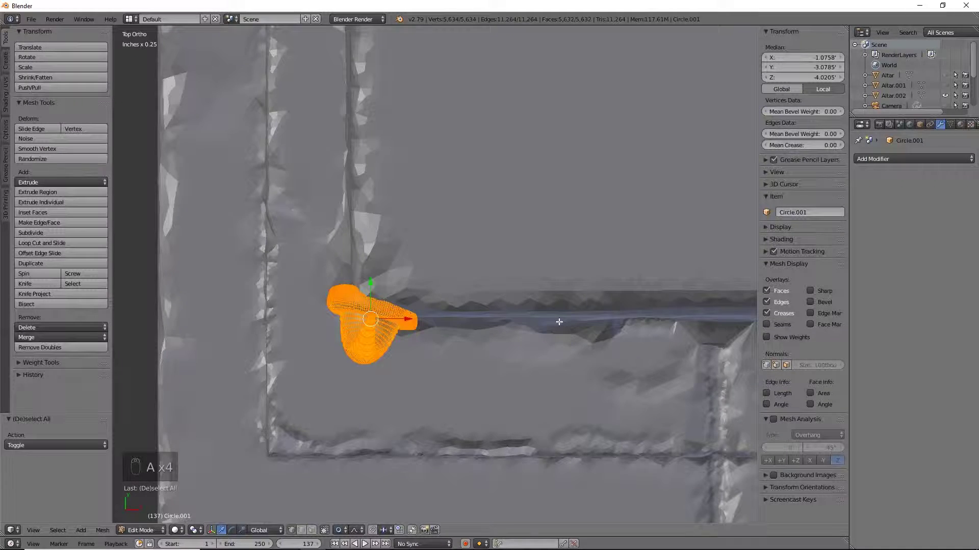
pyautogui.press('r')
pyautogui.click(530, 388)
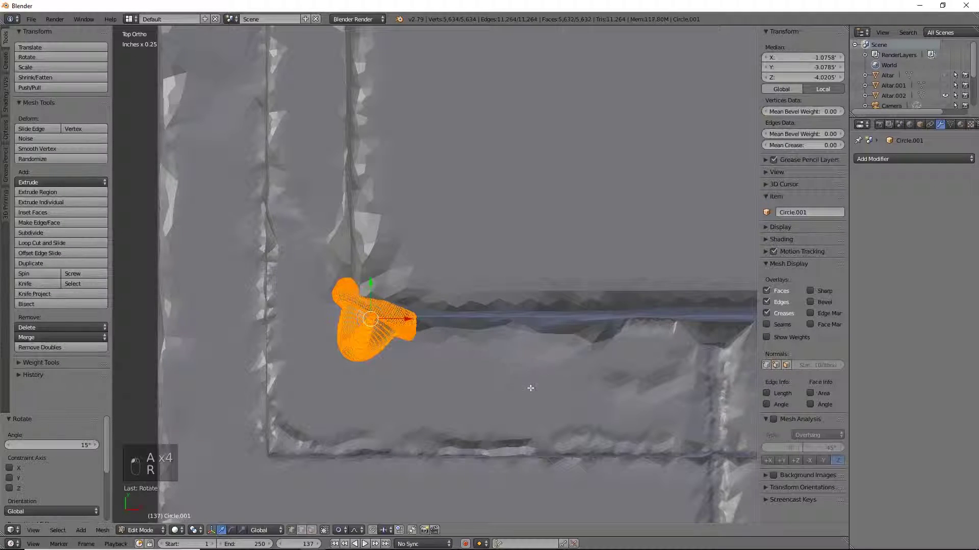
# Move this horn's mesh about -11.6 thou in X and 2.73 thou in Y, and return to Object Mode.
pyautogui.press('g')
pyautogui.click(506, 395)
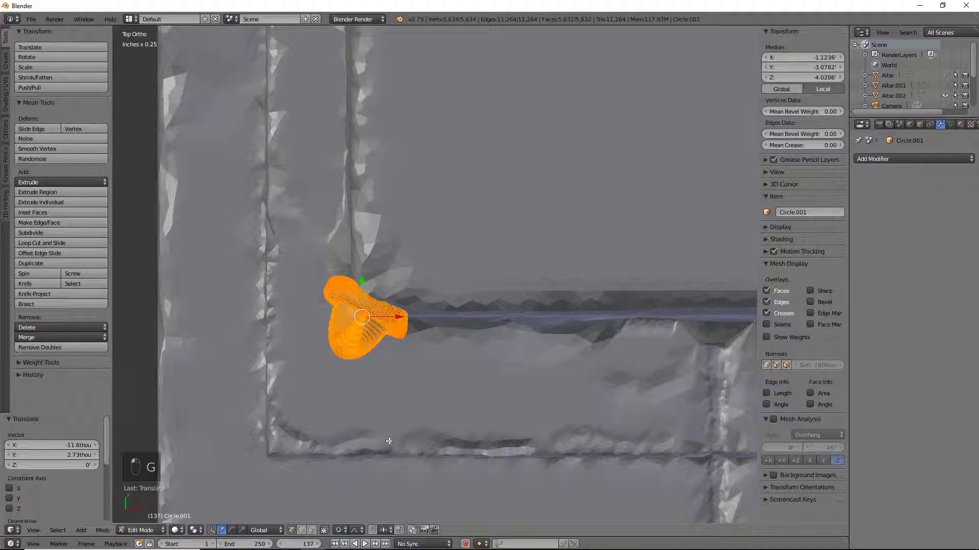
pyautogui.press('Tab')
# Add a plane with a 3-inch radius at the altar's centre.
pyautogui.scroll(-5, 493, 322)
pyautogui.keyDown('shift'); pyautogui.moveTo(536, 214); pyautogui.dragTo(451, 294, button='middle'); pyautogui.keyUp('shift')
pyautogui.rightClick(508, 351)
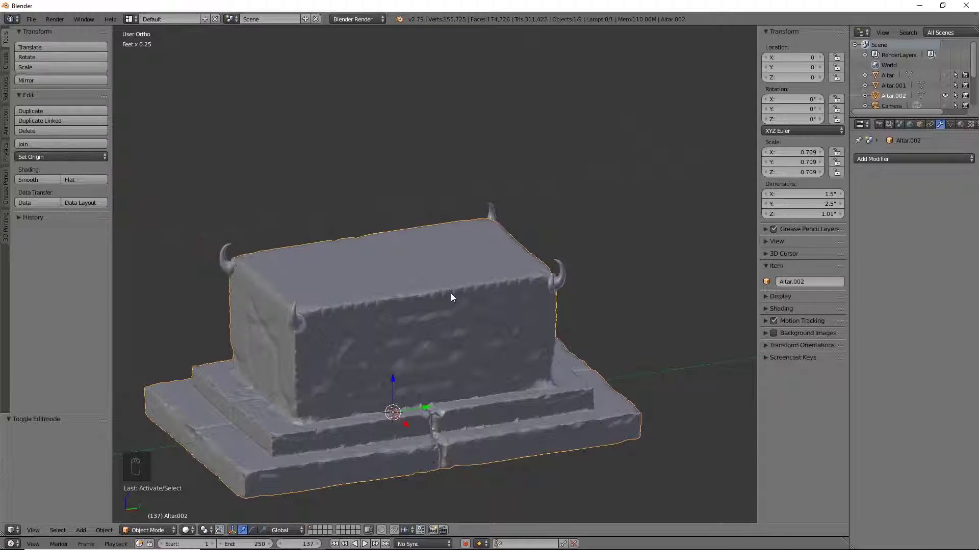
pyautogui.scroll(-5, 452, 298)
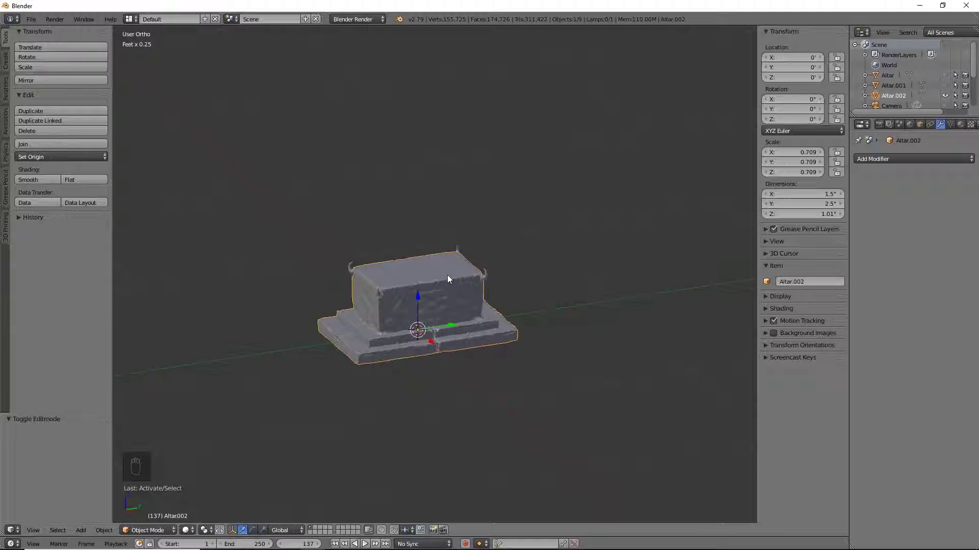
pyautogui.hotkey('shift', 'a')
pyautogui.moveTo(449, 277)
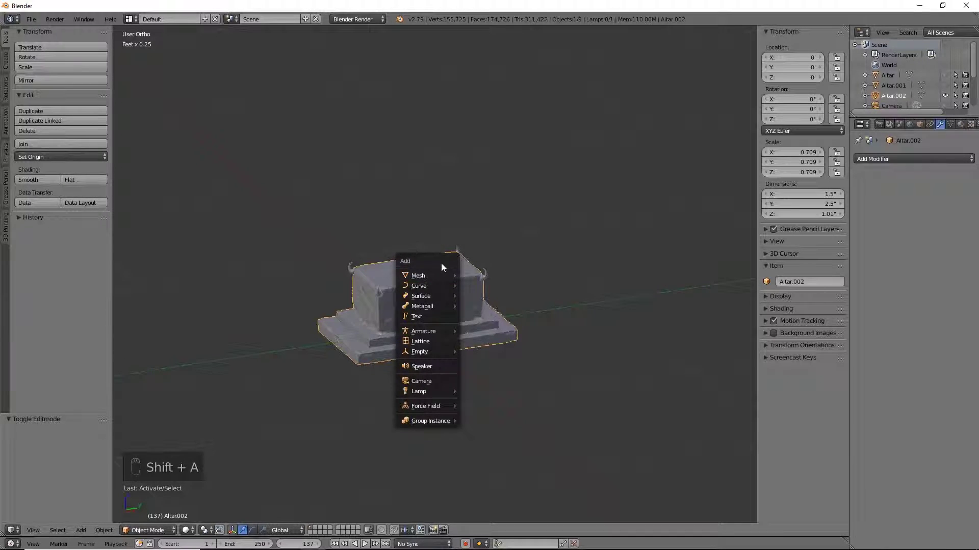
pyautogui.click(493, 275)
pyautogui.scroll(-6, 539, 298)
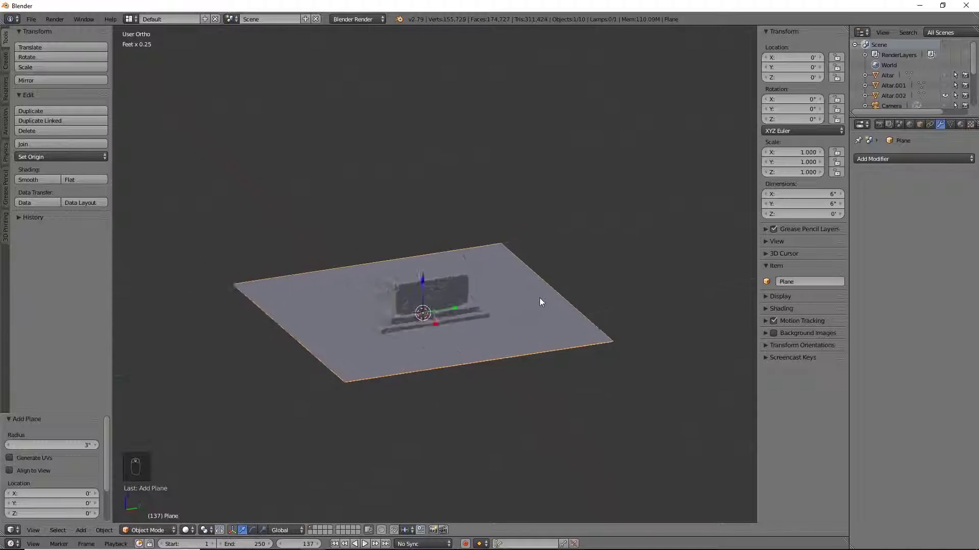
# Move the plane about 7.25 inches along Y, clear of the altar.
pyautogui.press('KP_7')
pyautogui.press('g')
pyautogui.press('y')
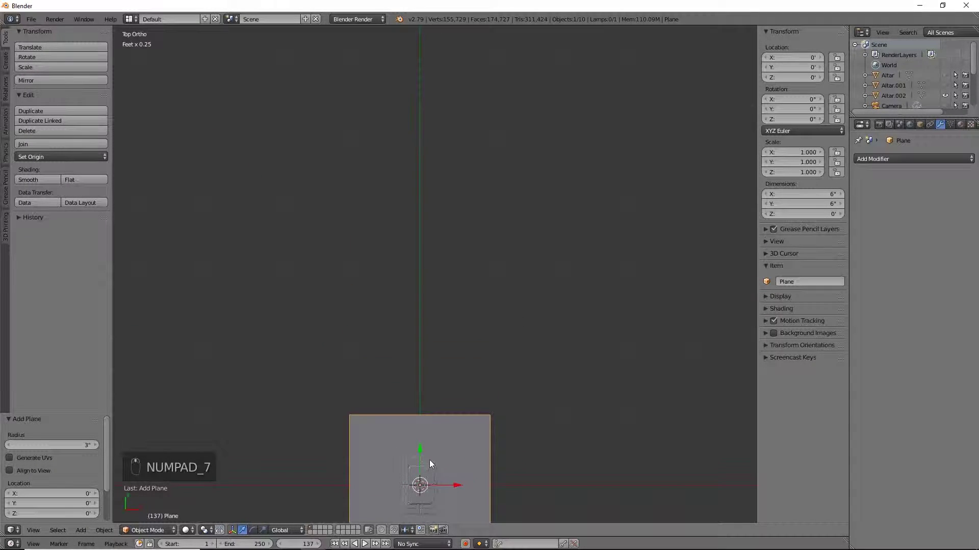
pyautogui.click(430, 264)
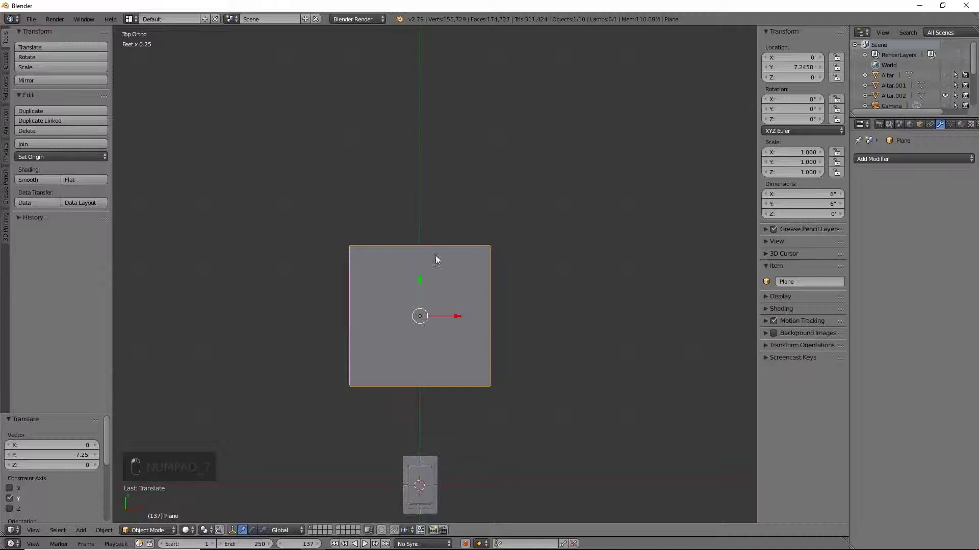
# Scale the plane down to about 855 thou square.
pyautogui.scroll(2, 582, 388)
pyautogui.keyDown('shift'); pyautogui.moveTo(582, 388); pyautogui.dragTo(609, 366, button='middle'); pyautogui.keyUp('shift')
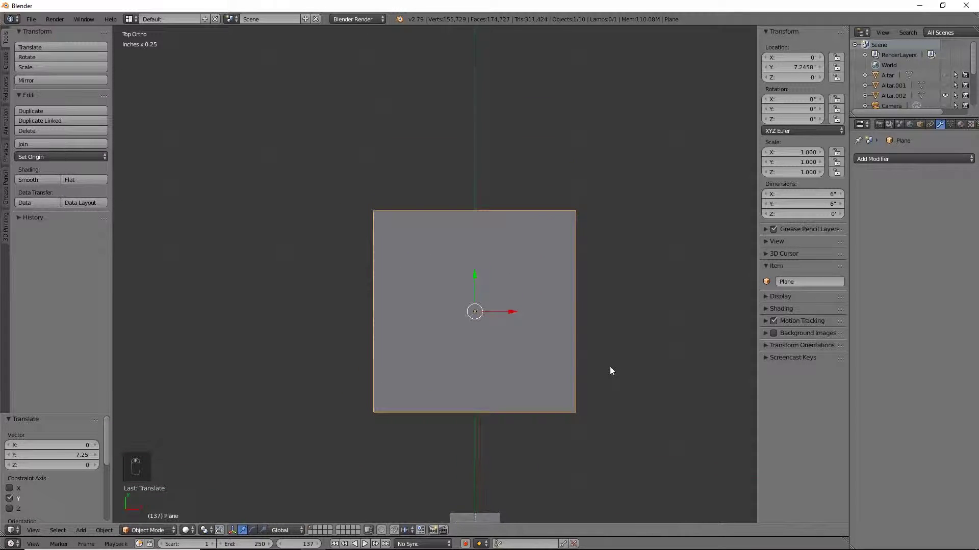
pyautogui.press('s')
pyautogui.click(524, 323)
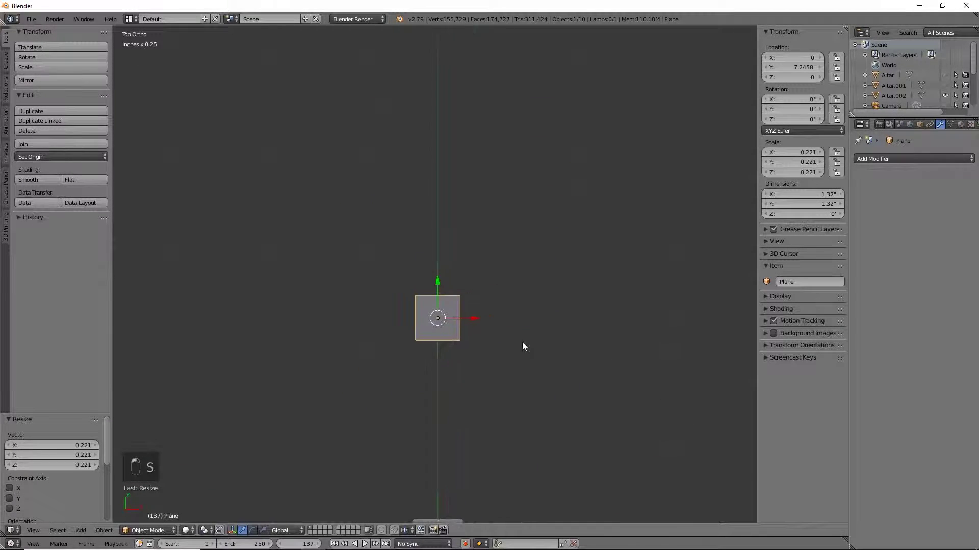
pyautogui.scroll(5, 523, 342)
pyautogui.press('s')
pyautogui.click(561, 339)
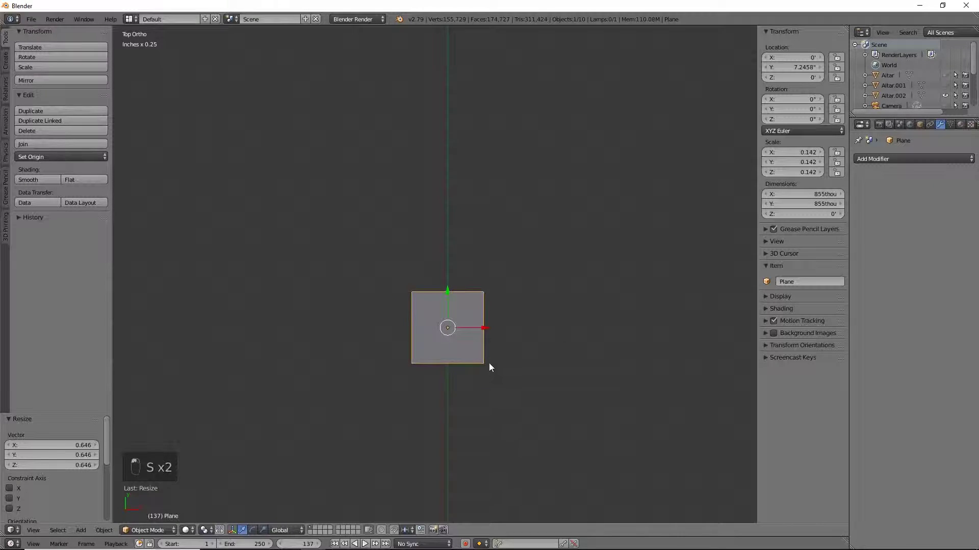
# Subdivide the whole plane once in Edit Mode.
pyautogui.press('Tab')
pyautogui.scroll(3, 491, 362)
pyautogui.keyDown('shift'); pyautogui.moveTo(549, 402); pyautogui.dragTo(534, 313, button='middle'); pyautogui.keyUp('shift')
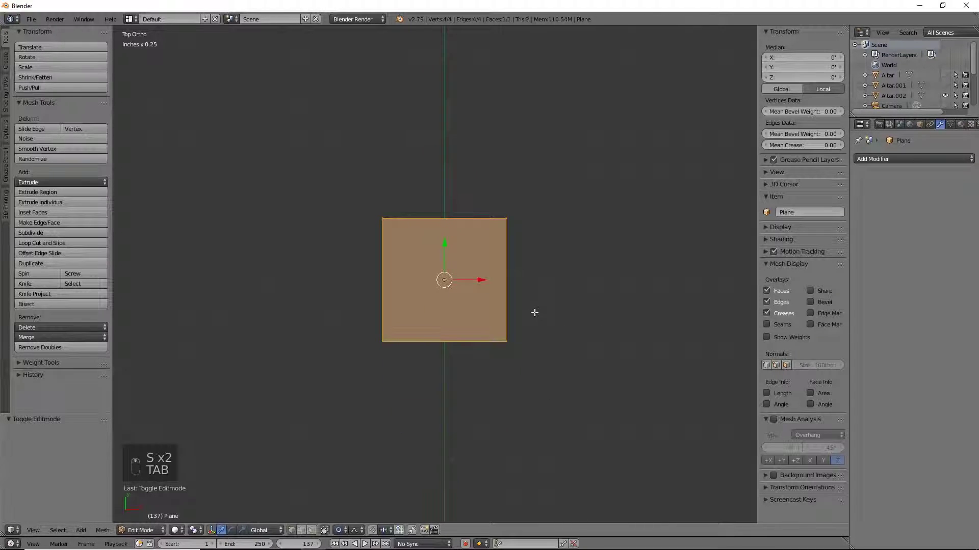
pyautogui.press('w')
pyautogui.click(530, 307)
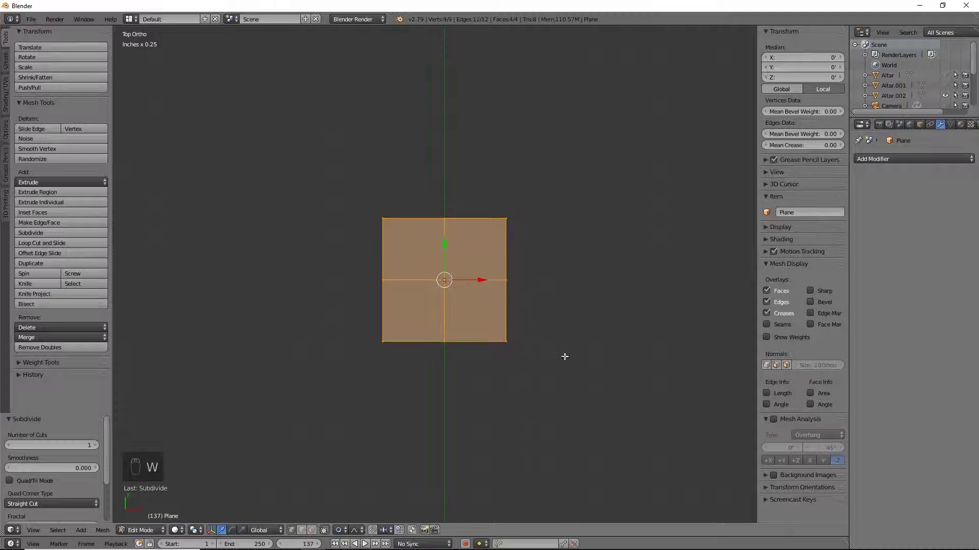
# Delete the vertices on the plane's negative X side and add a Mirror modifier on X with clipping enabled.
pyautogui.press('a')
pyautogui.press('z')
pyautogui.press('b')
pyautogui.moveTo(398, 437); pyautogui.dragTo(368, 153)
pyautogui.press('x')
pyautogui.click(368, 154)
pyautogui.click(894, 158)
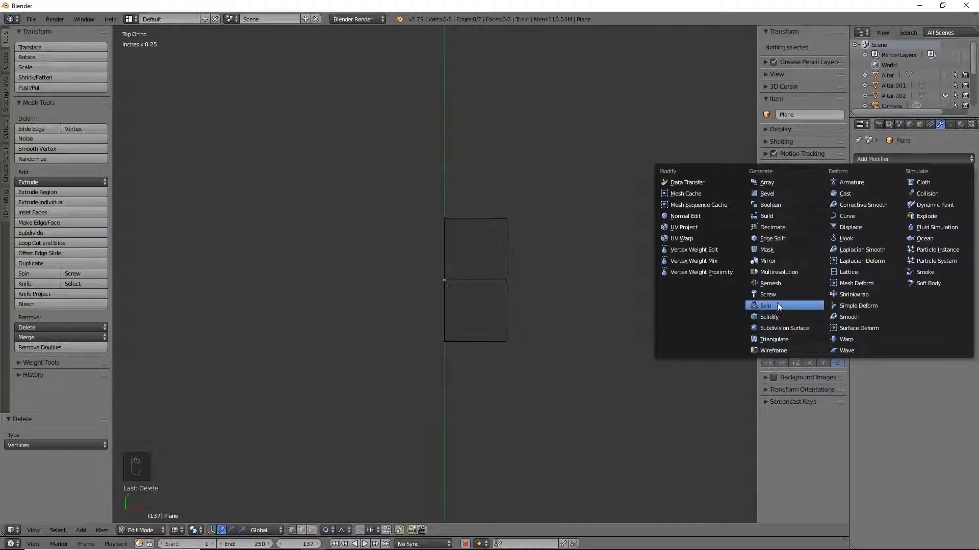
pyautogui.click(765, 261)
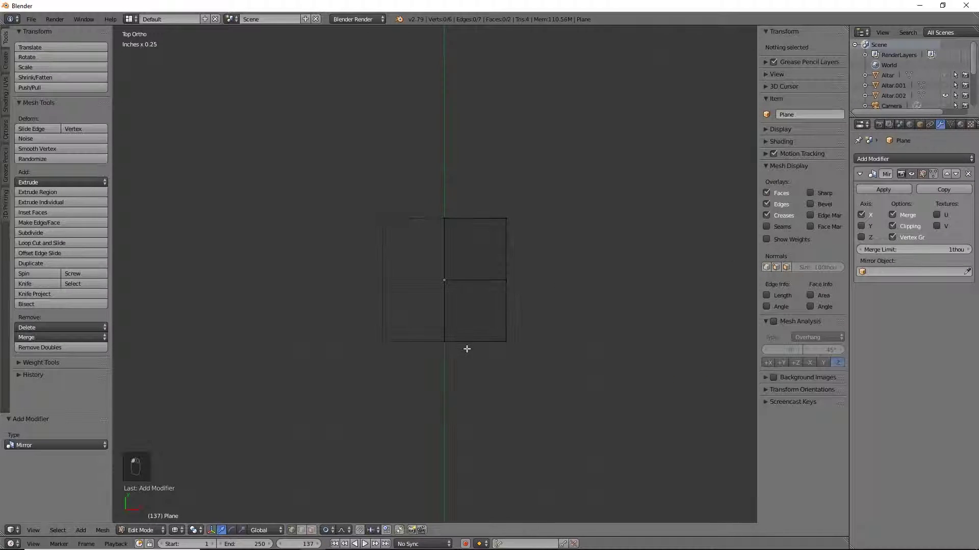
# Narrow the mirrored plane by moving all its vertices about -321 thou along X into the clipped mirror line.
pyautogui.press('a')
pyautogui.press('a')
pyautogui.press('a')
pyautogui.press('a')
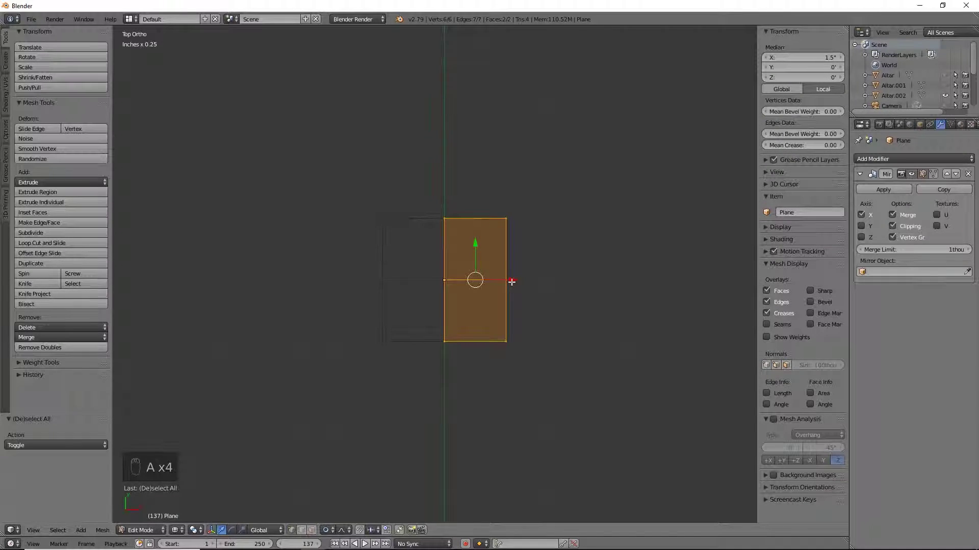
pyautogui.press('g')
pyautogui.press('x')
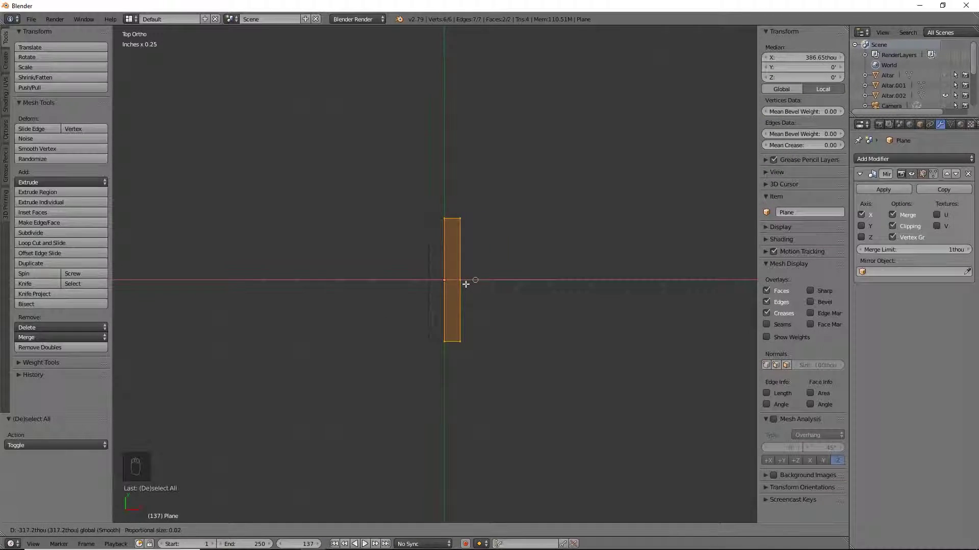
pyautogui.click(465, 283)
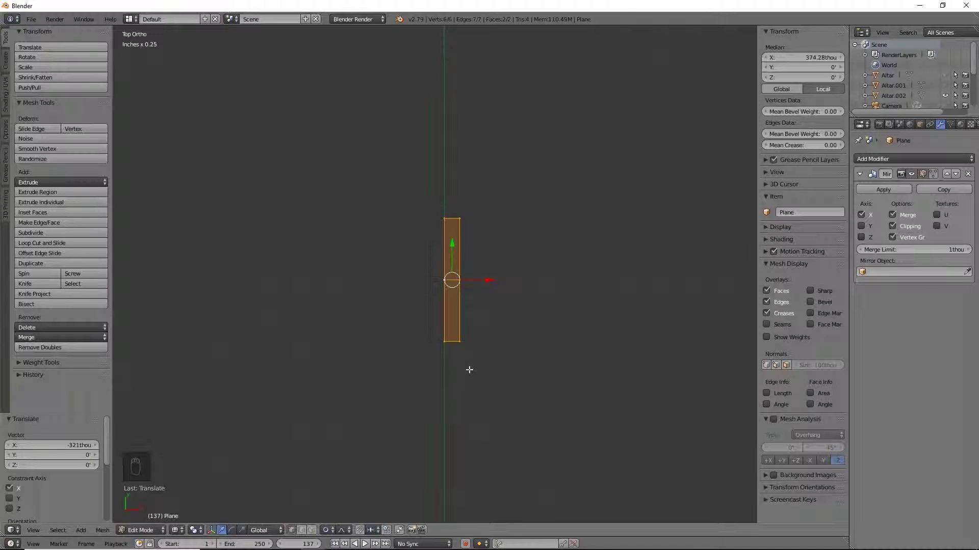
# Extrude the strip's end edge on the negative Y side about 134 thou along negative Y.
pyautogui.press('a')
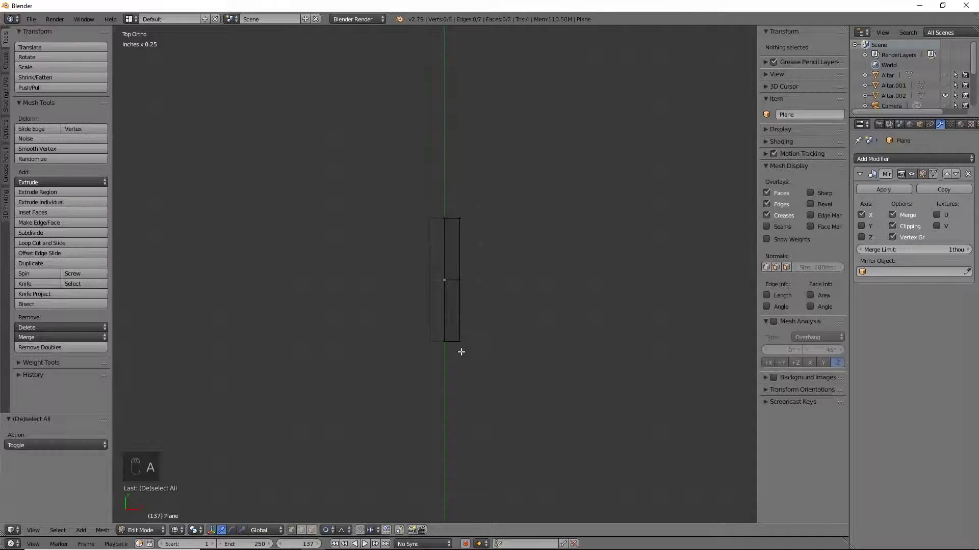
pyautogui.press('z')
pyautogui.rightClick(448, 342)
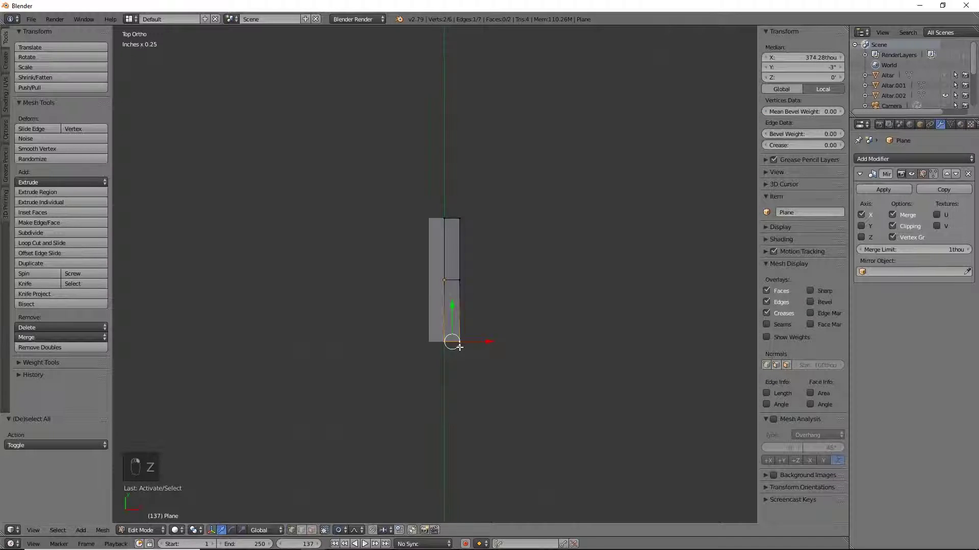
pyautogui.press('e')
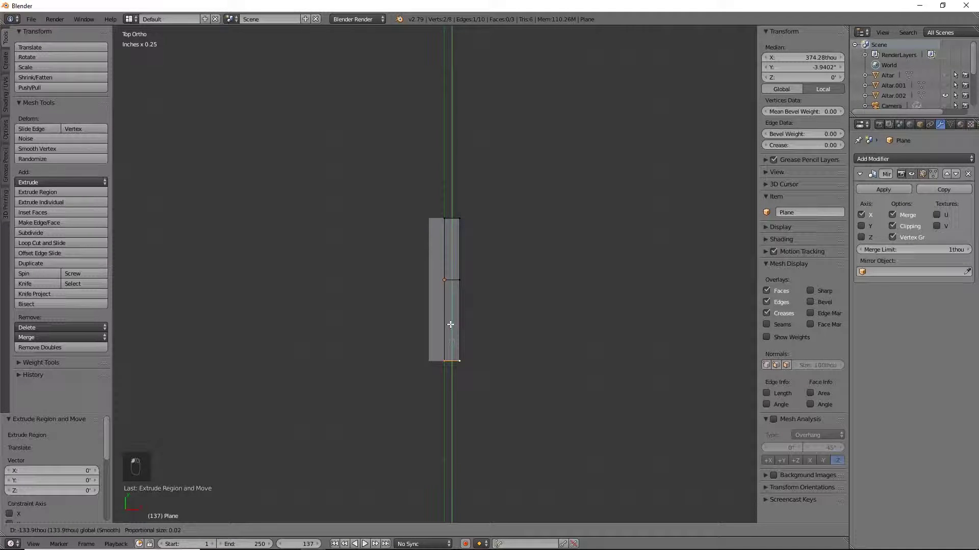
pyautogui.click(451, 324)
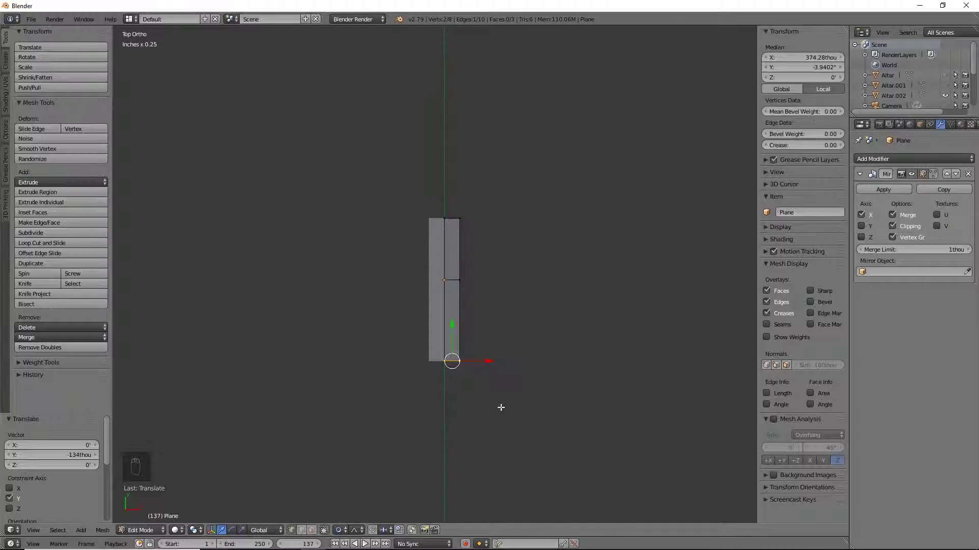
# Undo the extruded edge's move, disable proportional editing, and move the edge about 0.2 inch along negative Y.
pyautogui.hotkey('ctrl', 'z')
pyautogui.click(338, 530)
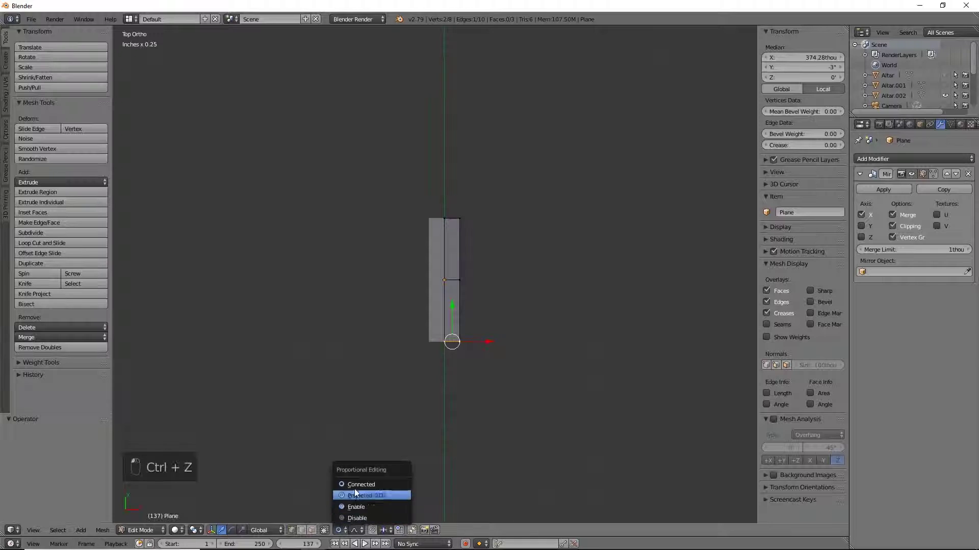
pyautogui.click(357, 519)
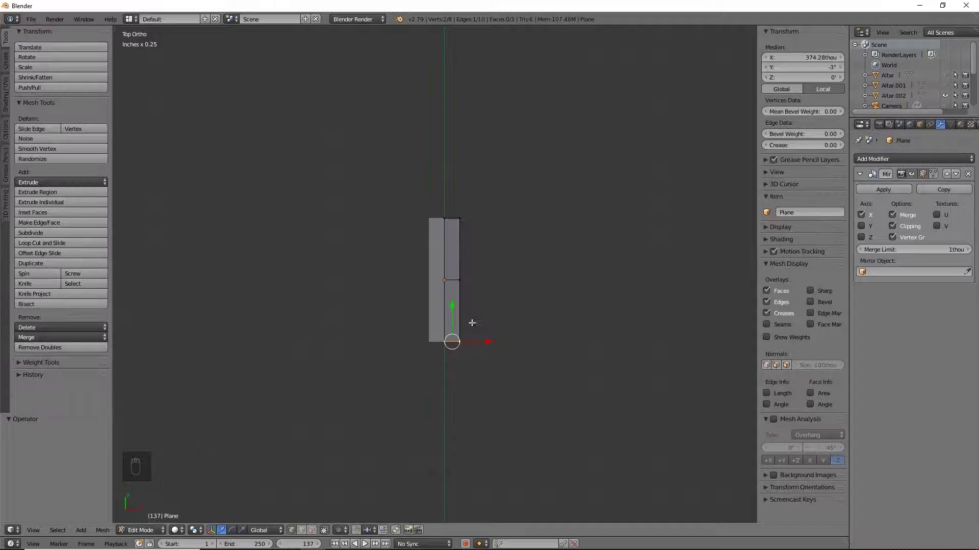
pyautogui.press('g')
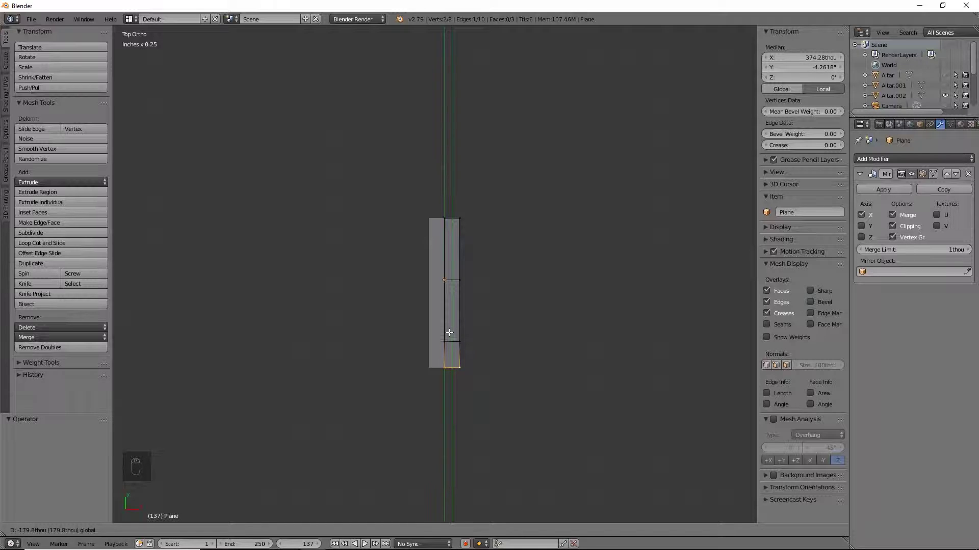
pyautogui.click(448, 335)
# Extrude the end segment's outer side edge outward on X, shift it toward positive Y, and rotate it 28.3° to form an arrowhead barb.
pyautogui.scroll(3, 505, 356)
pyautogui.keyDown('shift'); pyautogui.moveTo(503, 300); pyautogui.dragTo(499, 259, button='middle'); pyautogui.keyUp('shift')
pyautogui.rightClick(466, 324)
pyautogui.keyDown('shift'); pyautogui.rightClick(468, 264); pyautogui.keyUp('shift')
pyautogui.press('e')
pyautogui.rightClick(533, 304)
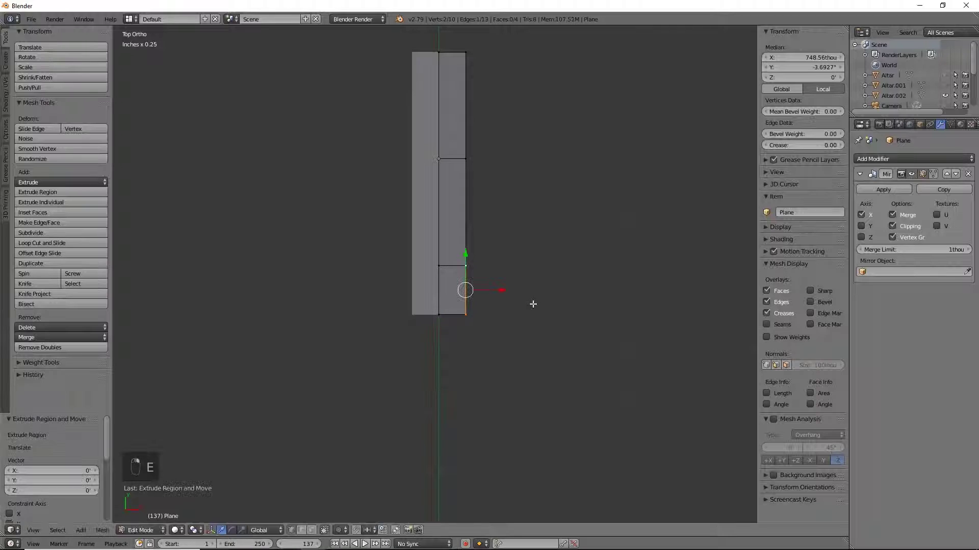
pyautogui.moveTo(500, 292); pyautogui.dragTo(524, 291)
pyautogui.press('g')
pyautogui.click(508, 276)
pyautogui.press('r')
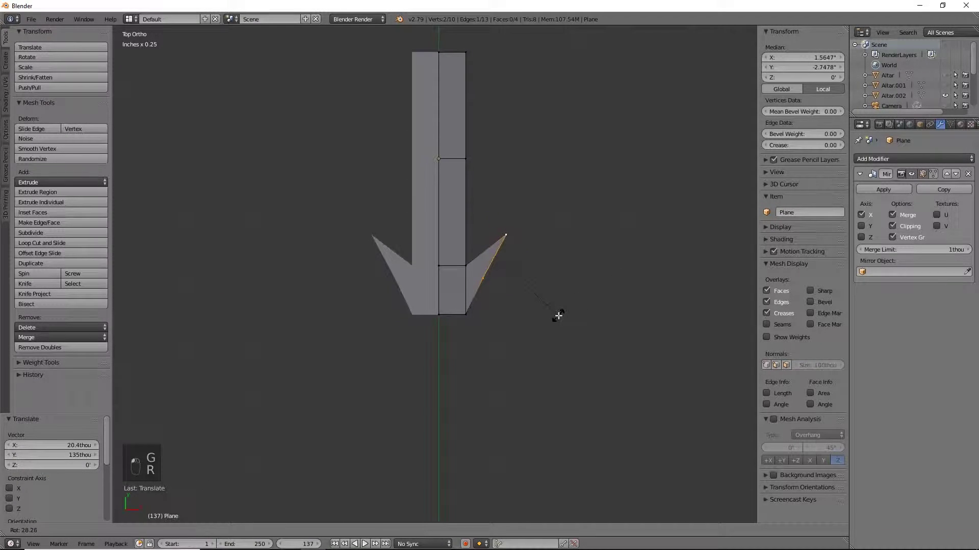
pyautogui.click(558, 312)
# Extrude the strip's negative Y end edge into a narrow tip, moving it -102 thou on X and -265 thou on Y, then 71.4 thou back along Y.
pyautogui.rightClick(438, 315)
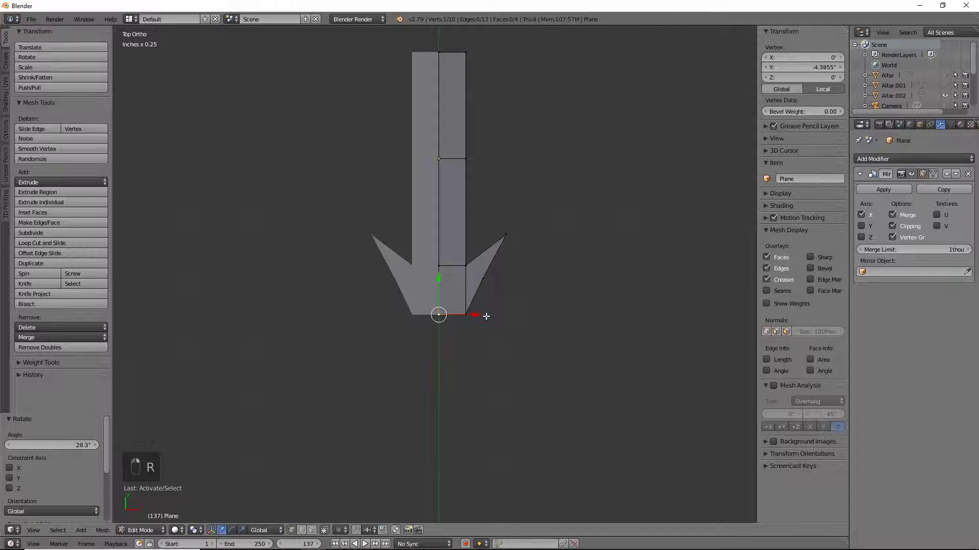
pyautogui.keyDown('shift'); pyautogui.rightClick(466, 315); pyautogui.keyUp('shift')
pyautogui.press('e')
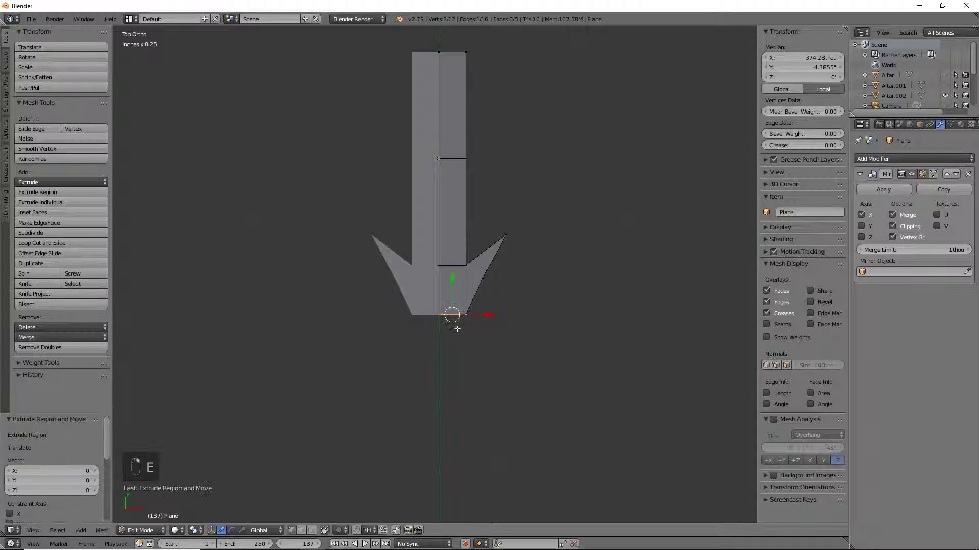
pyautogui.press('g')
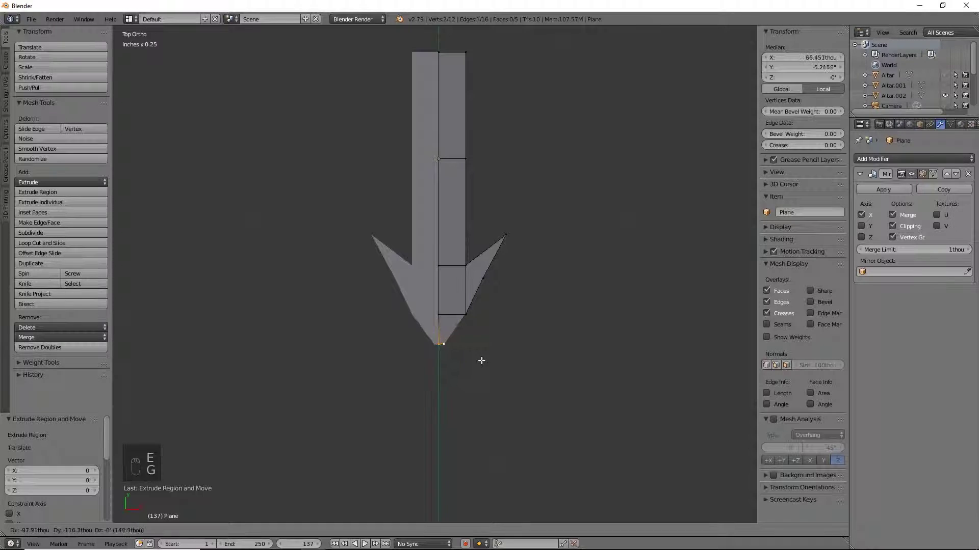
pyautogui.click(477, 397)
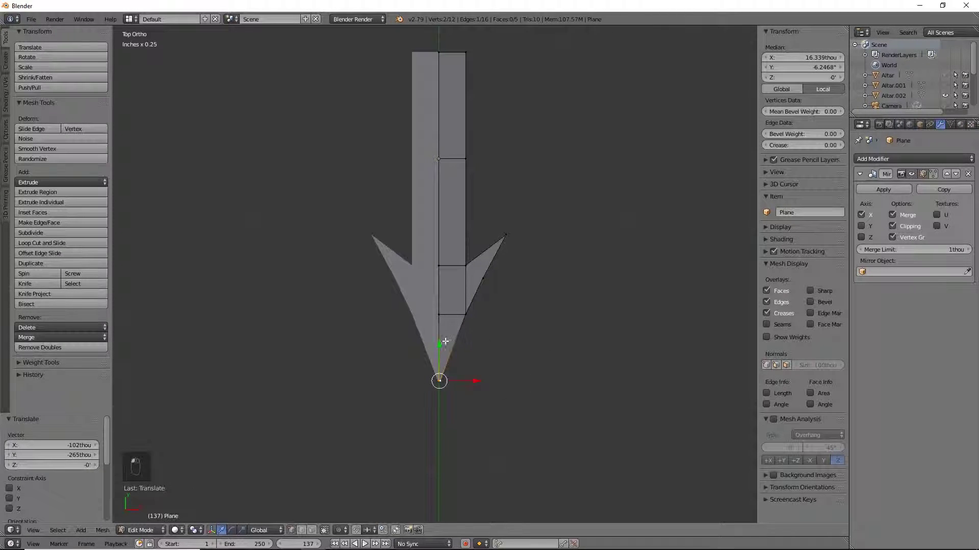
pyautogui.press('g')
pyautogui.press('y')
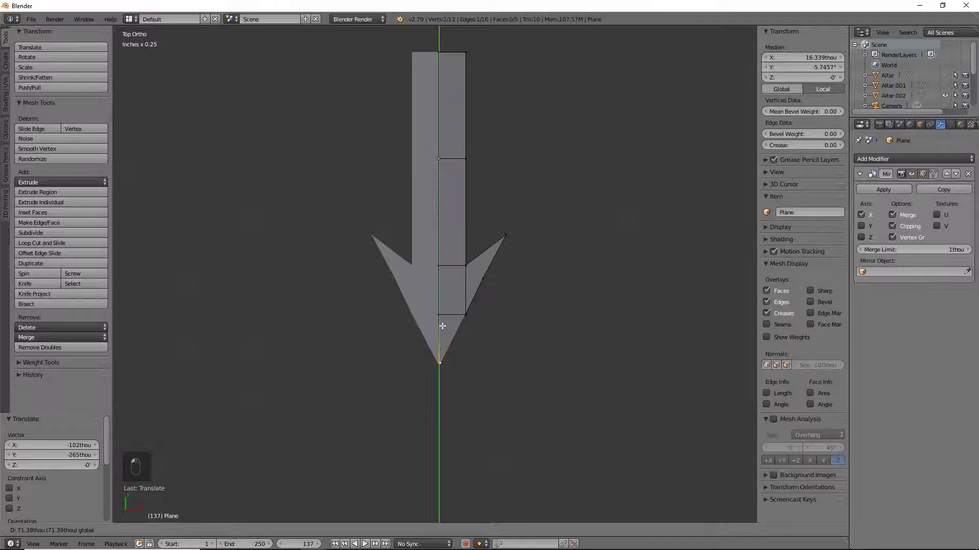
pyautogui.click(443, 326)
# Lengthen the shaft by moving the strip's positive Y end edge farther along positive Y.
pyautogui.keyDown('shift'); pyautogui.moveTo(565, 212); pyautogui.dragTo(554, 343, button='middle'); pyautogui.keyUp('shift')
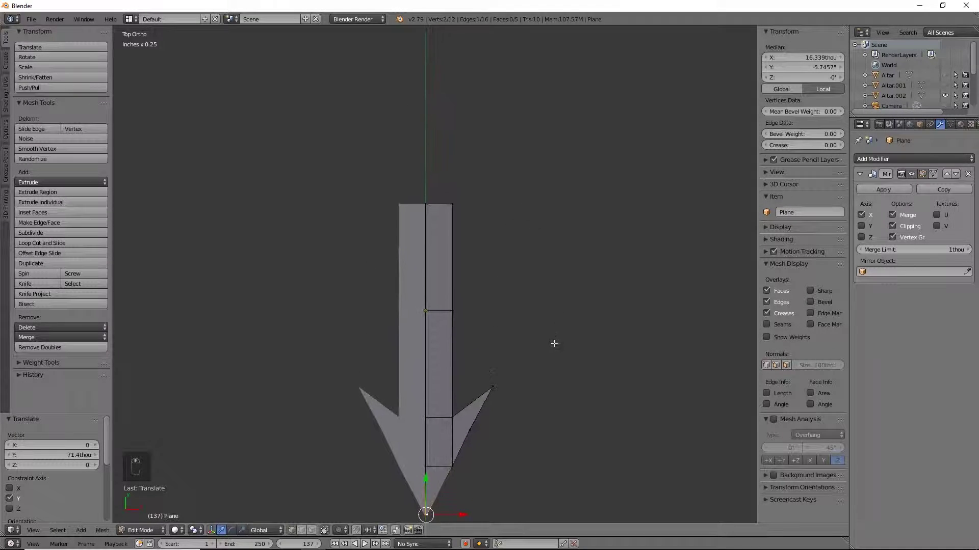
pyautogui.keyDown('shift'); pyautogui.moveTo(495, 186); pyautogui.dragTo(482, 238, button='middle'); pyautogui.keyUp('shift')
pyautogui.click(412, 256)
pyautogui.keyDown('shift'); pyautogui.click(440, 256); pyautogui.keyUp('shift')
pyautogui.press('g')
pyautogui.press('y')
pyautogui.click(444, 90)
# Extrude the shaft's positive Y end edge 145 thou along Y.
pyautogui.keyDown('shift'); pyautogui.moveTo(507, 102); pyautogui.dragTo(504, 231, button='middle'); pyautogui.keyUp('shift')
pyautogui.press('e')
pyautogui.rightClick(450, 239)
pyautogui.moveTo(424, 224); pyautogui.dragTo(424, 188)
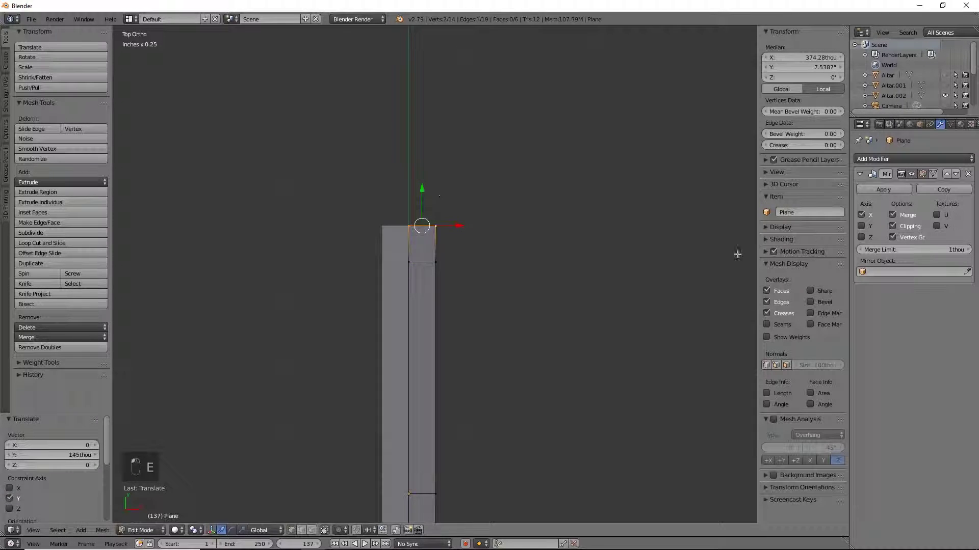
# Disable mirror clipping, move the extruded end edge 65.3 thou along X to fork the shaft, and enable clipping again.
pyautogui.click(893, 226)
pyautogui.moveTo(457, 224); pyautogui.dragTo(474, 221)
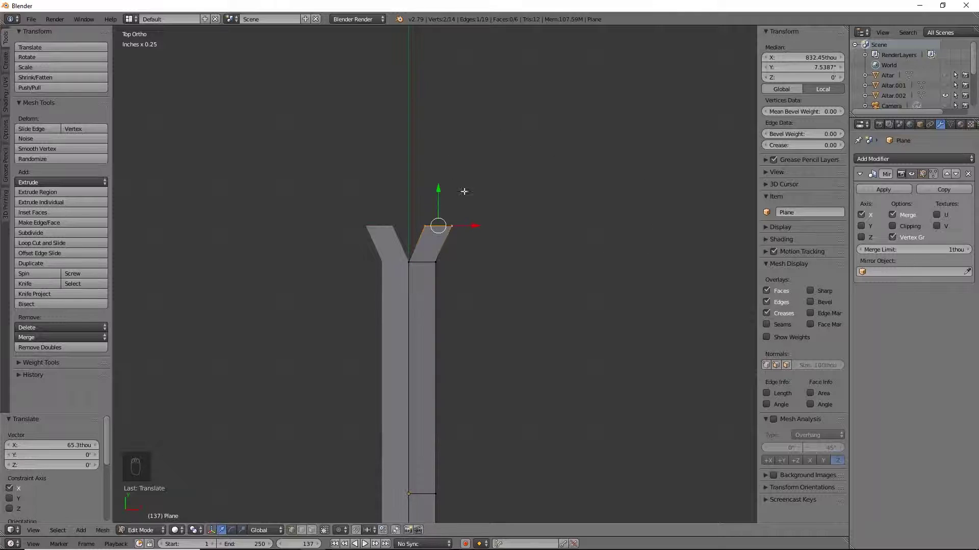
pyautogui.click(891, 225)
# Extrude, move and rotate the fork's end edge repeatedly to curl it outward and down into a hook, then adjust the hook's vertices.
pyautogui.press('e')
pyautogui.press('g')
pyautogui.press('e')
pyautogui.press('r')
pyautogui.click(607, 274)
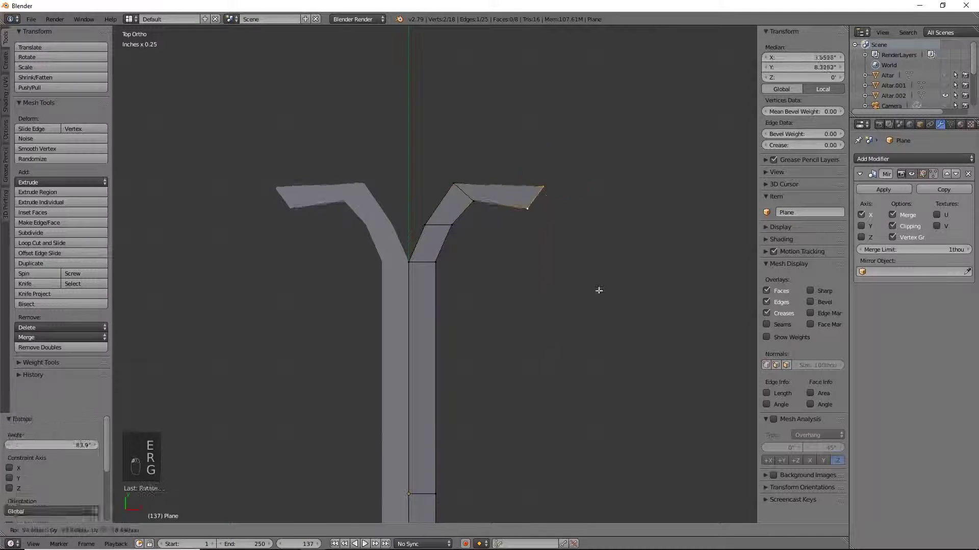
pyautogui.rightClick(469, 179)
pyautogui.press('g')
pyautogui.keyDown('shift'); pyautogui.rightClick(521, 209); pyautogui.keyUp('shift')
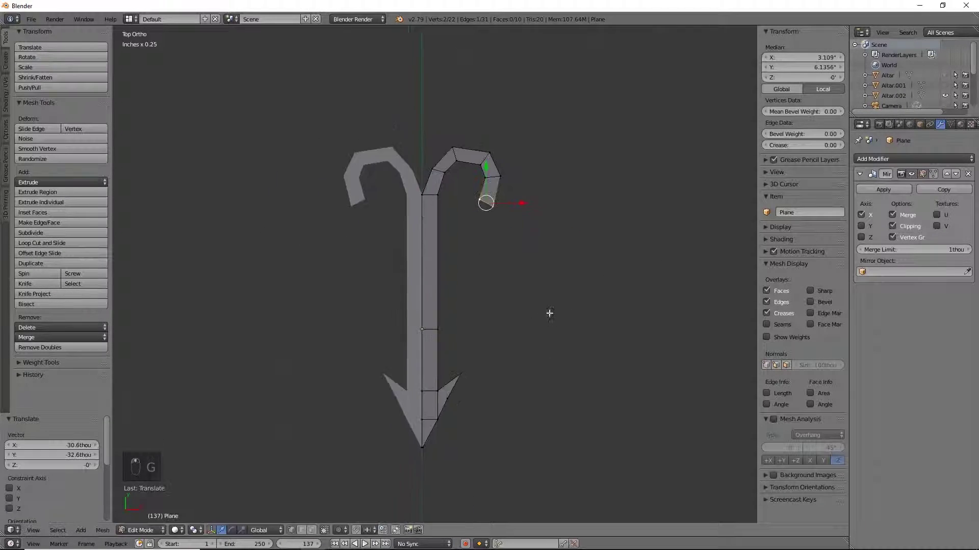
# Add a Subdivision Surface modifier to the prop and set its View subdivisions to 2.
pyautogui.click(897, 161)
pyautogui.click(897, 159)
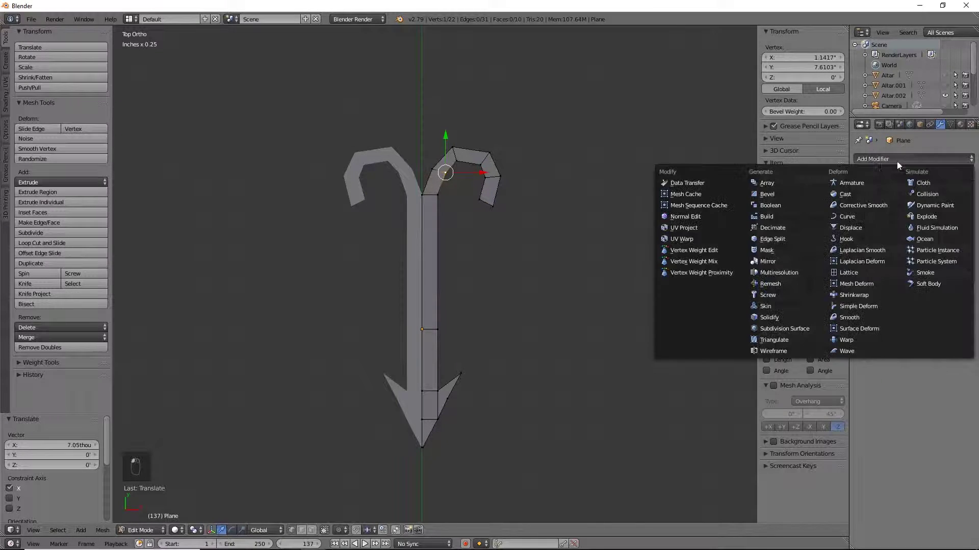
pyautogui.click(782, 330)
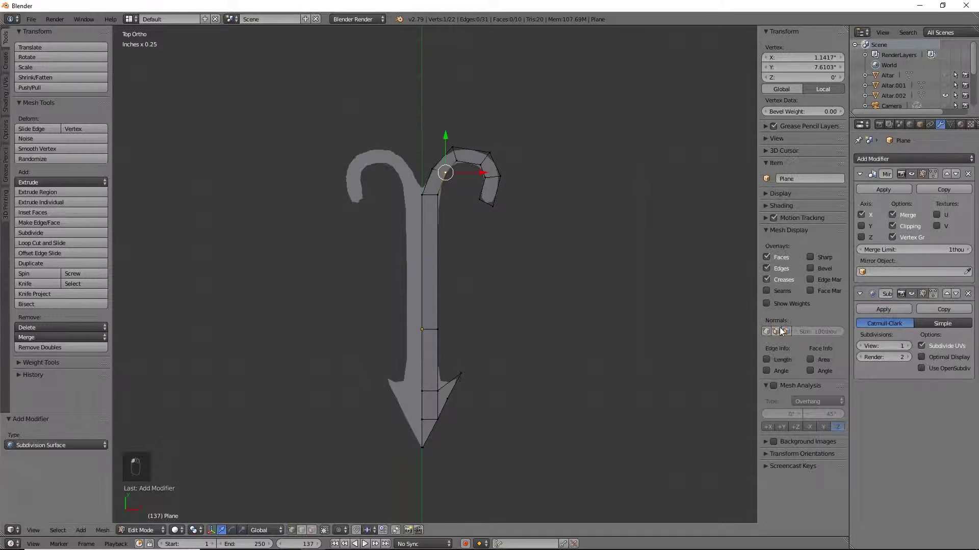
pyautogui.click(907, 347)
pyautogui.press('e')
pyautogui.rightClick(506, 338)
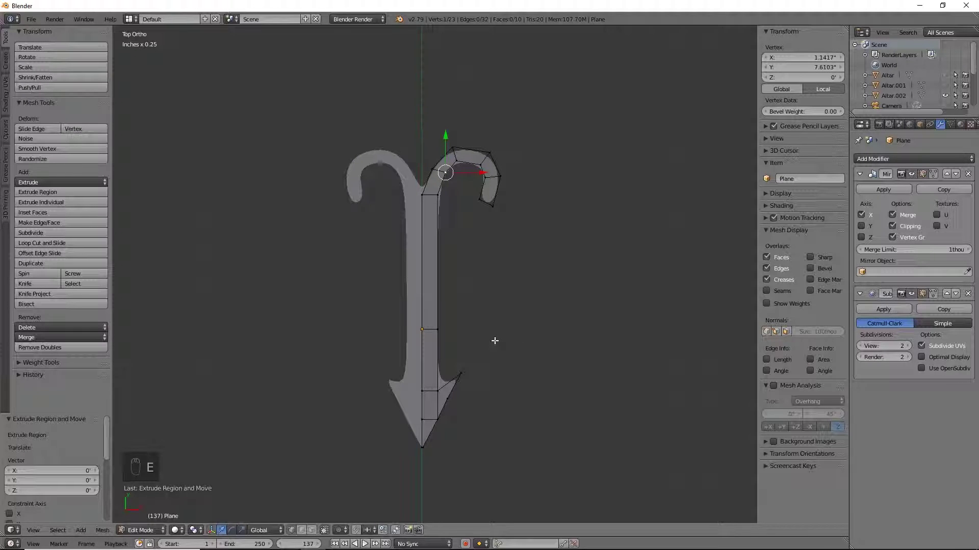
pyautogui.hotkey('ctrl', 'z')
# Select the entire flat prop and extrude it 148 thou along Z to give it thickness.
pyautogui.press('a')
pyautogui.press('a')
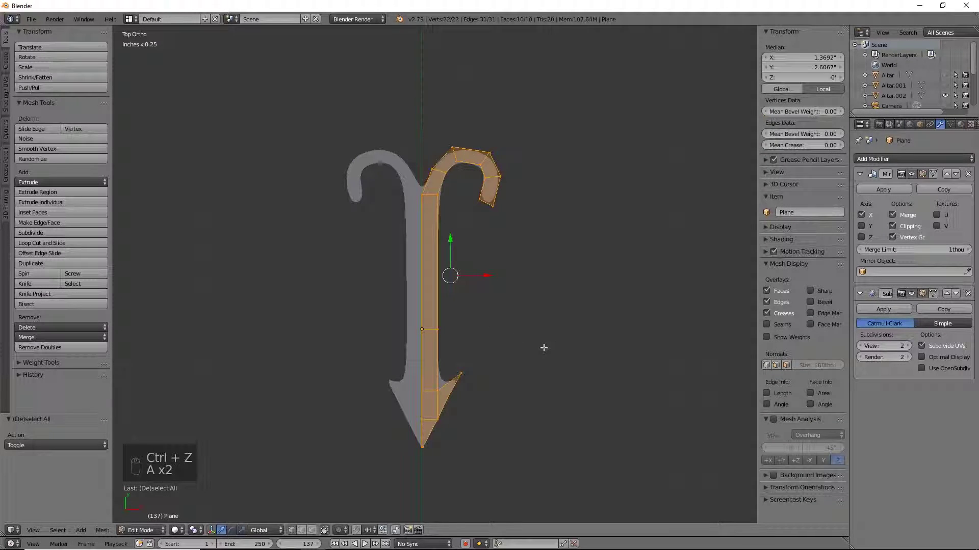
pyautogui.press('KP_3')
pyautogui.press('e')
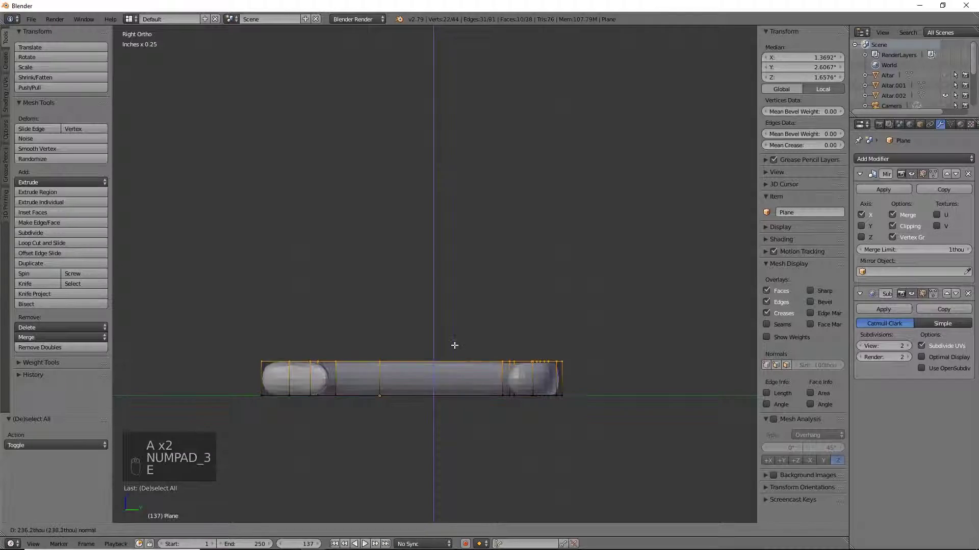
pyautogui.click(450, 356)
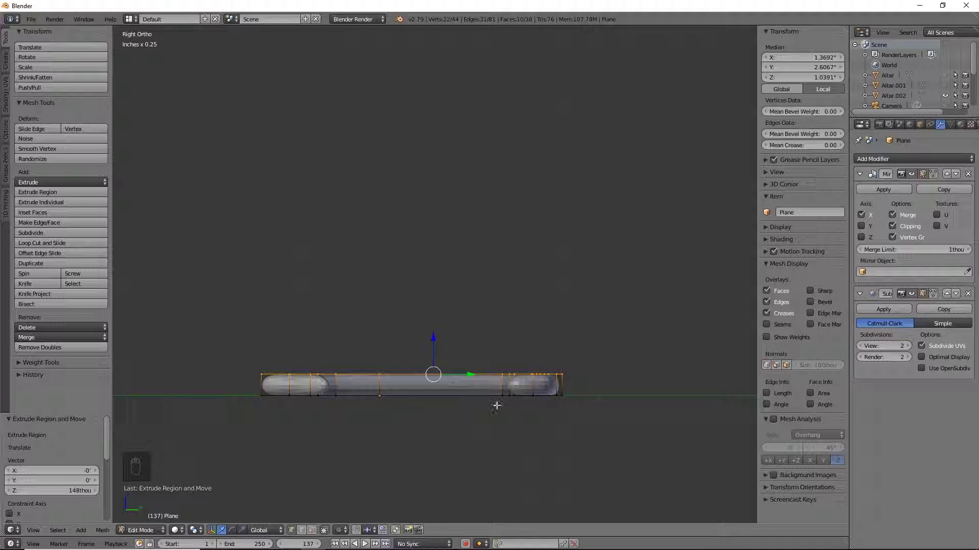
# Crease the thickened prop's edges to keep its outline, arrowhead and hook ends sharp under subdivision, and return to Object Mode.
pyautogui.scroll(3, 459, 408)
pyautogui.keyDown('shift'); pyautogui.moveTo(529, 464); pyautogui.dragTo(587, 250, button='middle'); pyautogui.keyUp('shift')
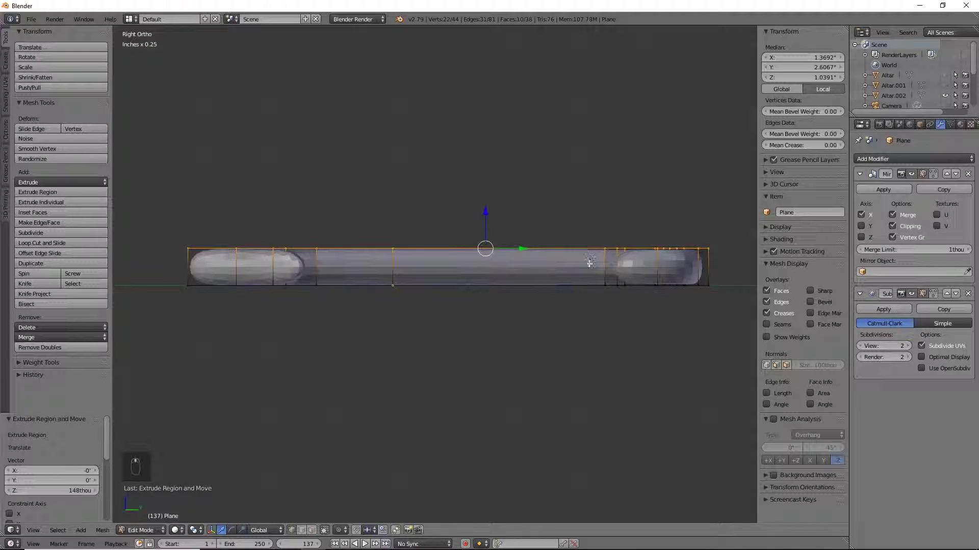
pyautogui.press('n')
pyautogui.scroll(1, 662, 286)
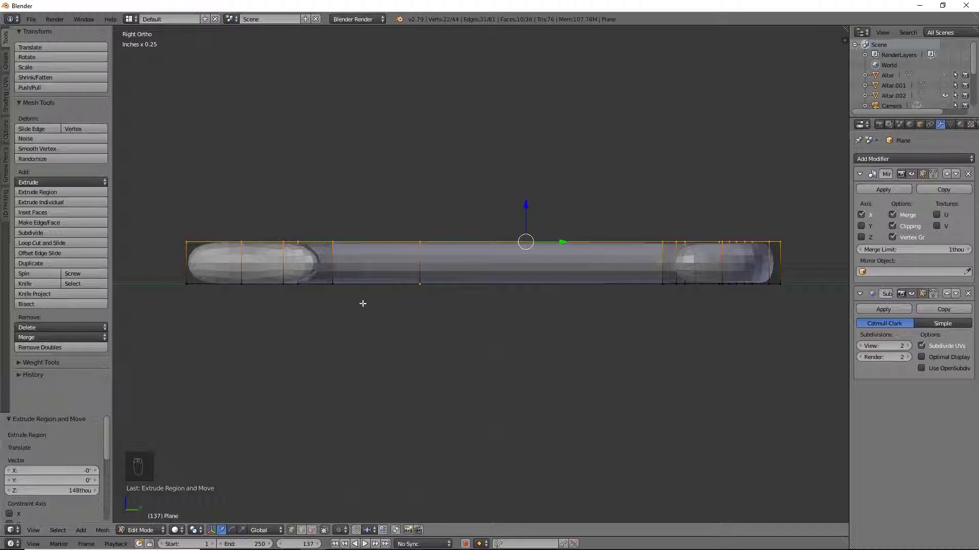
pyautogui.moveTo(365, 304); pyautogui.dragTo(388, 286, button='middle')
pyautogui.hotkey('shift', 'e')
pyautogui.press('a')
pyautogui.rightClick(327, 306)
pyautogui.moveTo(484, 312); pyautogui.dragTo(561, 319, button='middle')
pyautogui.hotkey('shift', 'e')
pyautogui.hotkey('shift', 'e')
pyautogui.hotkey('shift', 'e')
pyautogui.hotkey('shift', 'e')
pyautogui.hotkey('shift', 'e')
pyautogui.hotkey('shift', 'e')
pyautogui.hotkey('shift', 'e')
pyautogui.hotkey('shift', 'e')
pyautogui.hotkey('shift', 'e')
pyautogui.press('Tab')
pyautogui.scroll(-3, 561, 319)
pyautogui.scroll(1, 536, 313)
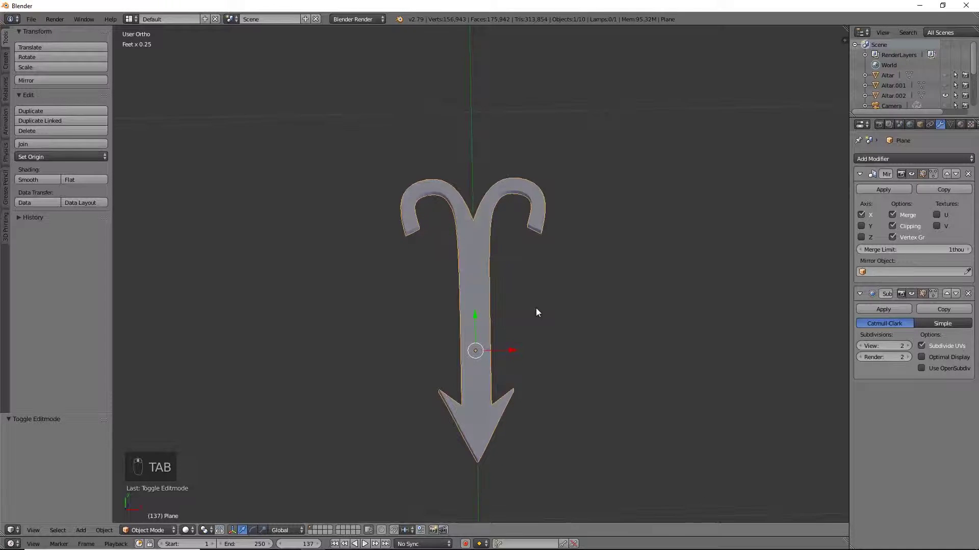
# Duplicate the prop in place and apply the copy's Mirror and Subdivision Surface modifiers.
pyautogui.hotkey('shift', 'd')
pyautogui.rightClick(597, 314)
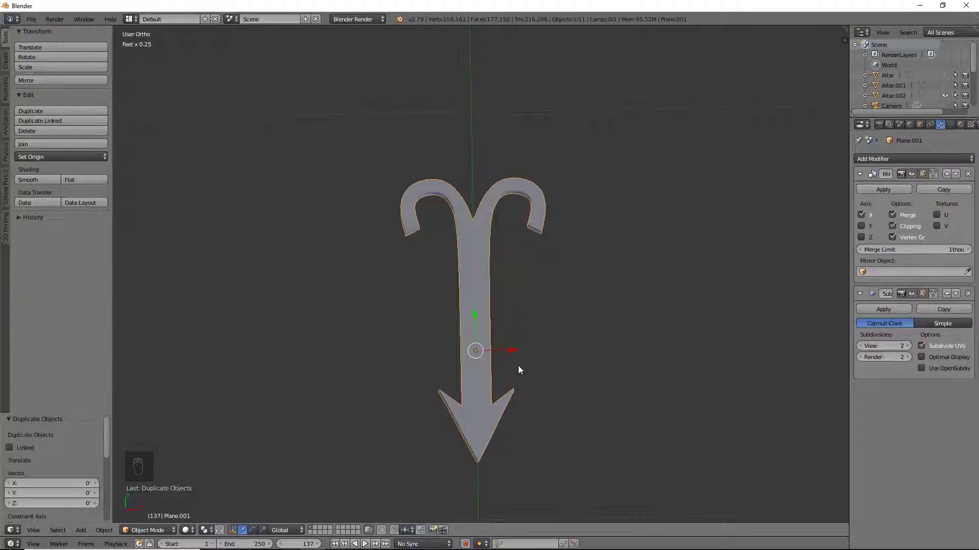
pyautogui.click(895, 190)
pyautogui.click(894, 190)
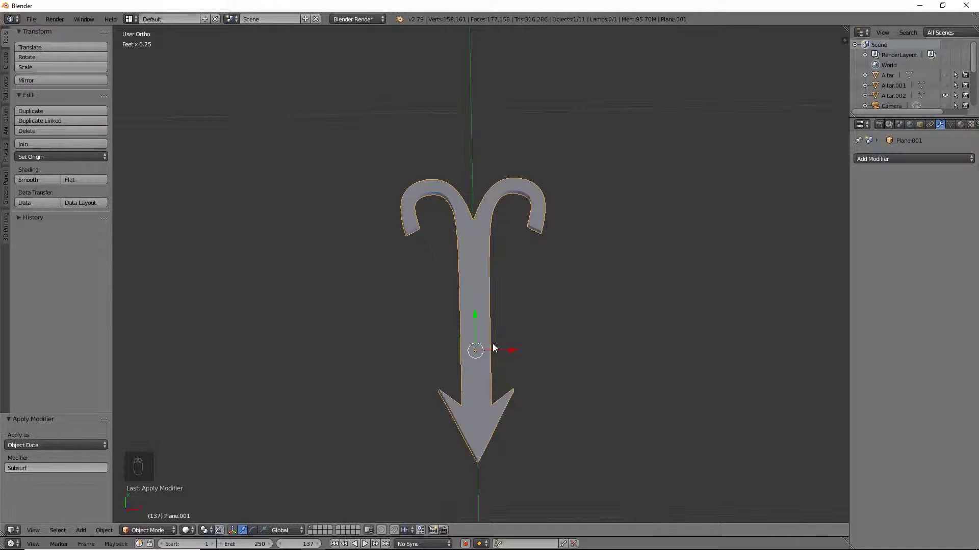
# Add a mesh circle, move it 6.88 inches along Y onto the prop, and scale it to 0.177.
pyautogui.hotkey('shift', 'a')
pyautogui.moveTo(492, 344)
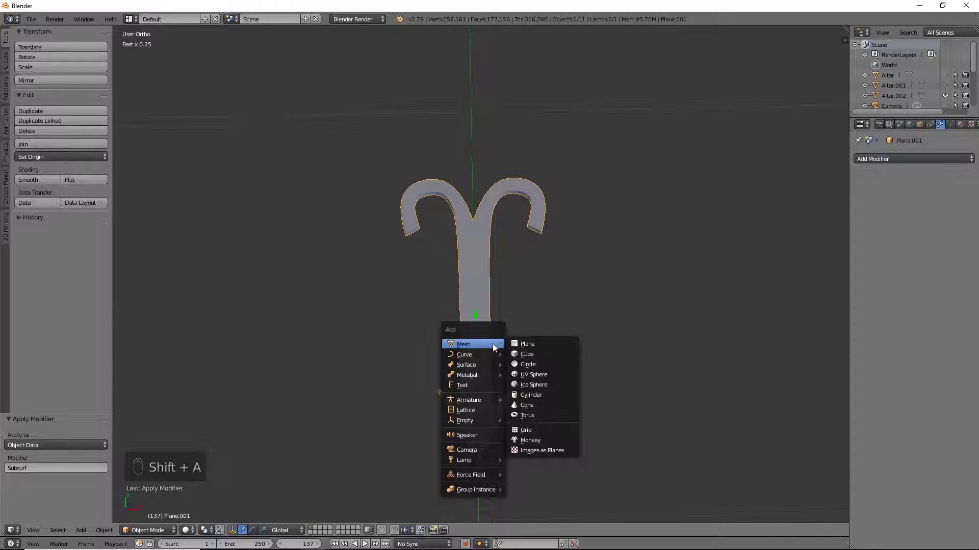
pyautogui.click(534, 363)
pyautogui.scroll(-5, 576, 329)
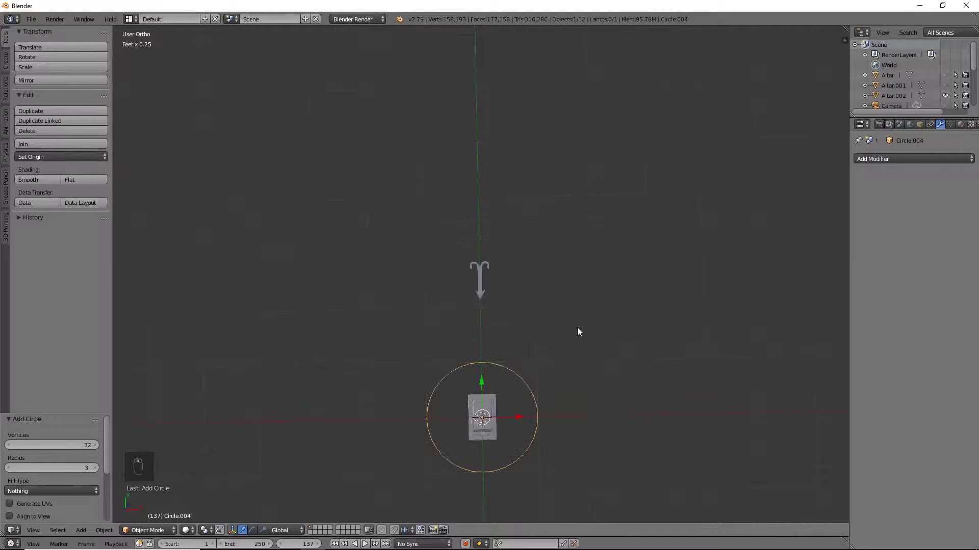
pyautogui.moveTo(483, 380); pyautogui.dragTo(496, 262)
pyautogui.press('s')
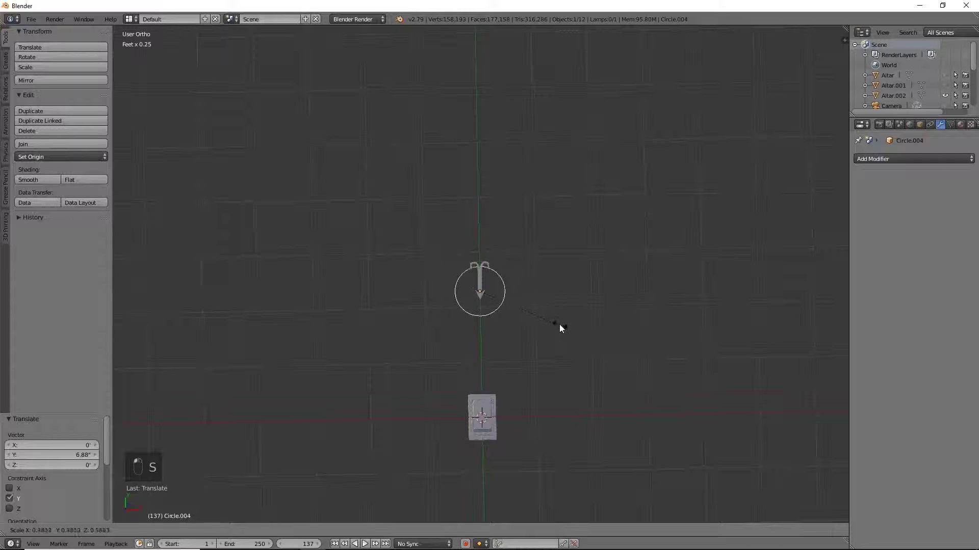
pyautogui.click(508, 304)
# Center the circle on the prop's shaft by moving it 678 thou along Y, scaling it down, and moving it -63 thou along Y.
pyautogui.press('KP_Decimal')
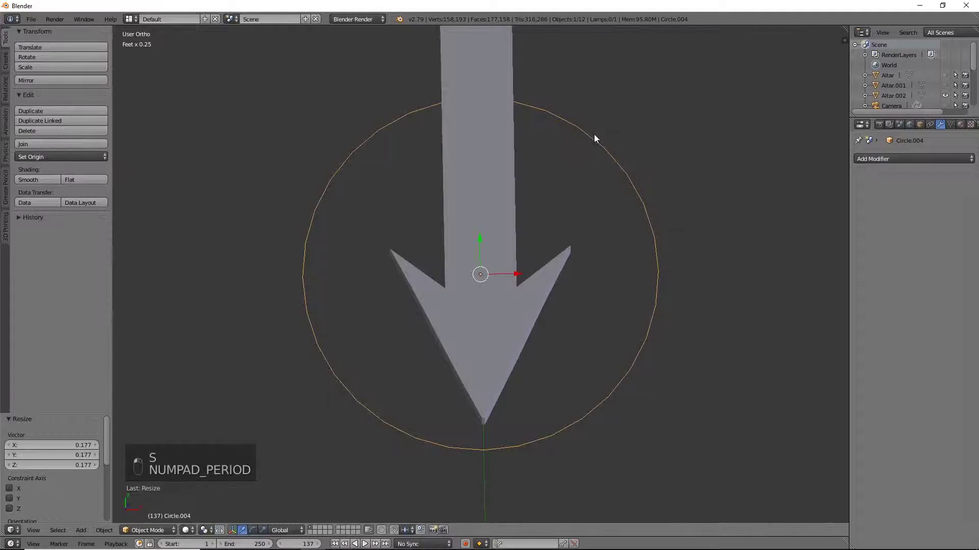
pyautogui.scroll(-3, 586, 306)
pyautogui.moveTo(479, 310); pyautogui.dragTo(460, 181)
pyautogui.press('KP_1')
pyautogui.press('KP_7')
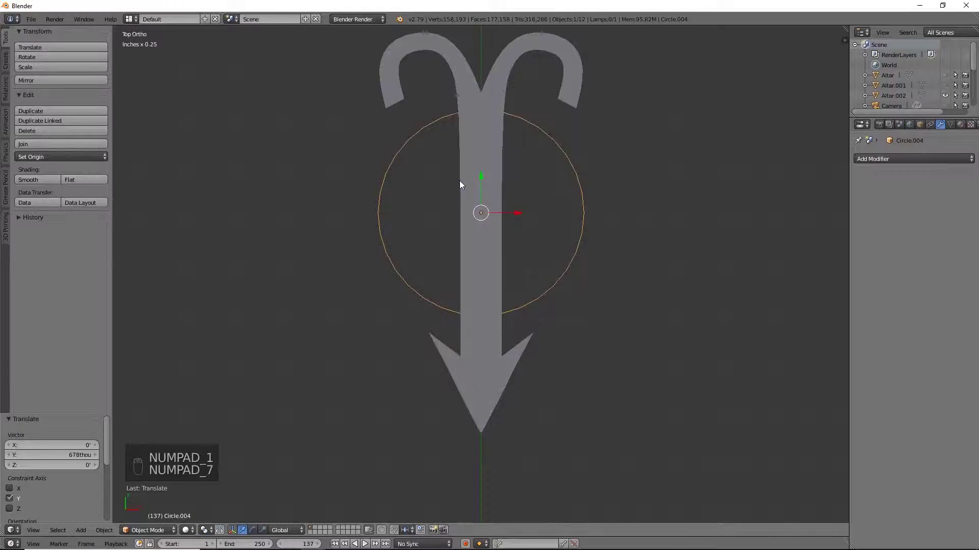
pyautogui.keyDown('shift'); pyautogui.moveTo(460, 181); pyautogui.dragTo(481, 252, button='middle'); pyautogui.keyUp('shift')
pyautogui.press('s')
pyautogui.click(586, 330)
pyautogui.moveTo(479, 236); pyautogui.dragTo(476, 237, button='right')
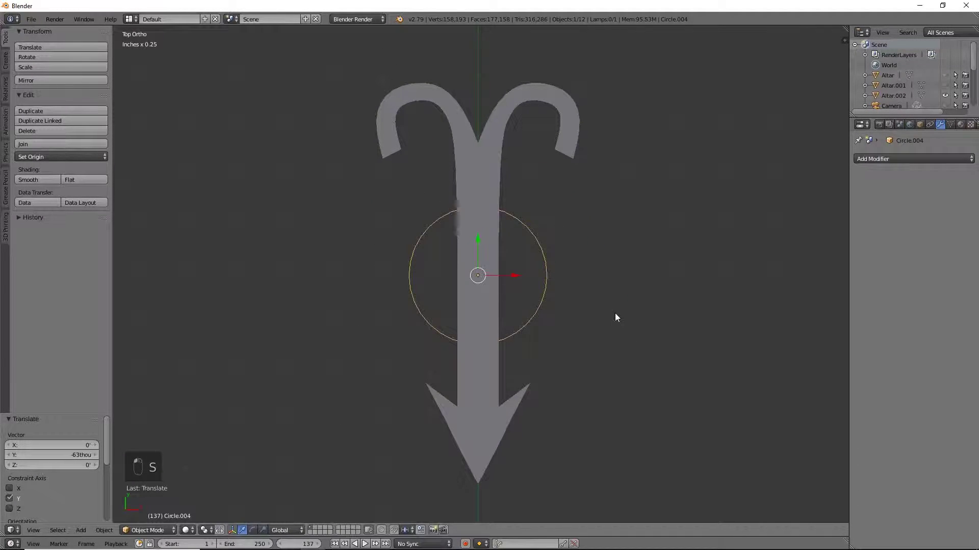
# Extrude the circle's edge loop inward in Edit Mode, scaled to 0.778, to form a flat ring.
pyautogui.press('Tab')
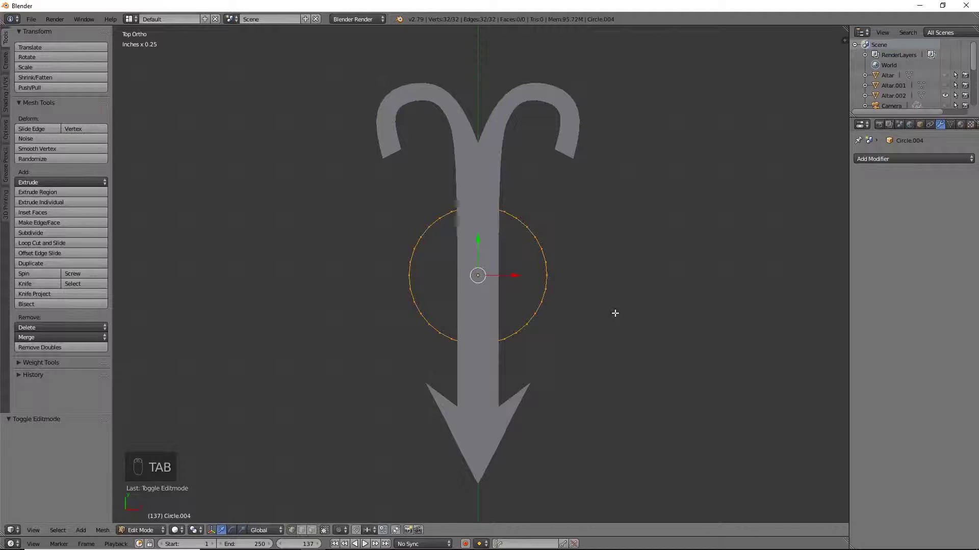
pyautogui.press('e')
pyautogui.press('s')
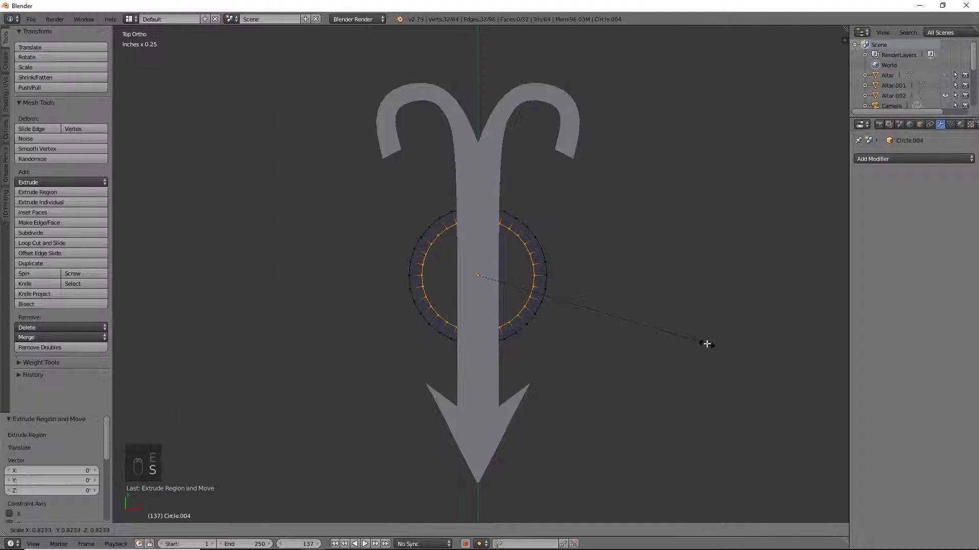
pyautogui.click(697, 339)
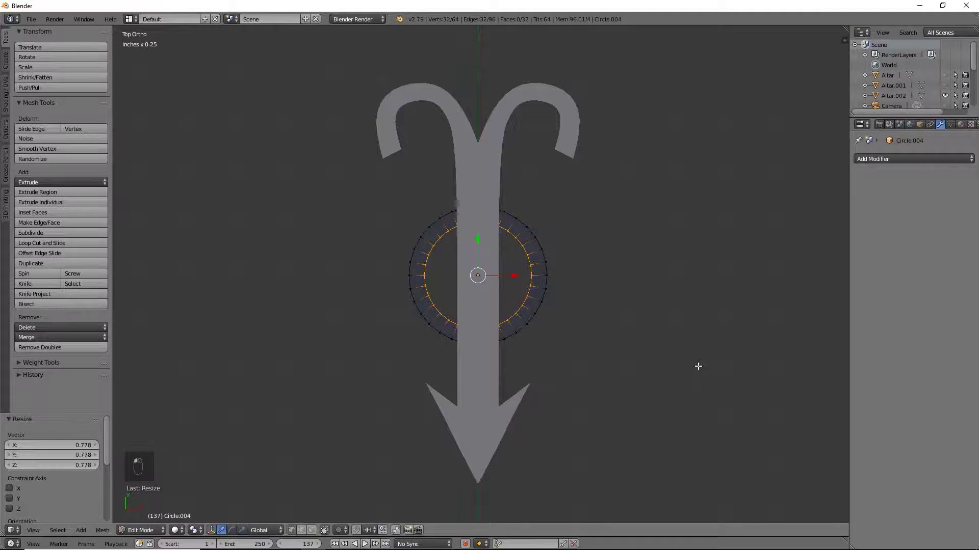
# Select the entire flat ring and extrude it along Z to a thickness slightly less than the prop's.
pyautogui.press('a')
pyautogui.press('a')
pyautogui.press('a')
pyautogui.press('KP_3')
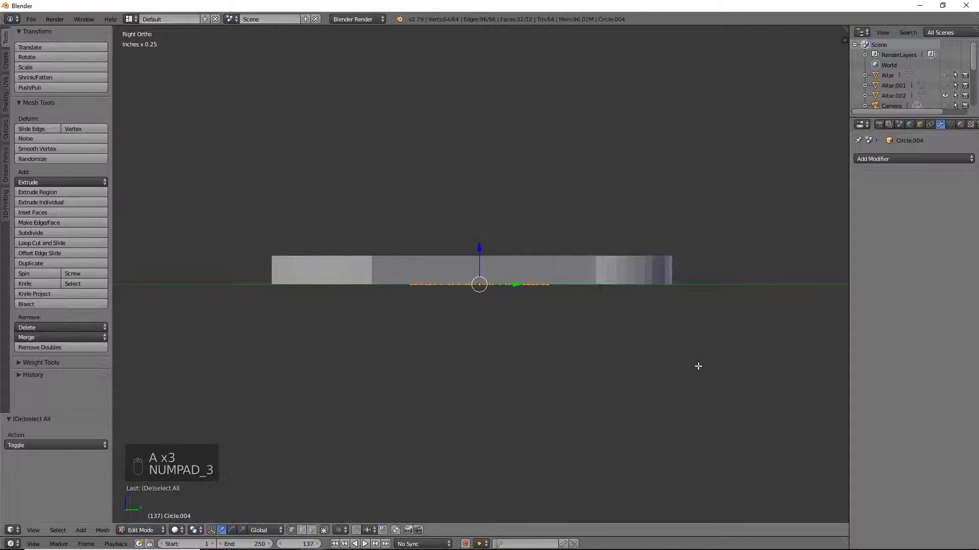
pyautogui.press('e')
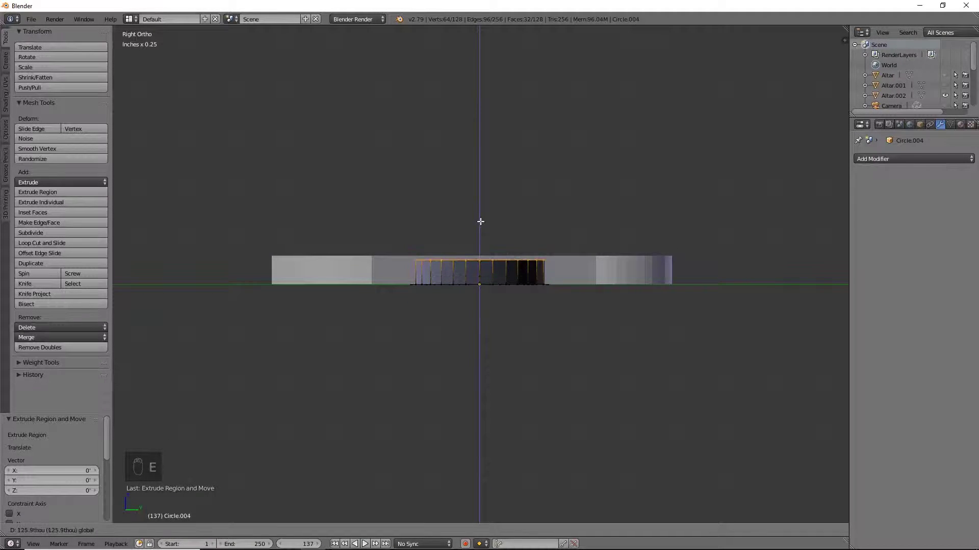
pyautogui.click(475, 272)
# Select the whole ring mesh and raise it 134 thou along Z to sit within the prop's thickness.
pyautogui.press('a')
pyautogui.press('a')
pyautogui.press('g')
pyautogui.press('z')
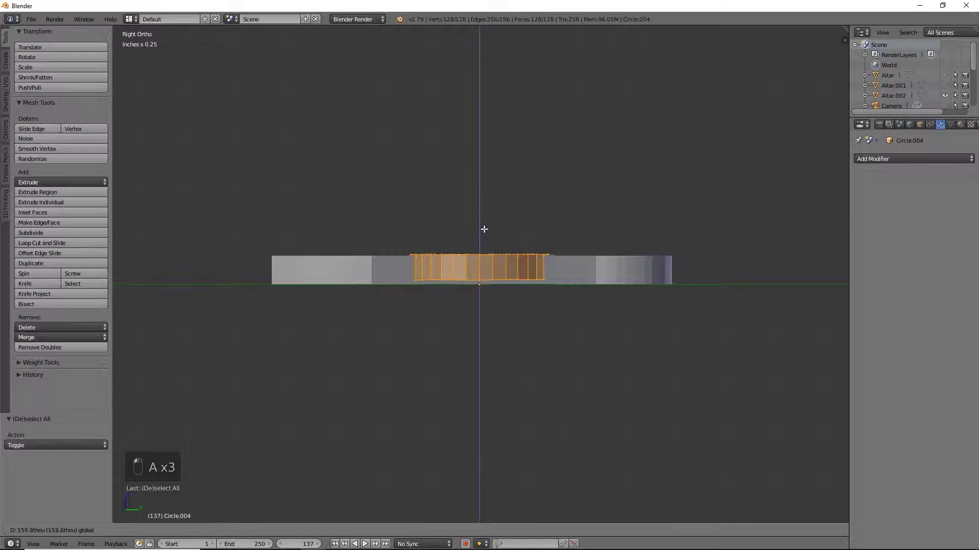
pyautogui.click(489, 237)
pyautogui.press('KP_Decimal')
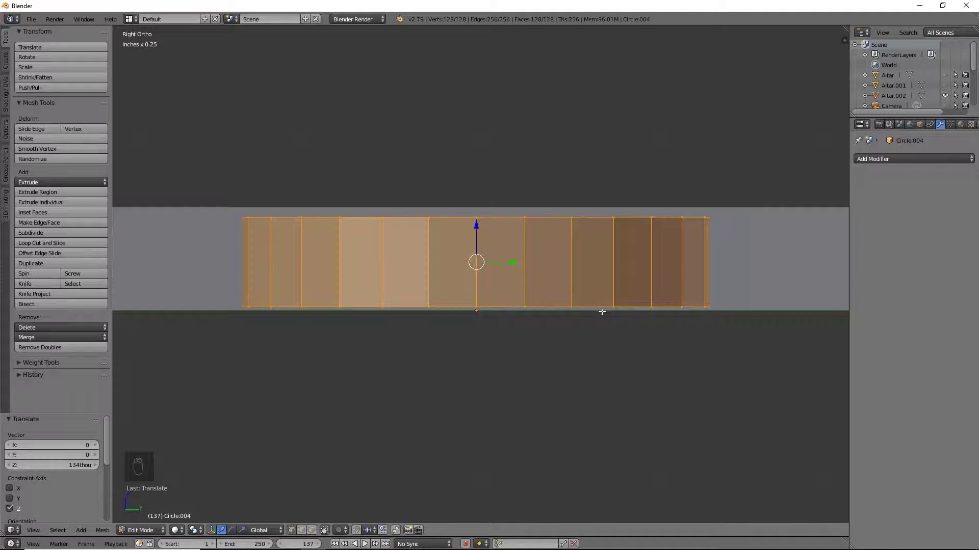
# Match the ring's height to the prop by scaling it 1.087 along Z, stretching it slightly more, and moving it 4.39 thou along Z.
pyautogui.press('s')
pyautogui.press('z')
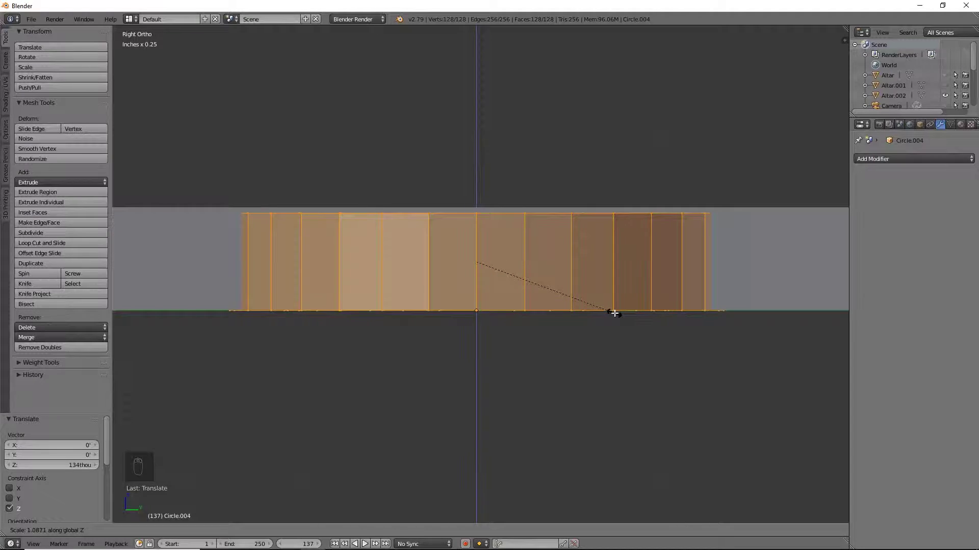
pyautogui.click(613, 314)
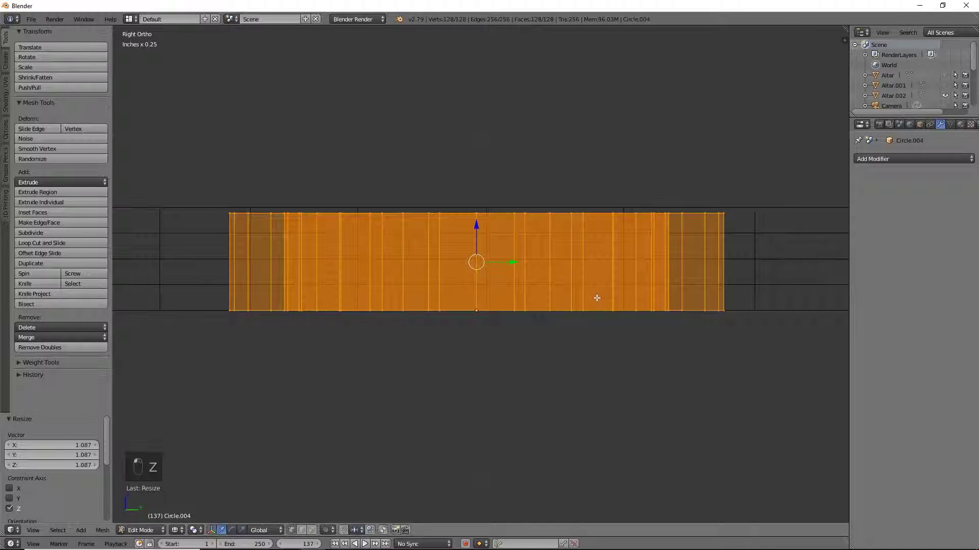
pyautogui.press('s')
pyautogui.press('z')
pyautogui.click(632, 311)
pyautogui.moveTo(476, 225); pyautogui.dragTo(481, 225)
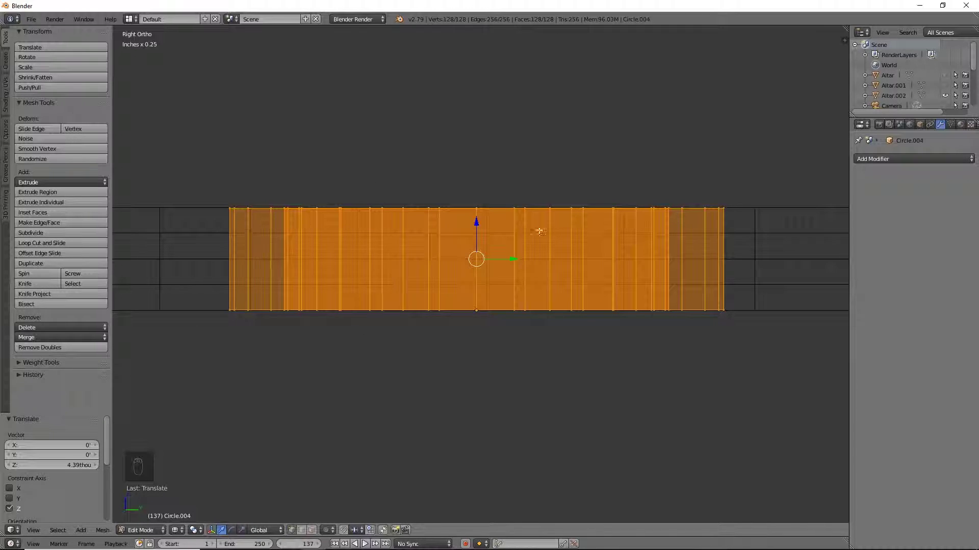
pyautogui.press('z')
pyautogui.moveTo(524, 283)
pyautogui.mouseDown(button='middle')
pyautogui.moveTo(487, 363)
pyautogui.moveTo(472, 367)
pyautogui.moveTo(579, 366)
pyautogui.moveTo(490, 308)
pyautogui.mouseUp(button='middle')
pyautogui.press('Tab')
pyautogui.moveTo(476, 363); pyautogui.dragTo(586, 397, button='middle')
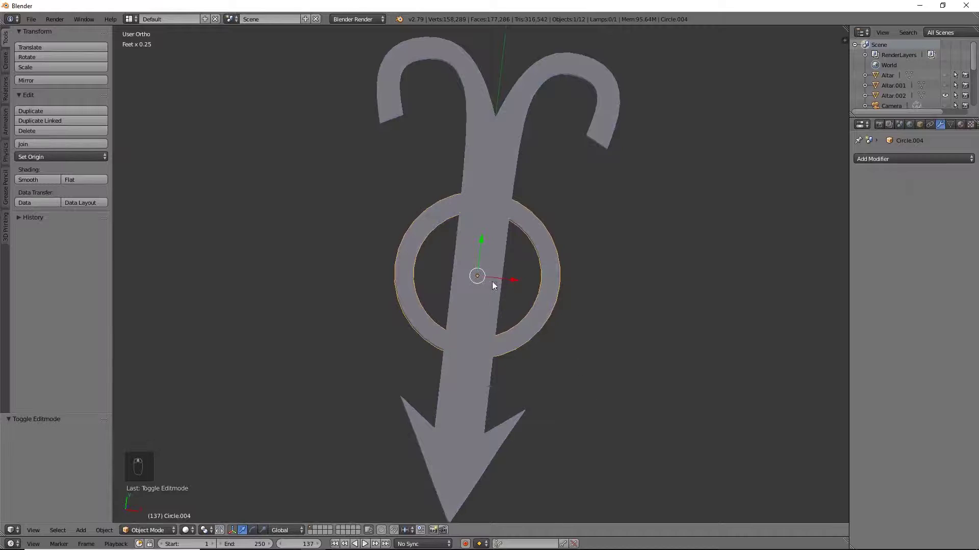
# Merge the ring into the arrow-shaped prop with a Boolean modifier set to Union, and apply it.
pyautogui.rightClick(461, 390)
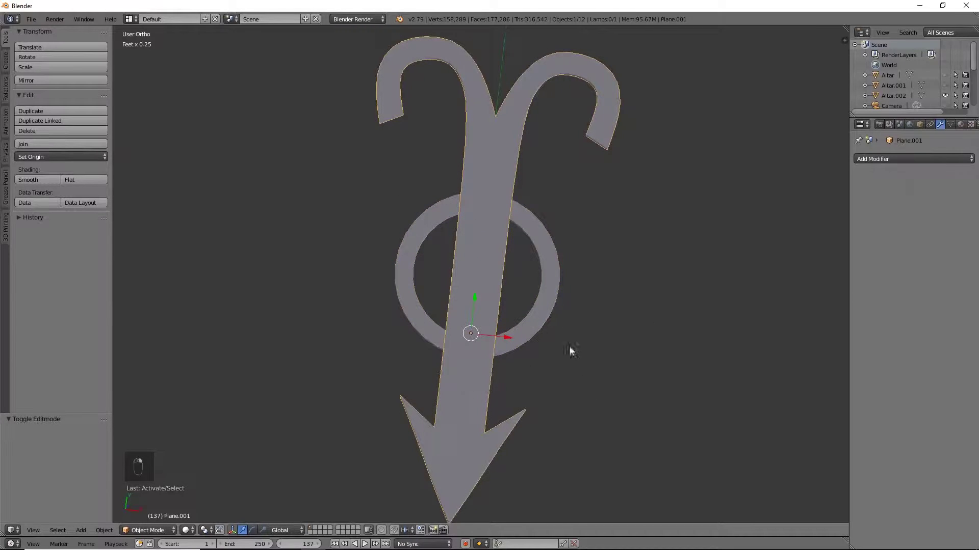
pyautogui.click(910, 160)
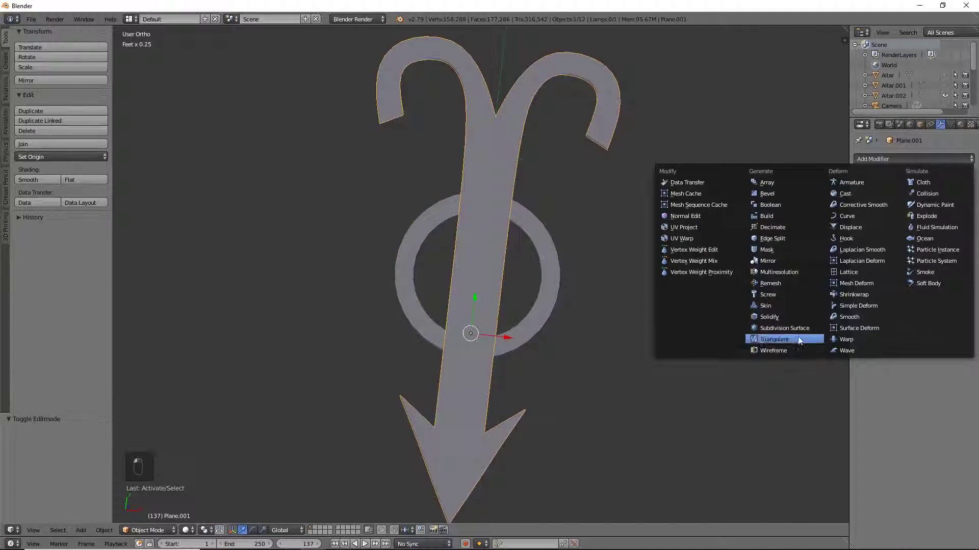
pyautogui.click(803, 205)
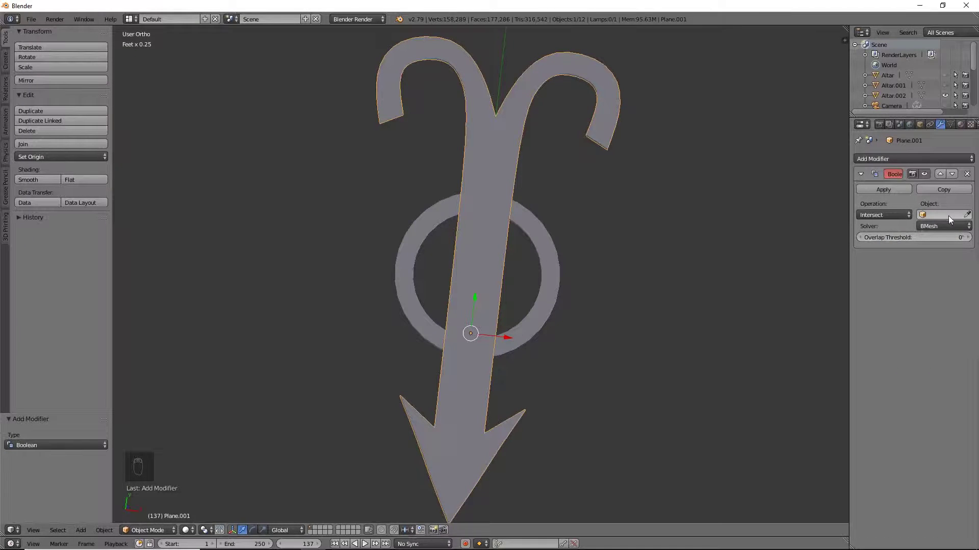
pyautogui.click(876, 215)
pyautogui.click(869, 192)
pyautogui.click(967, 214)
pyautogui.click(549, 279)
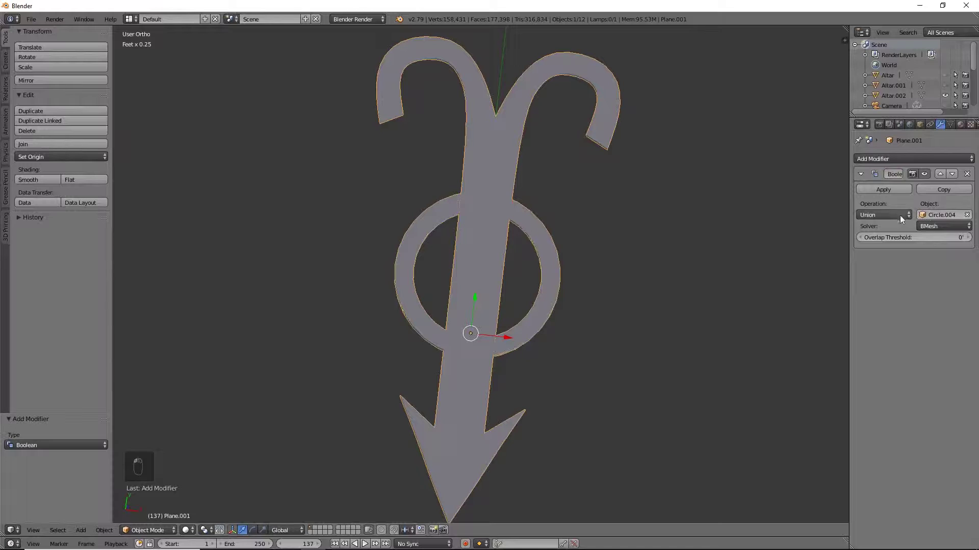
pyautogui.click(892, 187)
# Move the merged symbol along Y by -1.38 inches, -6.12 inches and 39.4 thou to bring it over the altar.
pyautogui.scroll(-3, 922, 82)
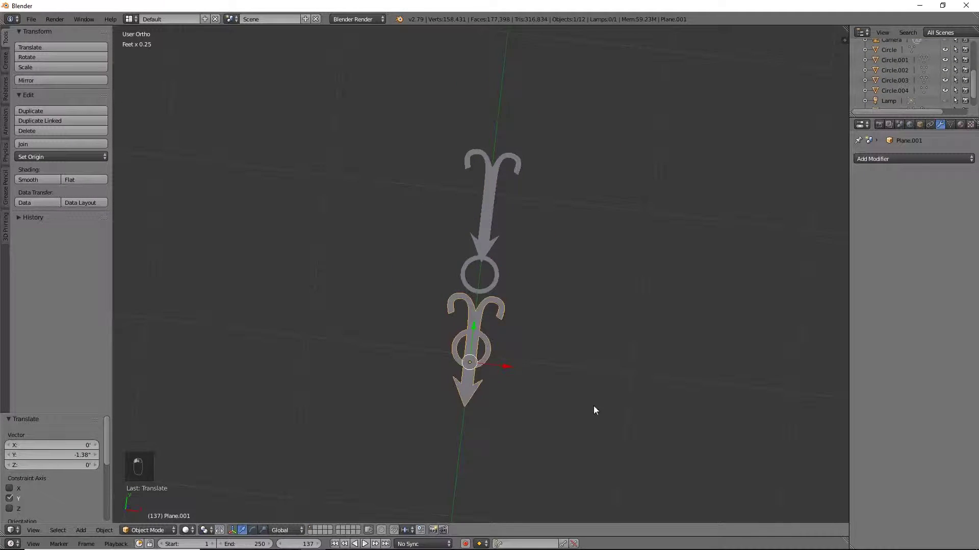
pyautogui.keyDown('shift'); pyautogui.moveTo(480, 349); pyautogui.dragTo(516, 133, button='middle'); pyautogui.keyUp('shift')
pyautogui.moveTo(508, 111); pyautogui.dragTo(463, 466)
pyautogui.keyDown('shift'); pyautogui.moveTo(564, 447); pyautogui.dragTo(620, 207, button='middle'); pyautogui.keyUp('shift')
pyautogui.scroll(-1, 617, 210)
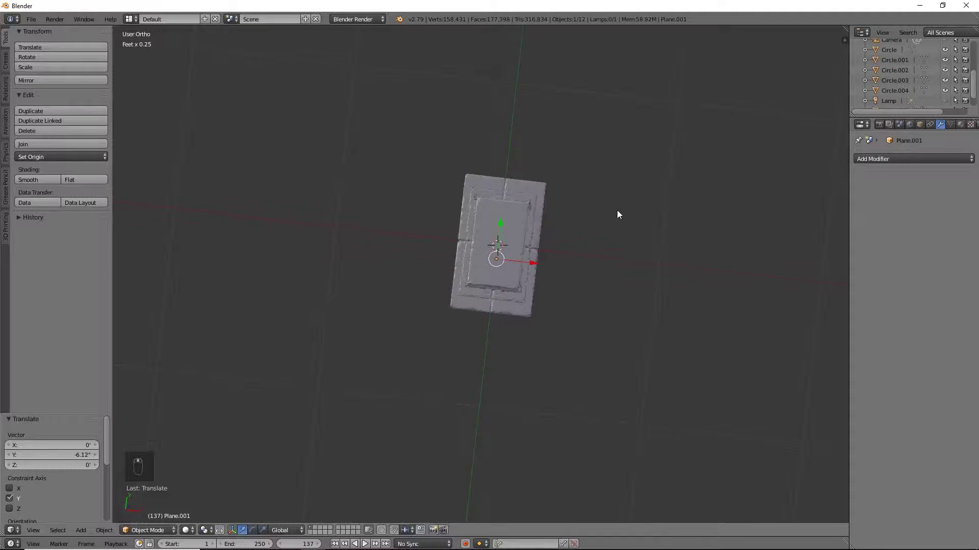
pyautogui.press('KP_1')
pyautogui.press('KP_7')
pyautogui.scroll(6, 616, 211)
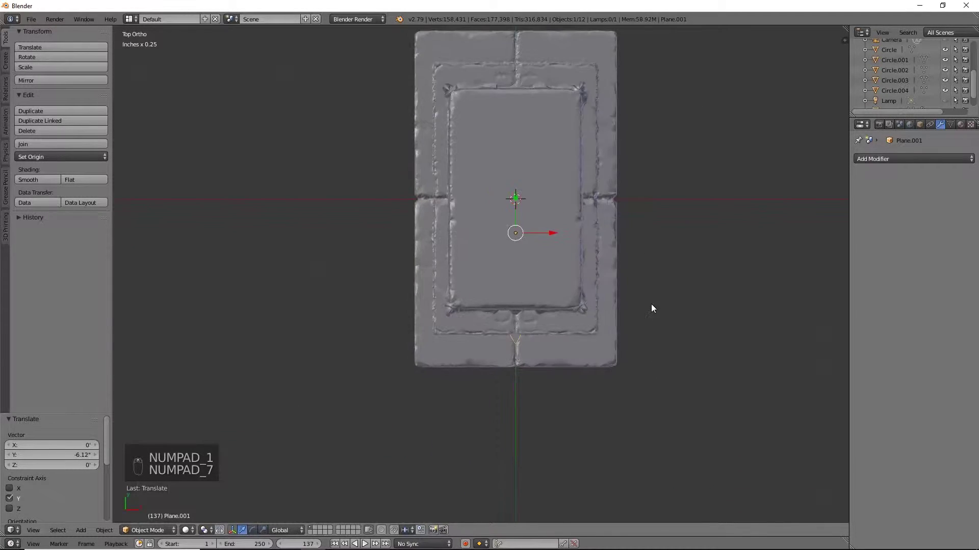
pyautogui.moveTo(497, 306); pyautogui.dragTo(494, 305)
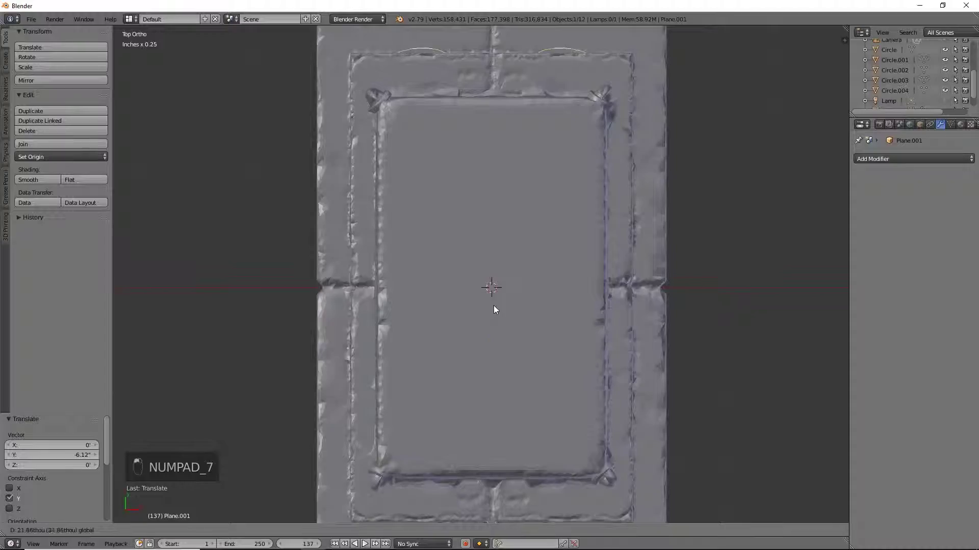
# Fit the symbol inside the altar's top face by scaling it down, moving it 78.7 thou along Y, and scaling it by 0.897 and 0.940.
pyautogui.press('z')
pyautogui.press('s')
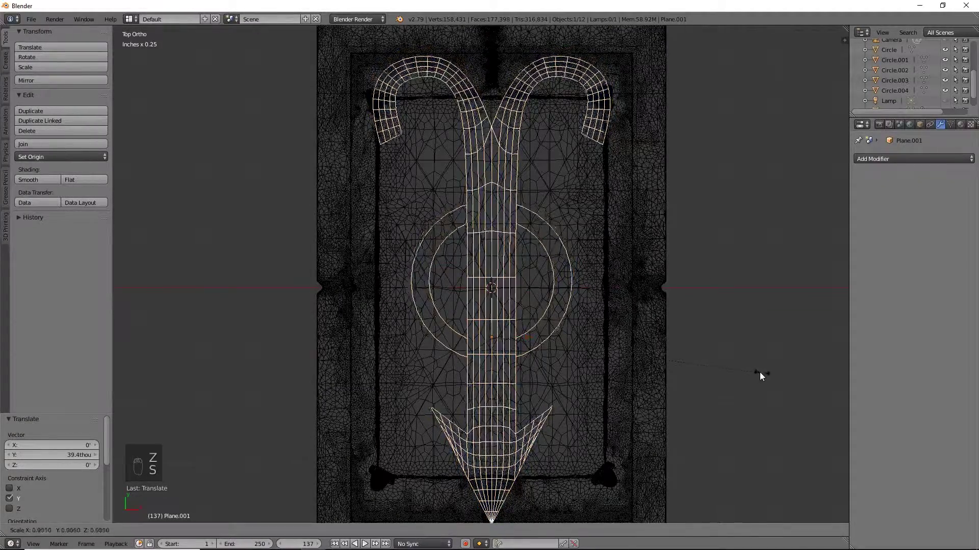
pyautogui.click(577, 337)
pyautogui.moveTo(492, 300); pyautogui.dragTo(491, 283)
pyautogui.press('s')
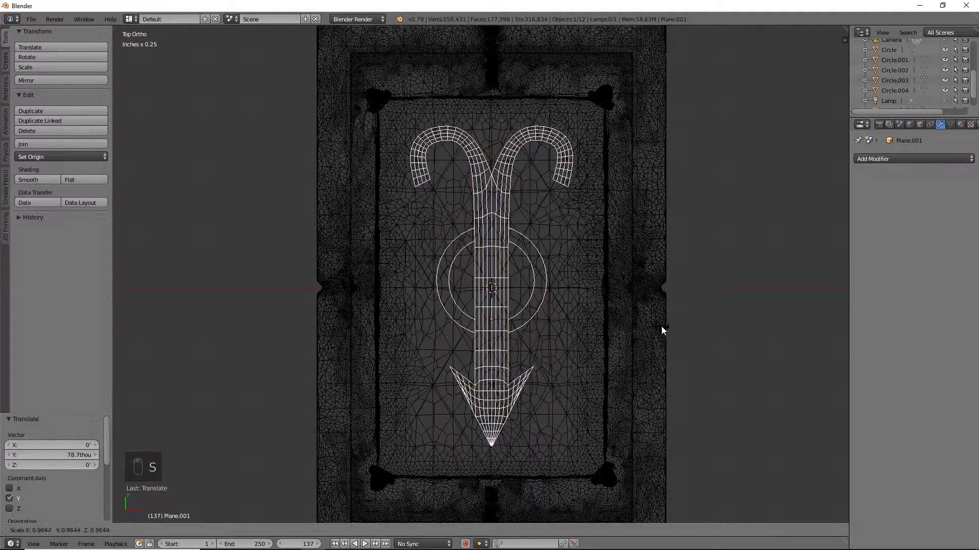
pyautogui.click(650, 322)
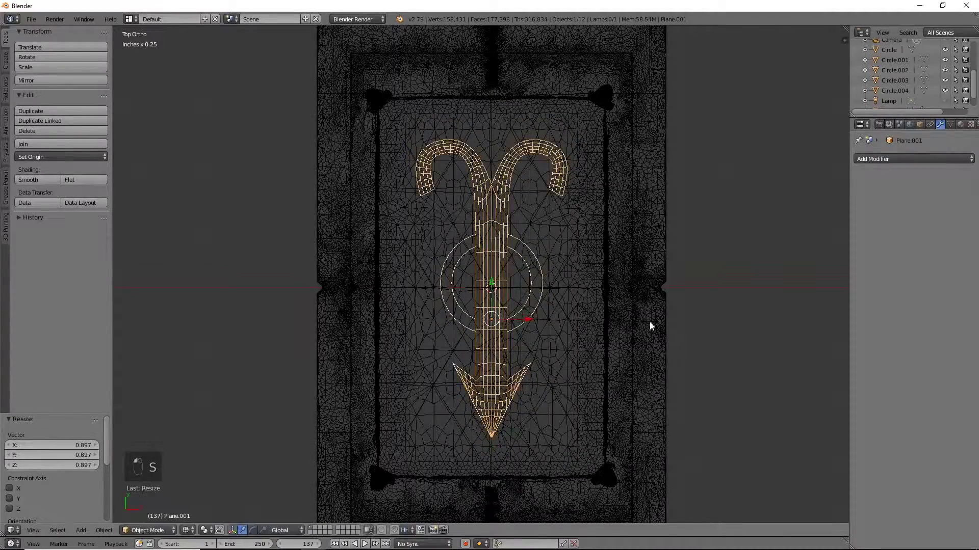
pyautogui.press('s')
pyautogui.click(684, 368)
# Raise the symbol 892 thou along Z, and lower it 7.59 thou so it is partly embedded in the altar's top.
pyautogui.press('z')
pyautogui.press('KP_3')
pyautogui.press('z')
pyautogui.keyDown('shift'); pyautogui.moveTo(604, 193); pyautogui.dragTo(606, 457, button='middle'); pyautogui.keyUp('shift')
pyautogui.press('g')
pyautogui.press('z')
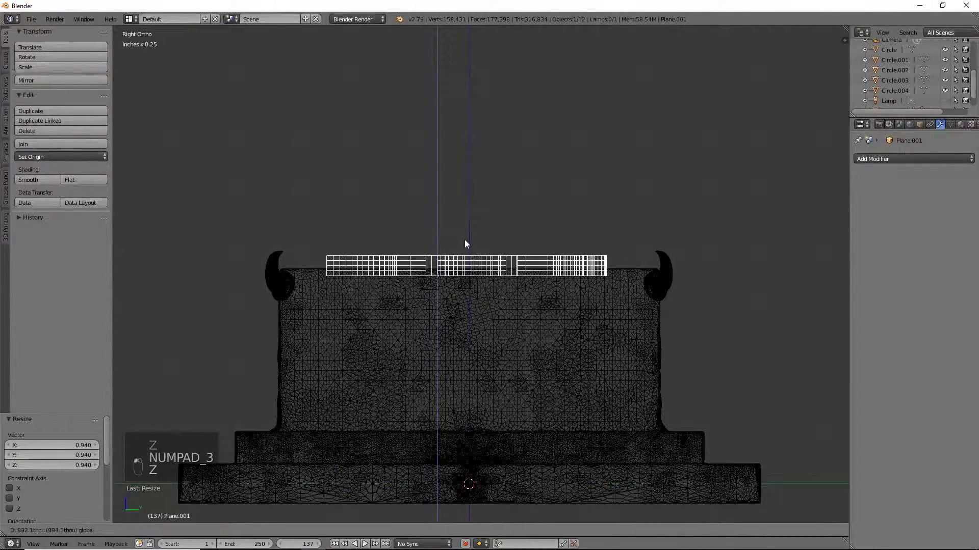
pyautogui.click(465, 244)
pyautogui.scroll(3, 549, 324)
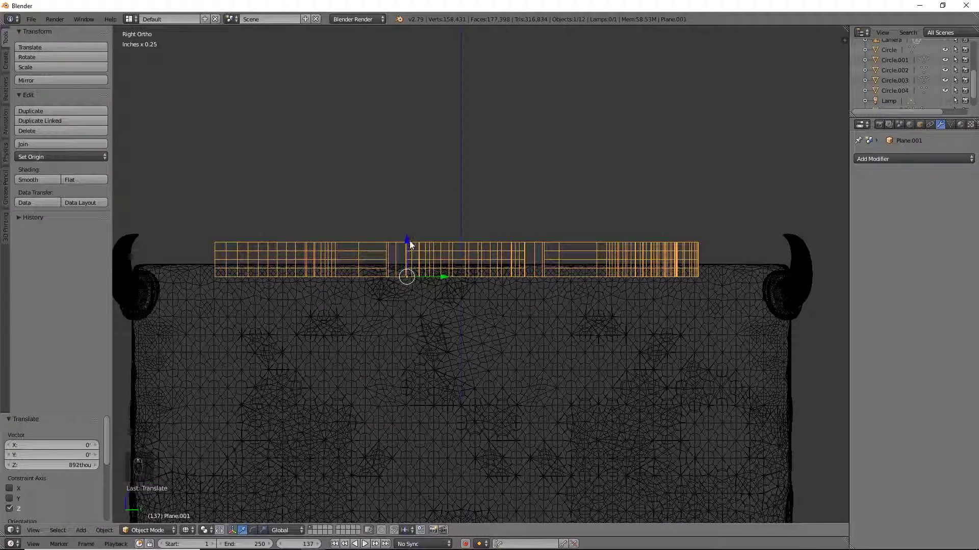
pyautogui.press('g')
pyautogui.press('z')
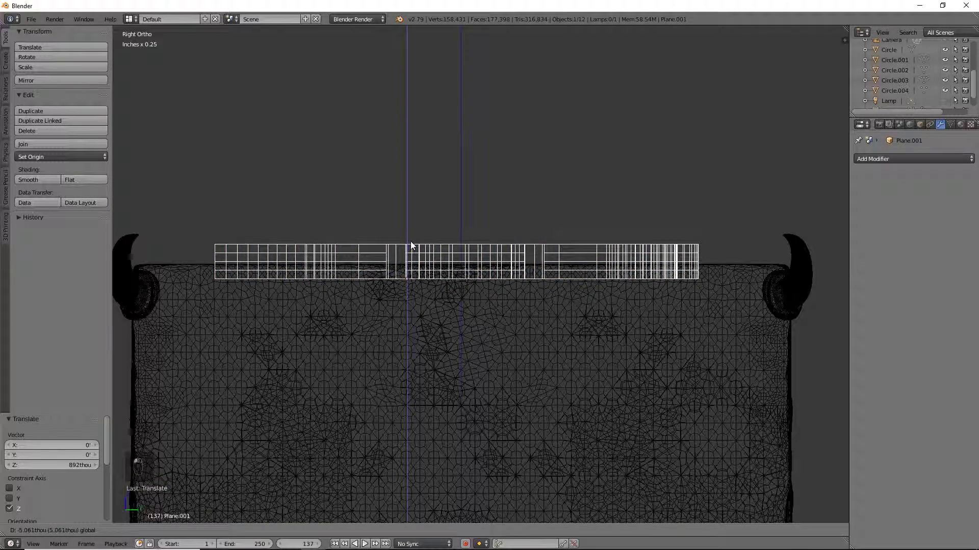
pyautogui.click(413, 243)
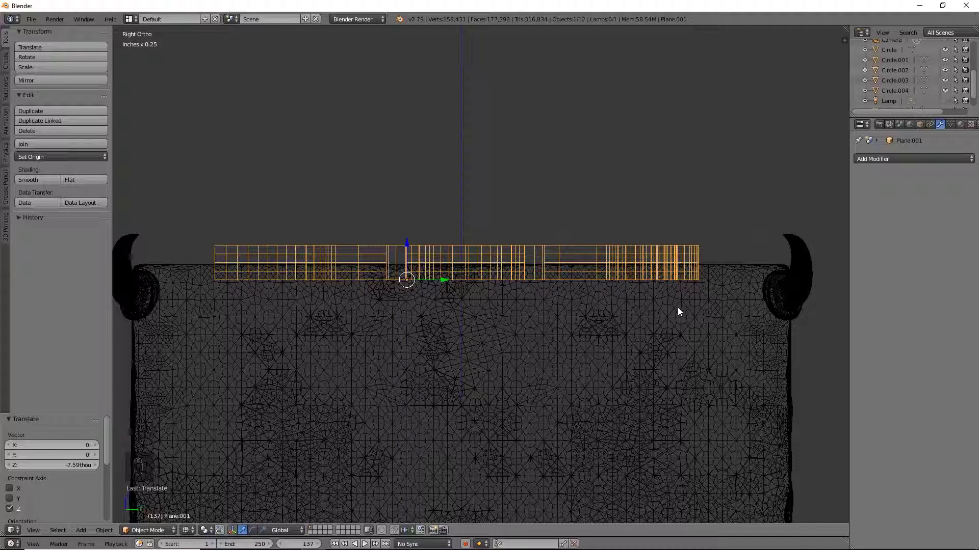
# Add a Boolean modifier set to Union to the altar and copy it three times.
pyautogui.press('z')
pyautogui.press('KP_1')
pyautogui.moveTo(677, 308); pyautogui.dragTo(664, 317, button='middle')
pyautogui.scroll(-2, 664, 317)
pyautogui.rightClick(651, 307)
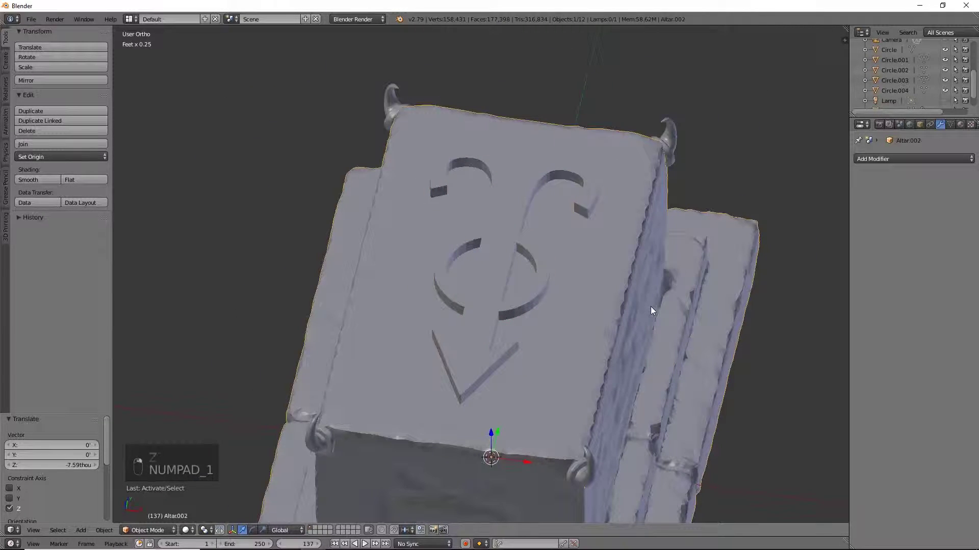
pyautogui.moveTo(661, 320); pyautogui.dragTo(623, 232, button='middle')
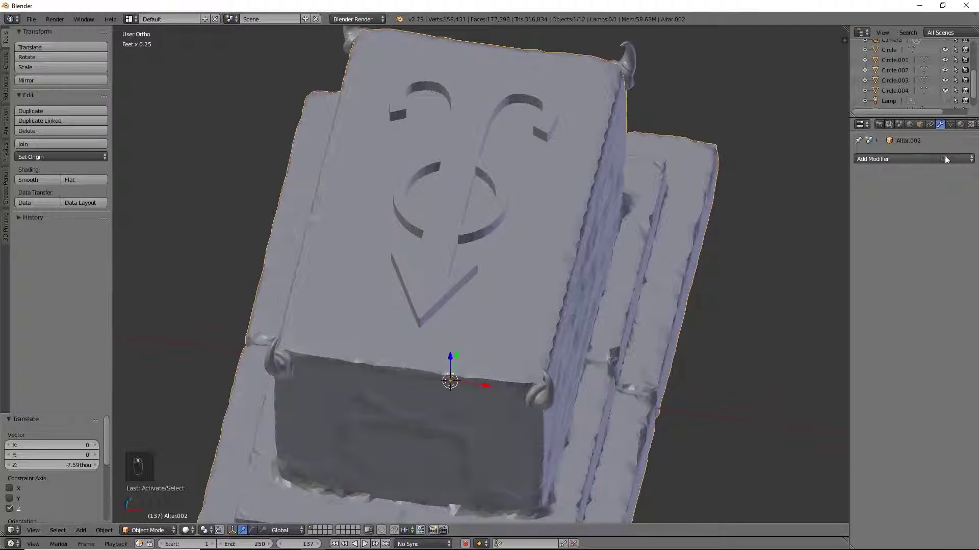
pyautogui.click(939, 159)
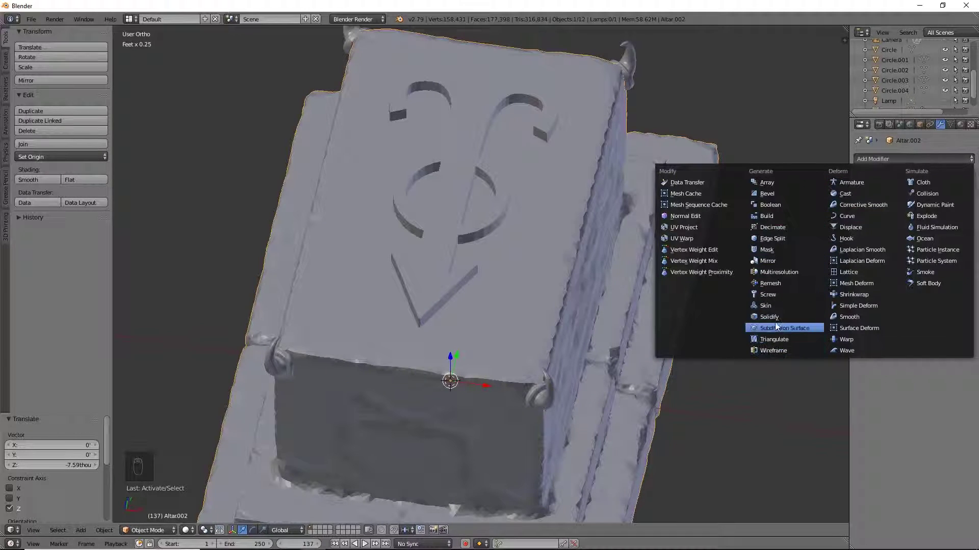
pyautogui.click(770, 204)
pyautogui.click(867, 217)
pyautogui.click(870, 193)
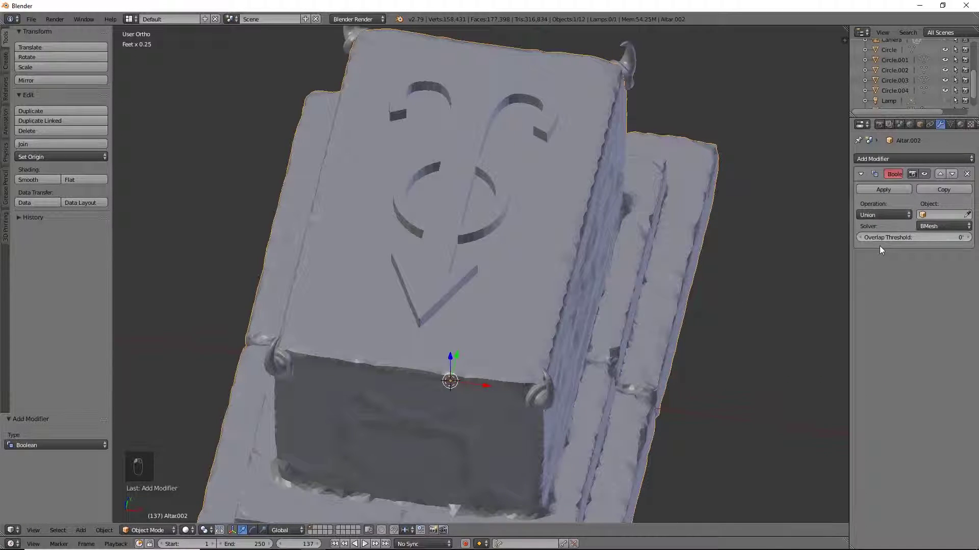
pyautogui.click(944, 189)
pyautogui.click(944, 189)
pyautogui.click(943, 190)
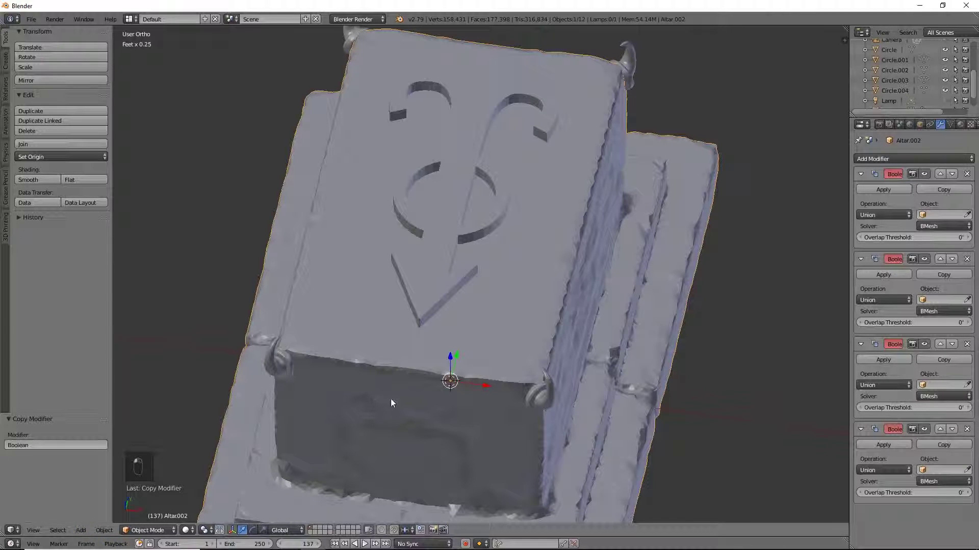
# Select all objects and apply their rotation and scale.
pyautogui.press('a')
pyautogui.press('a')
pyautogui.press('a')
pyautogui.scroll(-5, 391, 398)
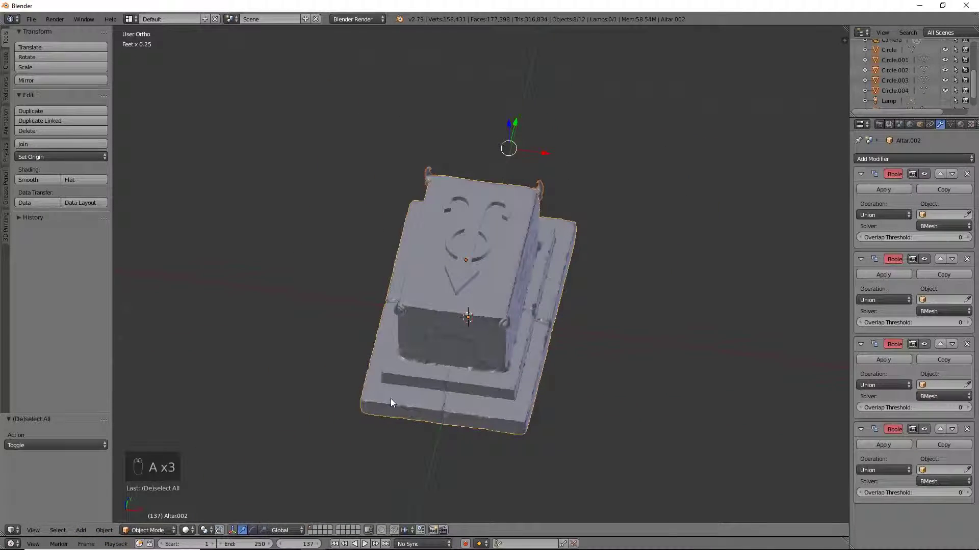
pyautogui.click(104, 530)
pyautogui.moveTo(133, 451)
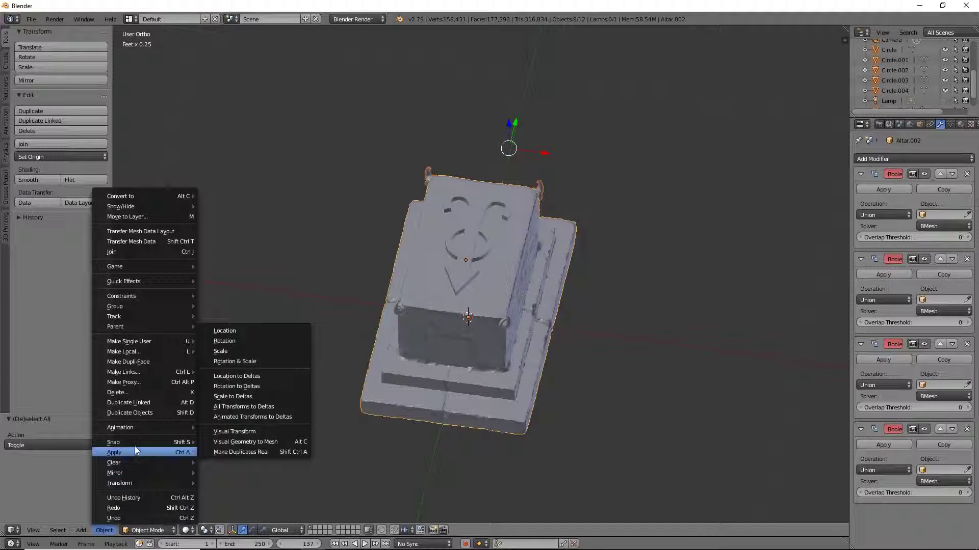
pyautogui.click(250, 361)
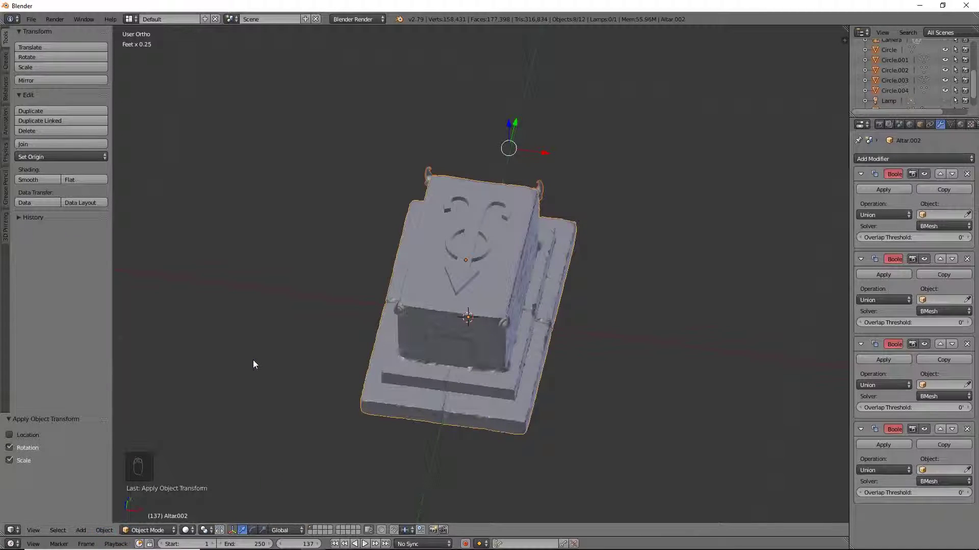
# Assign the altar's four corner horns Circle.002, Circle.003, Circle and Circle.001 as targets of its four Boolean modifiers.
pyautogui.rightClick(439, 344)
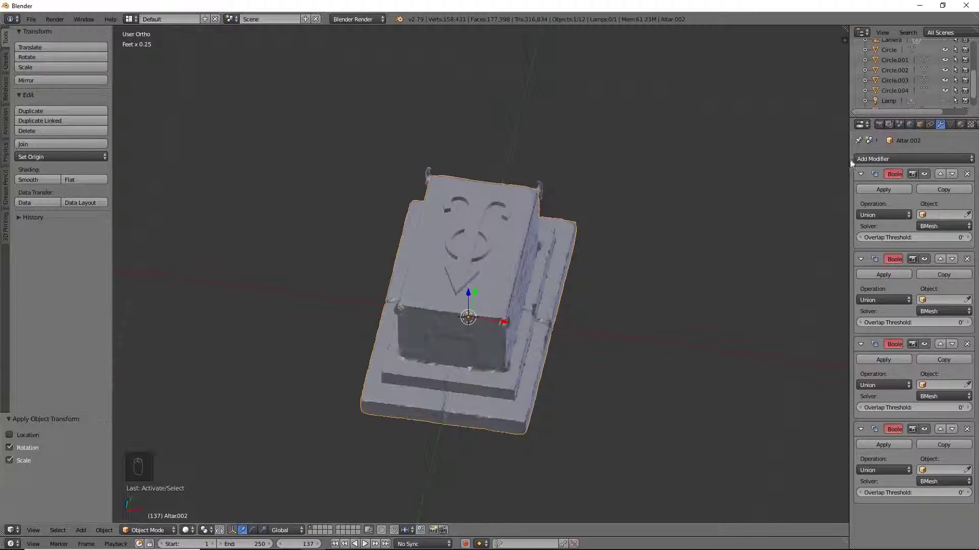
pyautogui.click(432, 176)
pyautogui.click(967, 300)
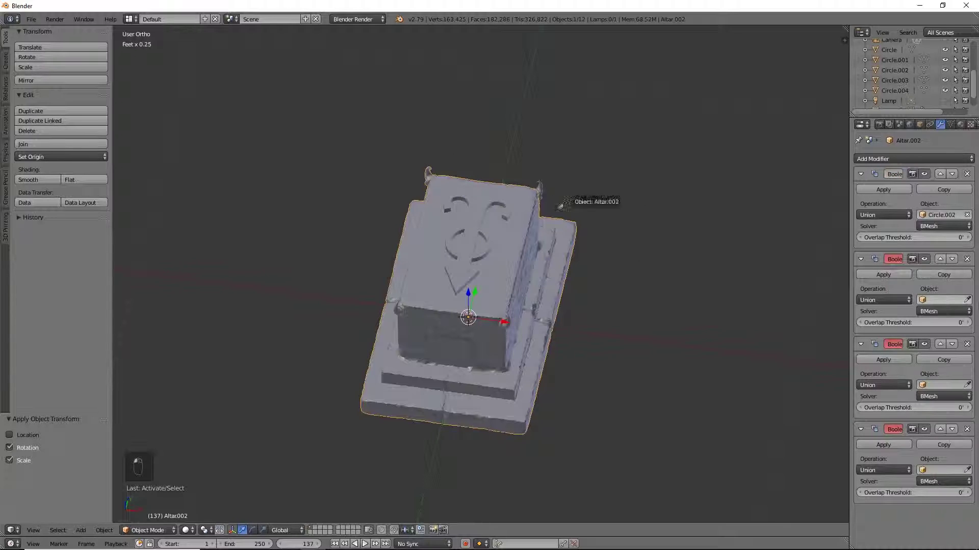
pyautogui.click(539, 186)
pyautogui.click(966, 385)
pyautogui.click(538, 380)
pyautogui.click(967, 470)
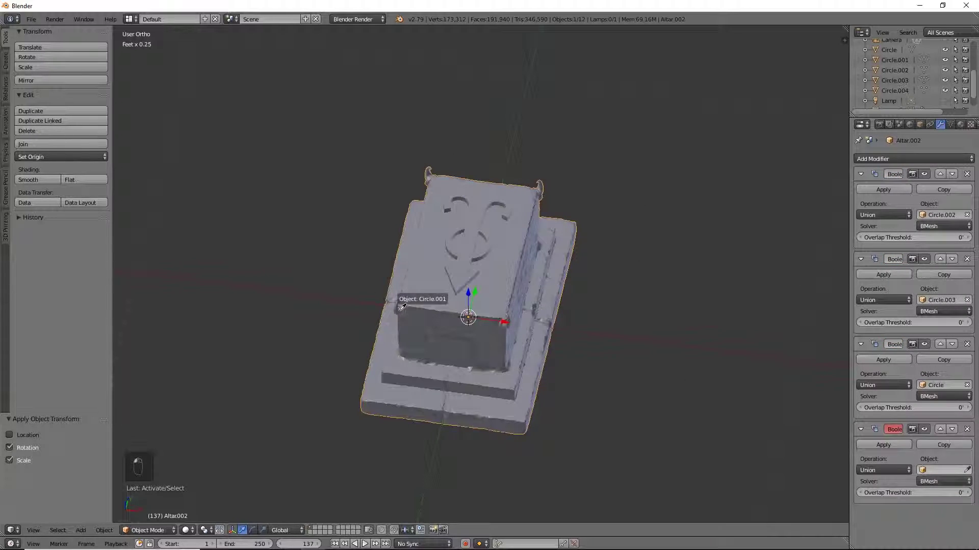
pyautogui.click(399, 309)
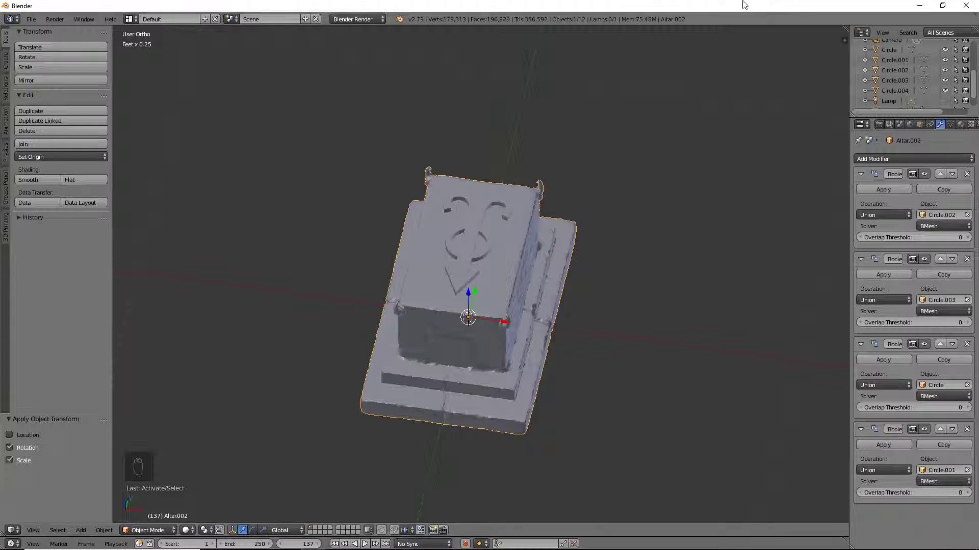
# Hide the objects Circle through Circle.004 and apply all four Boolean Union modifiers to the altar.
pyautogui.moveTo(945, 50); pyautogui.dragTo(946, 91)
pyautogui.moveTo(463, 384); pyautogui.dragTo(491, 383, button='middle')
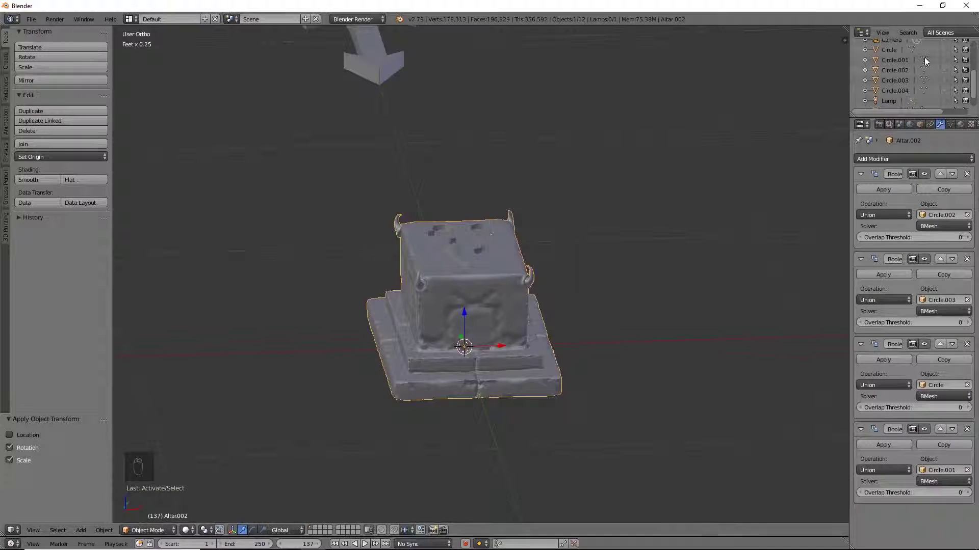
pyautogui.click(898, 186)
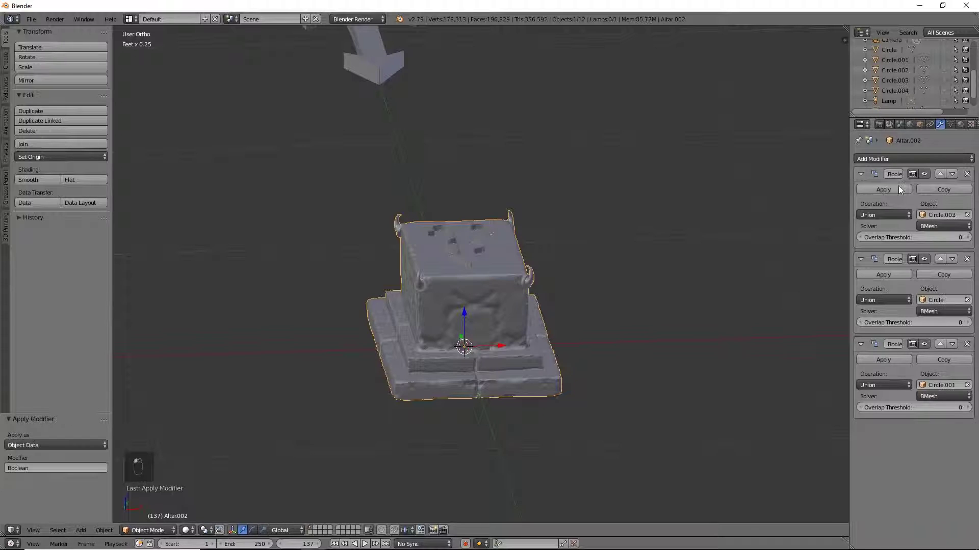
pyautogui.click(898, 187)
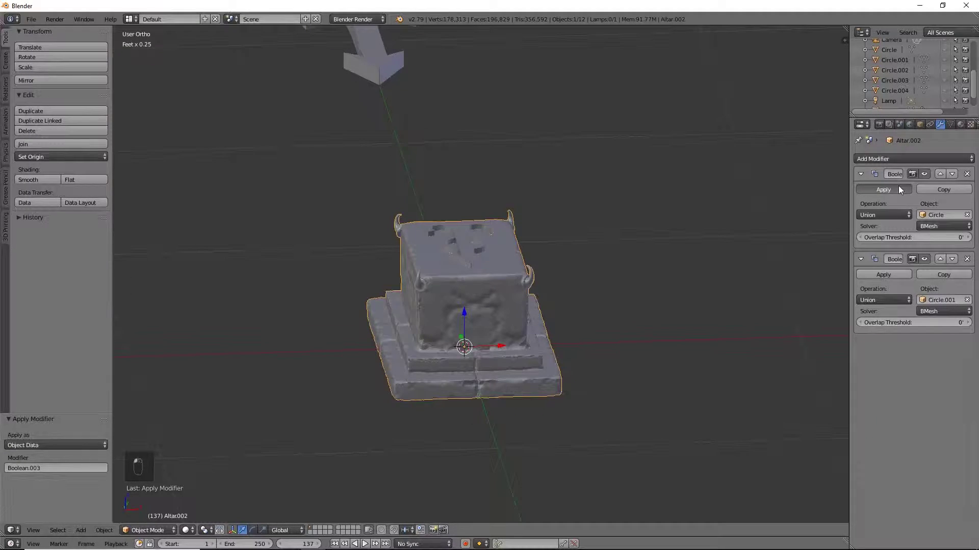
pyautogui.click(898, 186)
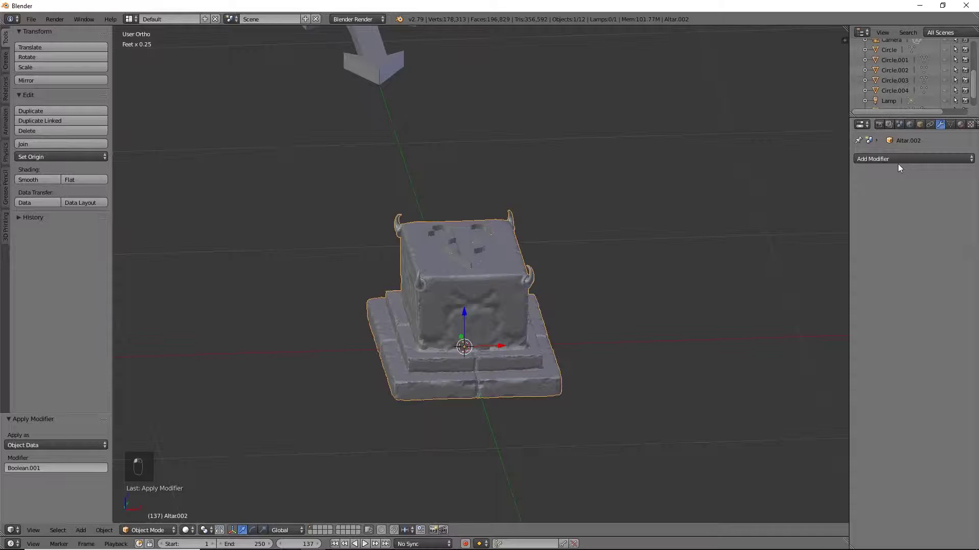
# Add a new Boolean modifier to the altar and set its operation to Difference.
pyautogui.click(895, 160)
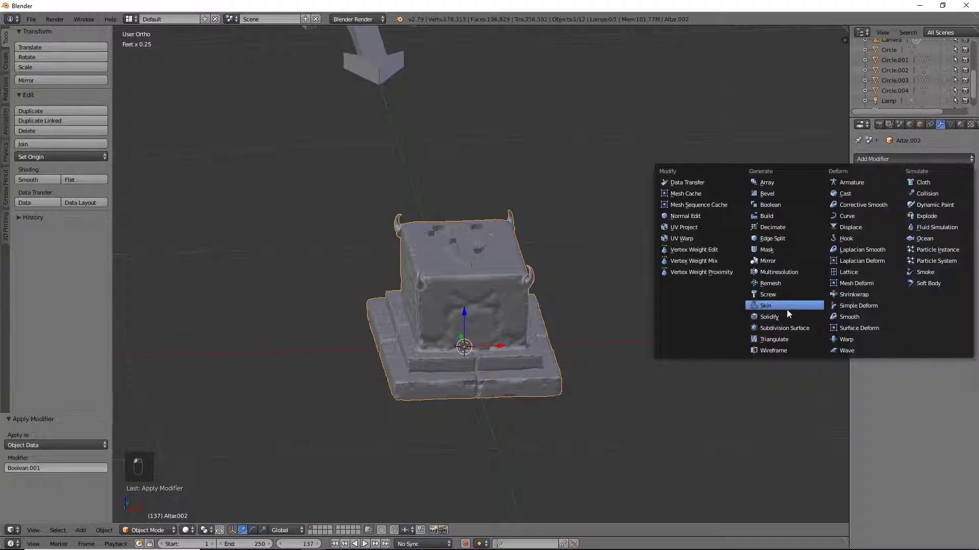
pyautogui.click(785, 205)
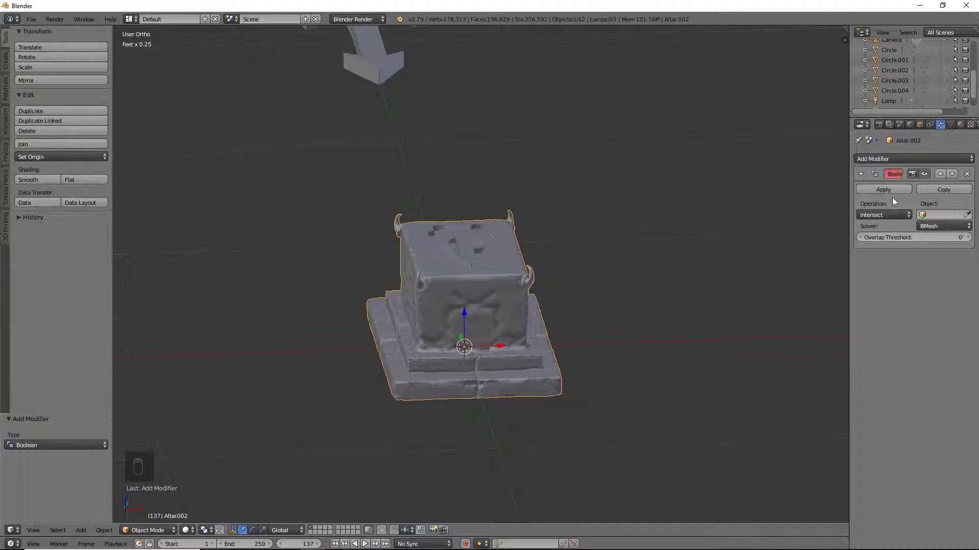
pyautogui.click(889, 214)
pyautogui.click(877, 183)
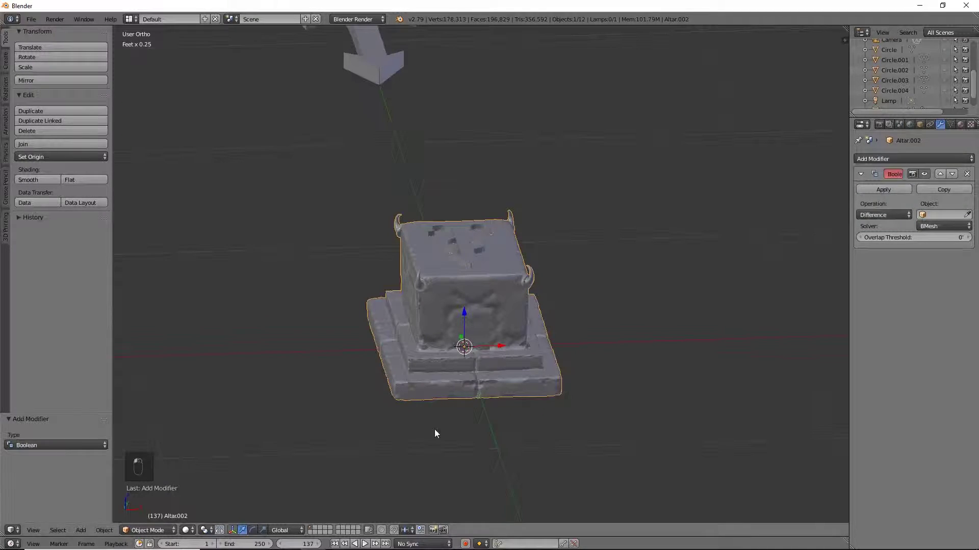
# Apply the altar's rotation and scale, and pick the symbol Plane.001 as the target of its Difference Boolean modifier.
pyautogui.click(104, 530)
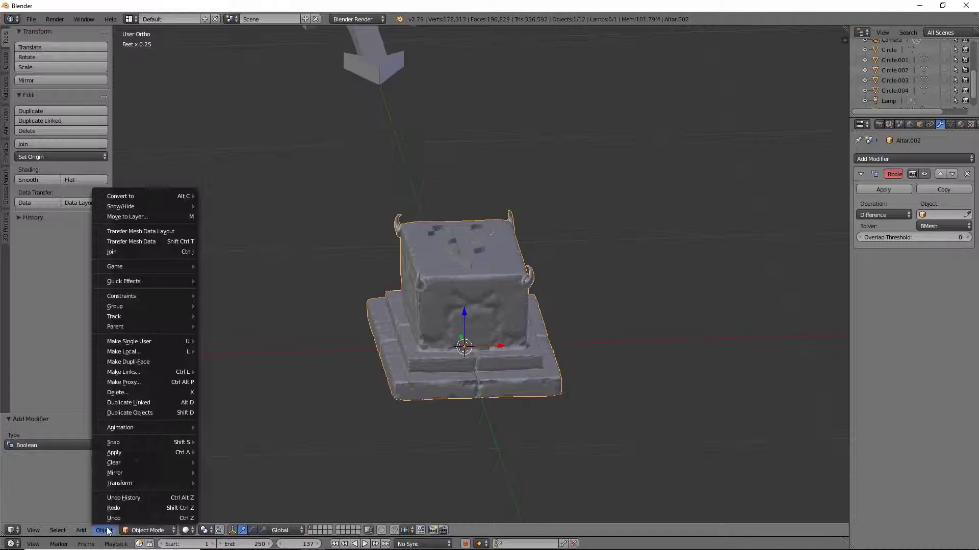
pyautogui.moveTo(128, 452)
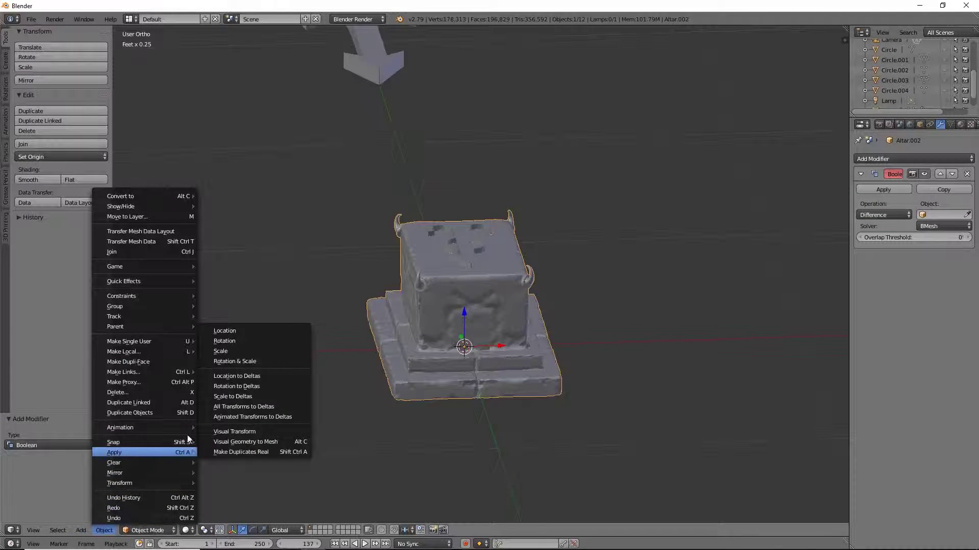
pyautogui.click(274, 362)
pyautogui.moveTo(321, 345); pyautogui.dragTo(867, 227, button='middle')
pyautogui.click(967, 214)
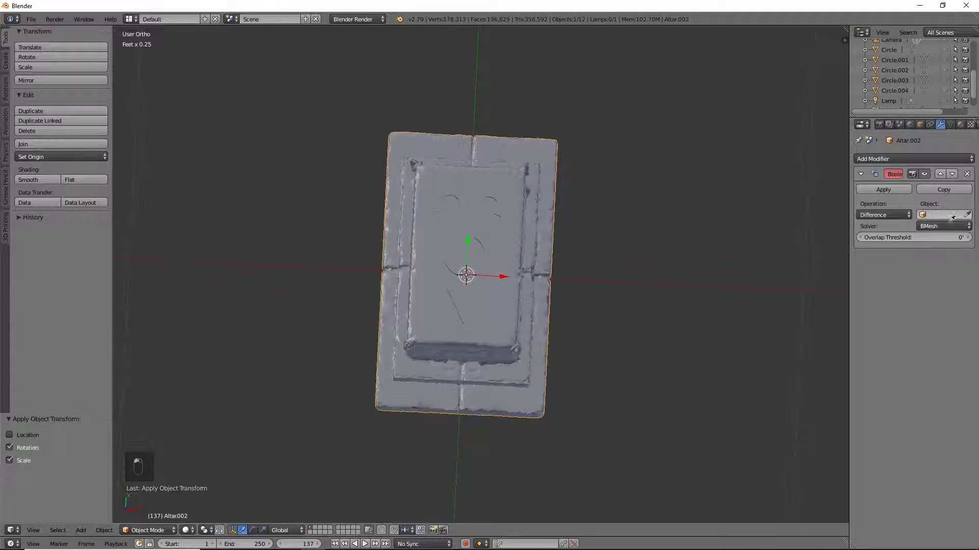
pyautogui.click(468, 229)
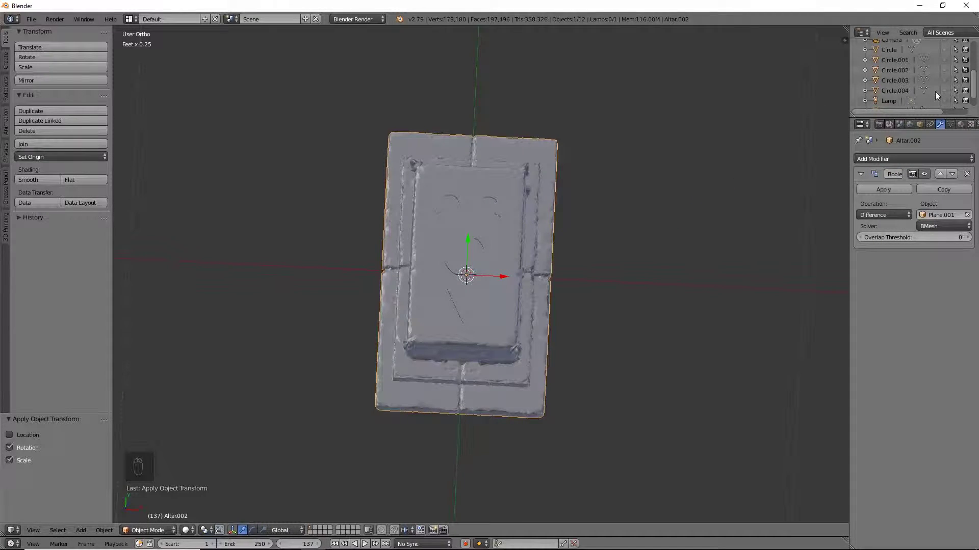
# Hide the Plane and Plane.001 objects and inspect the symbol cut into the altar's top.
pyautogui.scroll(5, 935, 90)
pyautogui.scroll(-5, 936, 95)
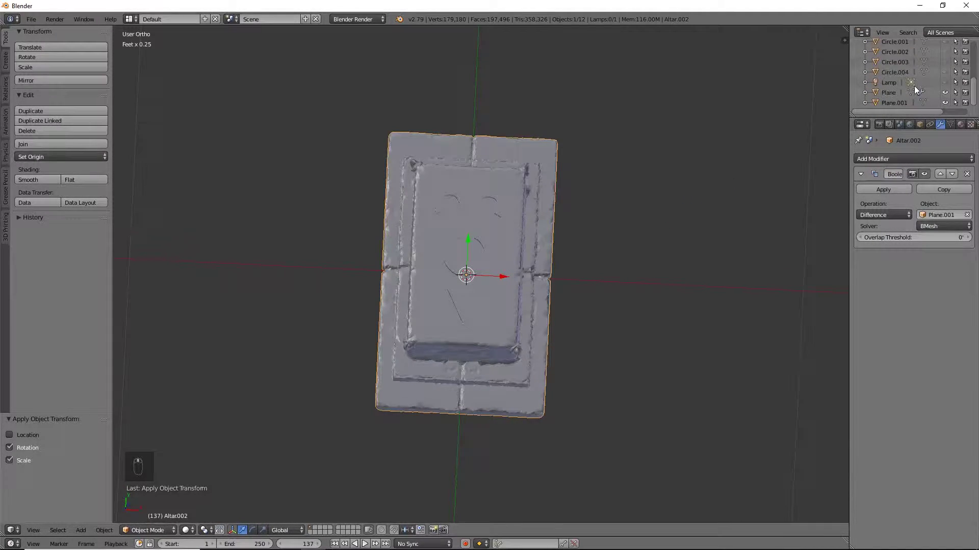
pyautogui.moveTo(568, 271); pyautogui.dragTo(391, 259, button='middle')
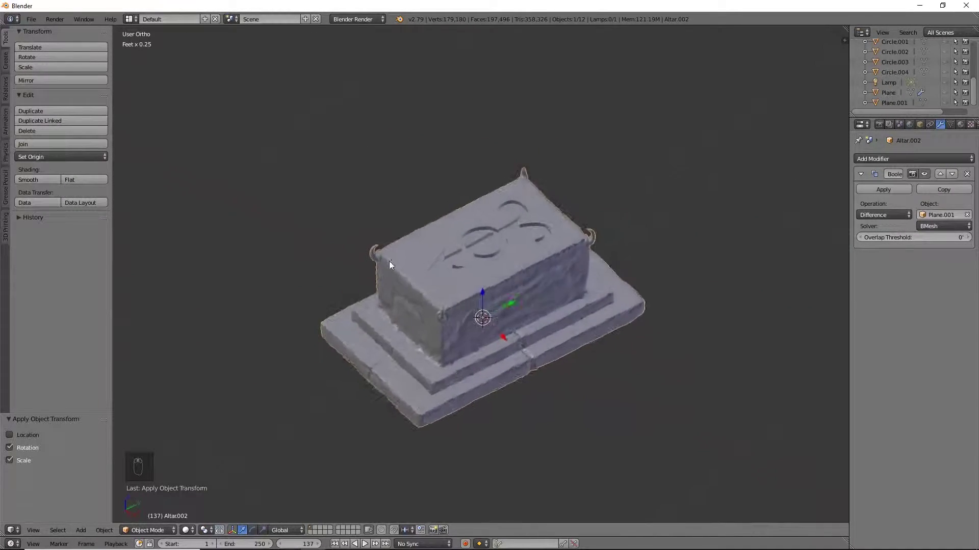
pyautogui.scroll(6, 526, 244)
pyautogui.scroll(-4, 526, 244)
pyautogui.moveTo(526, 244)
pyautogui.mouseDown(button='middle')
pyautogui.moveTo(512, 211)
pyautogui.moveTo(488, 196)
pyautogui.moveTo(450, 195)
pyautogui.moveTo(426, 220)
pyautogui.moveTo(464, 175)
pyautogui.moveTo(485, 212)
pyautogui.moveTo(479, 276)
pyautogui.moveTo(601, 199)
pyautogui.moveTo(598, 241)
pyautogui.moveTo(564, 216)
pyautogui.moveTo(531, 238)
pyautogui.mouseUp(button='middle')
pyautogui.scroll(4, 428, 221)
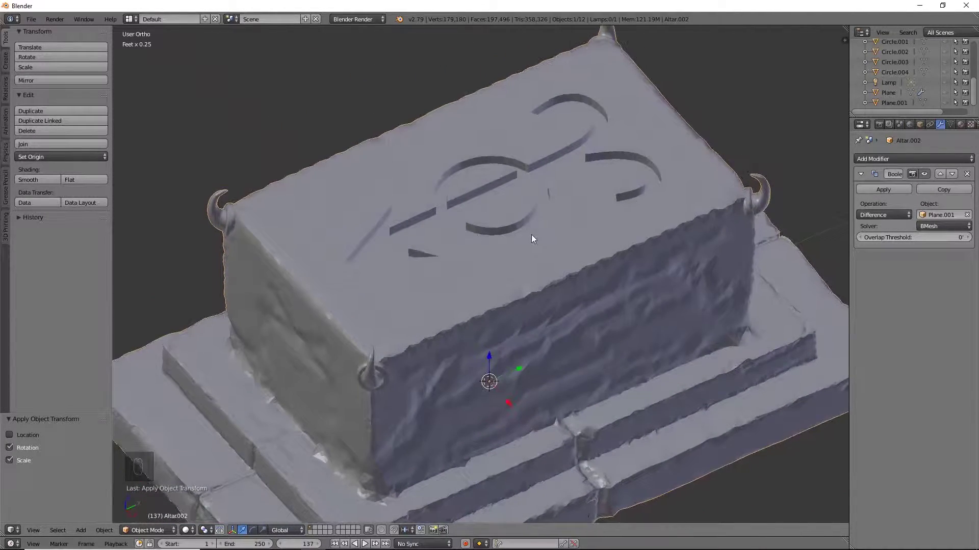
# Apply the Difference Boolean modifier to the altar and check the engraved top from several angles.
pyautogui.click(884, 190)
pyautogui.moveTo(453, 304); pyautogui.dragTo(592, 329, button='middle')
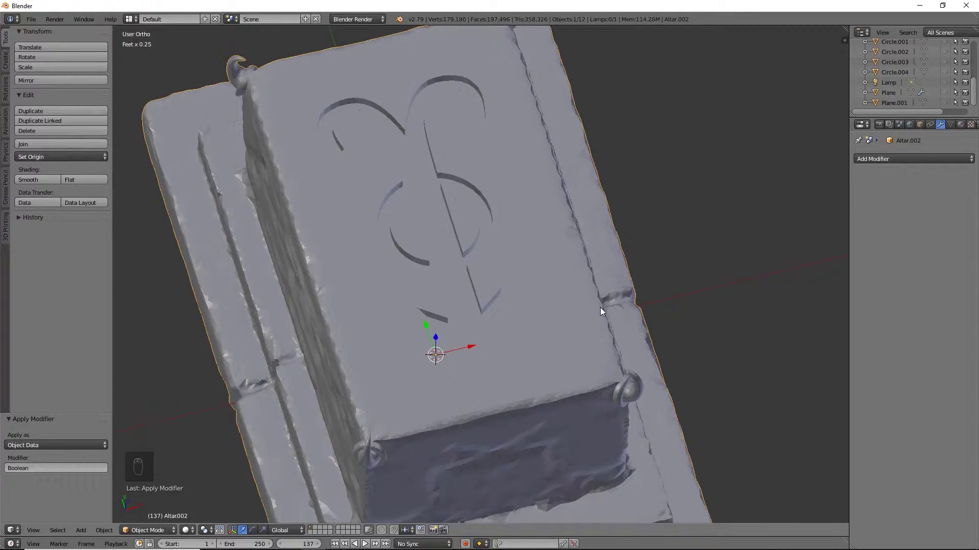
pyautogui.scroll(-4, 599, 310)
pyautogui.moveTo(597, 313); pyautogui.dragTo(615, 267, button='middle')
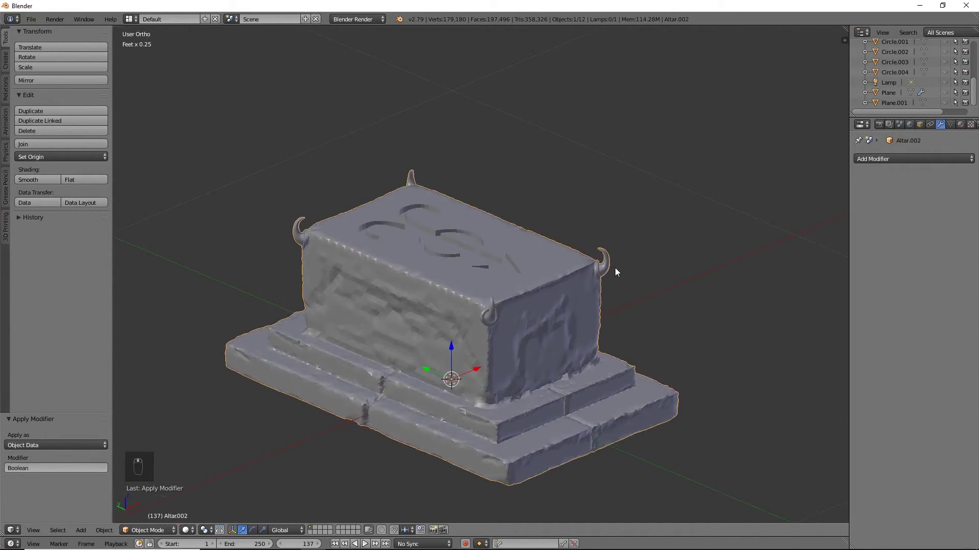